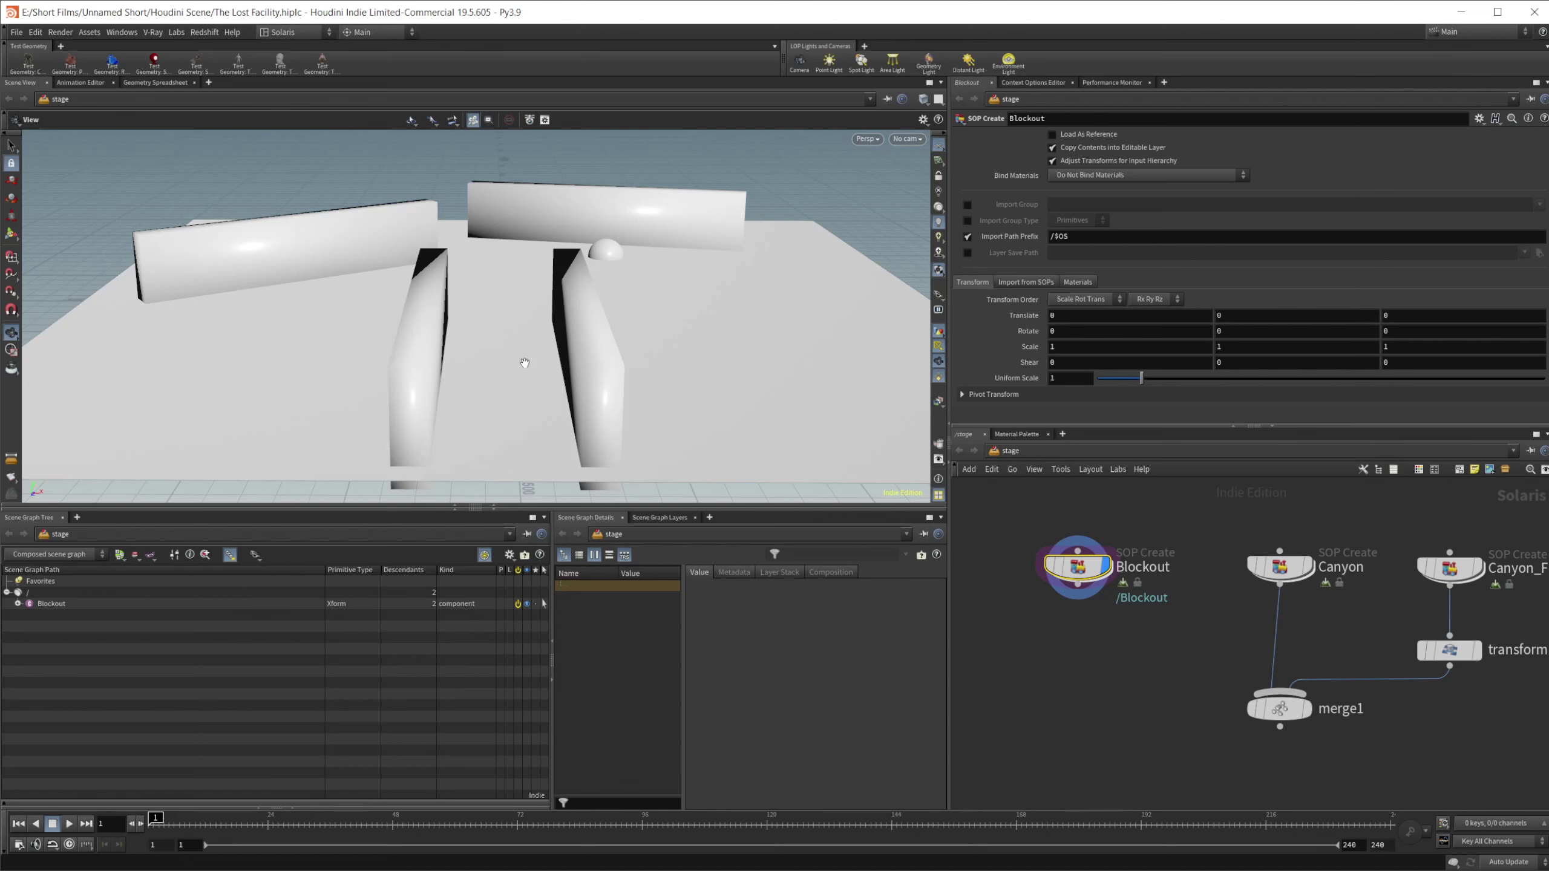
- Orbit around the blockout beams and pillars, looking down steeply and then lower
{"action": "left_click_drag", "start_coordinate": [518, 361], "coordinate": [558, 378]}
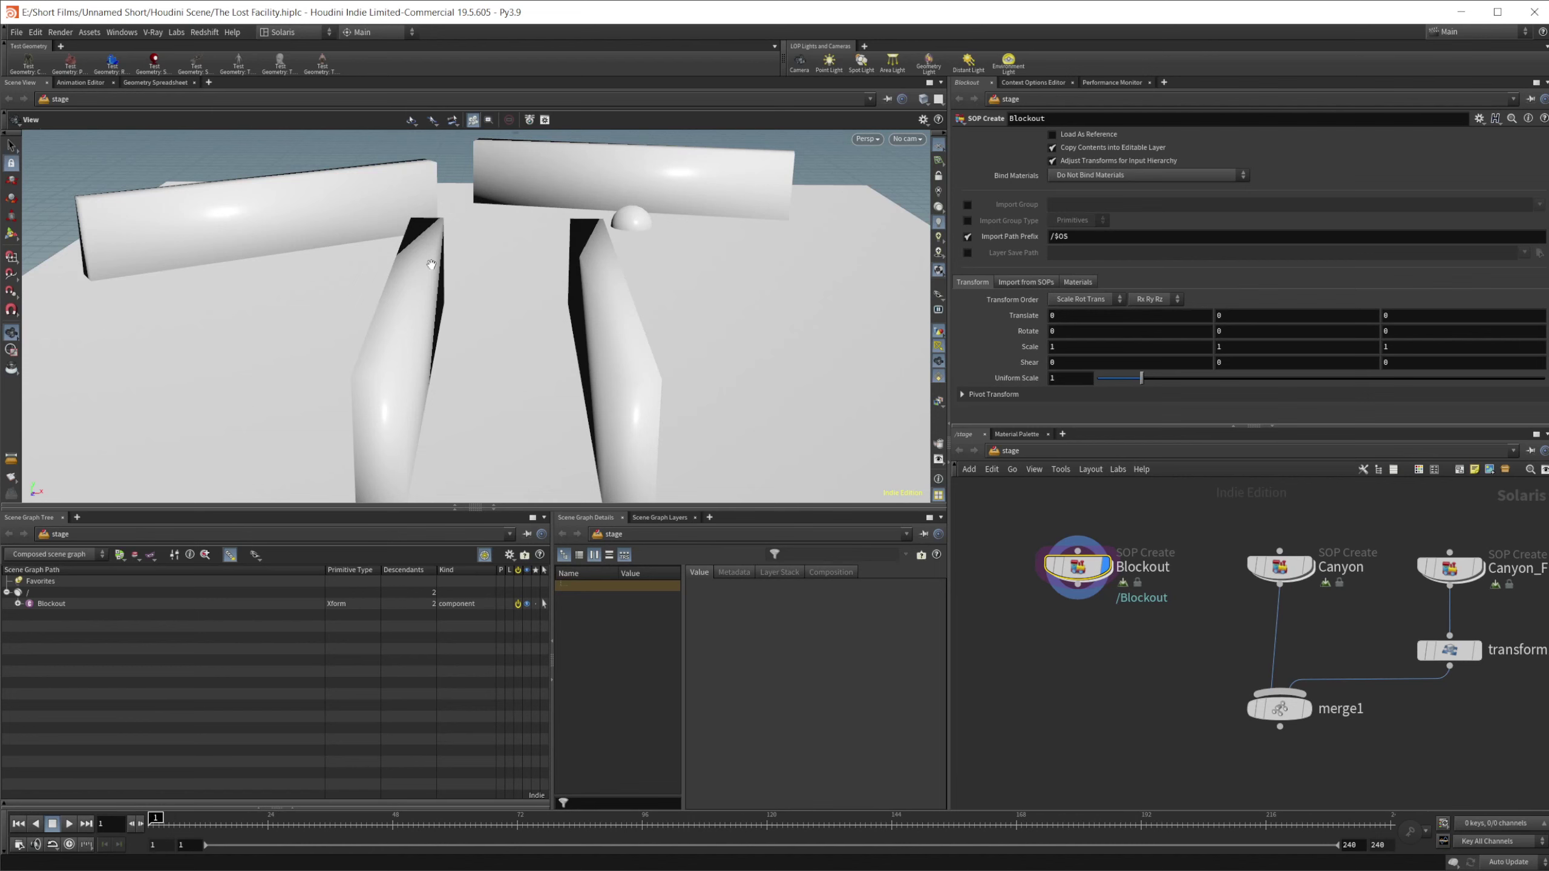
{"action": "left_click_drag", "start_coordinate": [465, 394], "coordinate": [447, 321]}
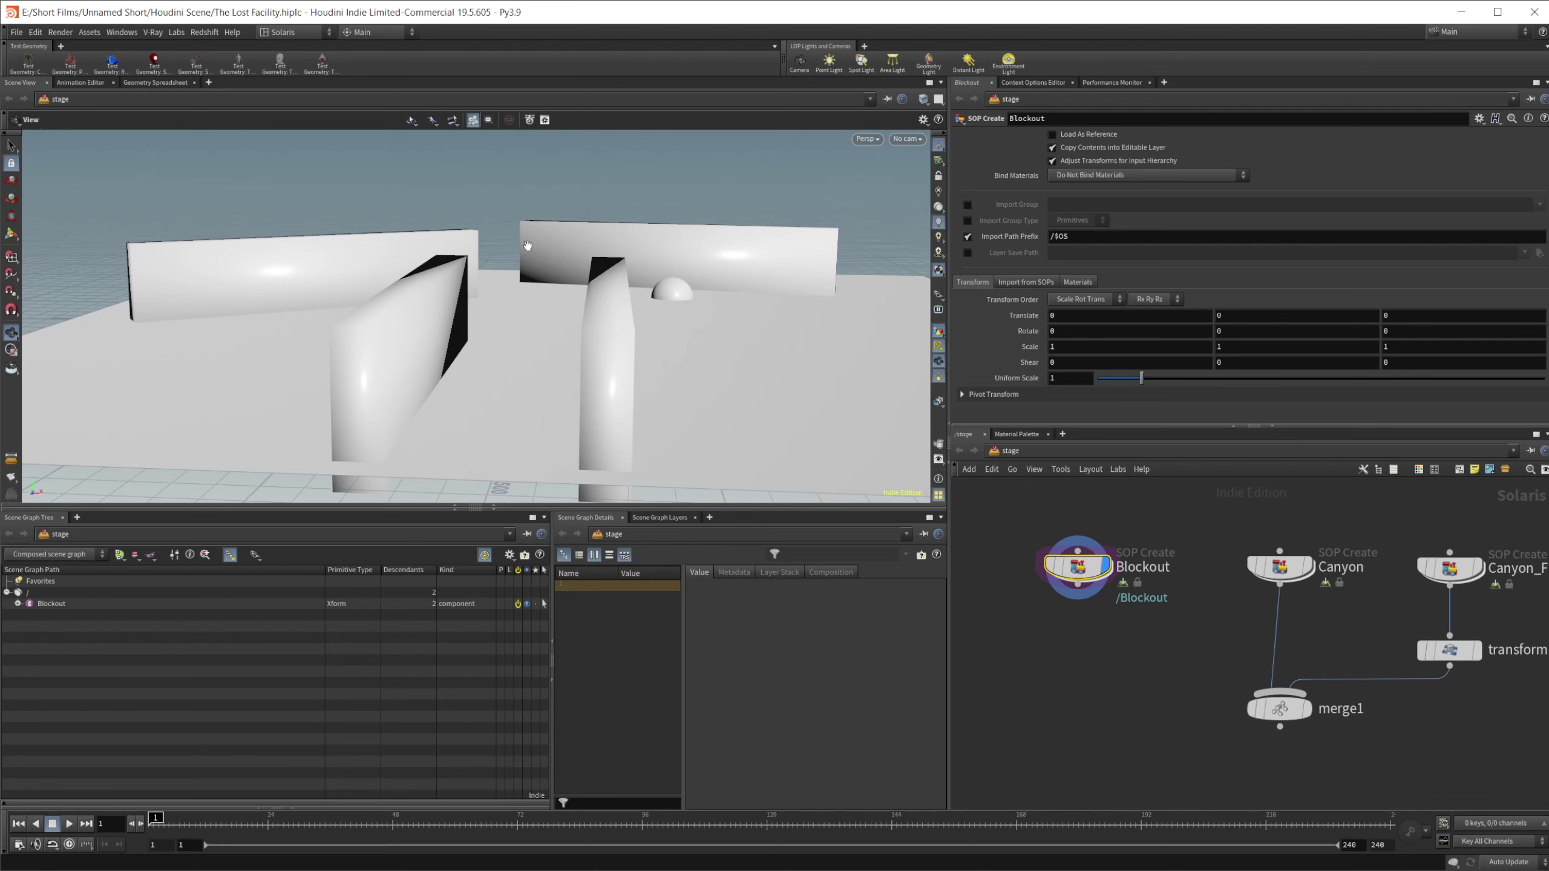
{"action": "left_click_drag", "start_coordinate": [664, 318], "coordinate": [677, 308]}
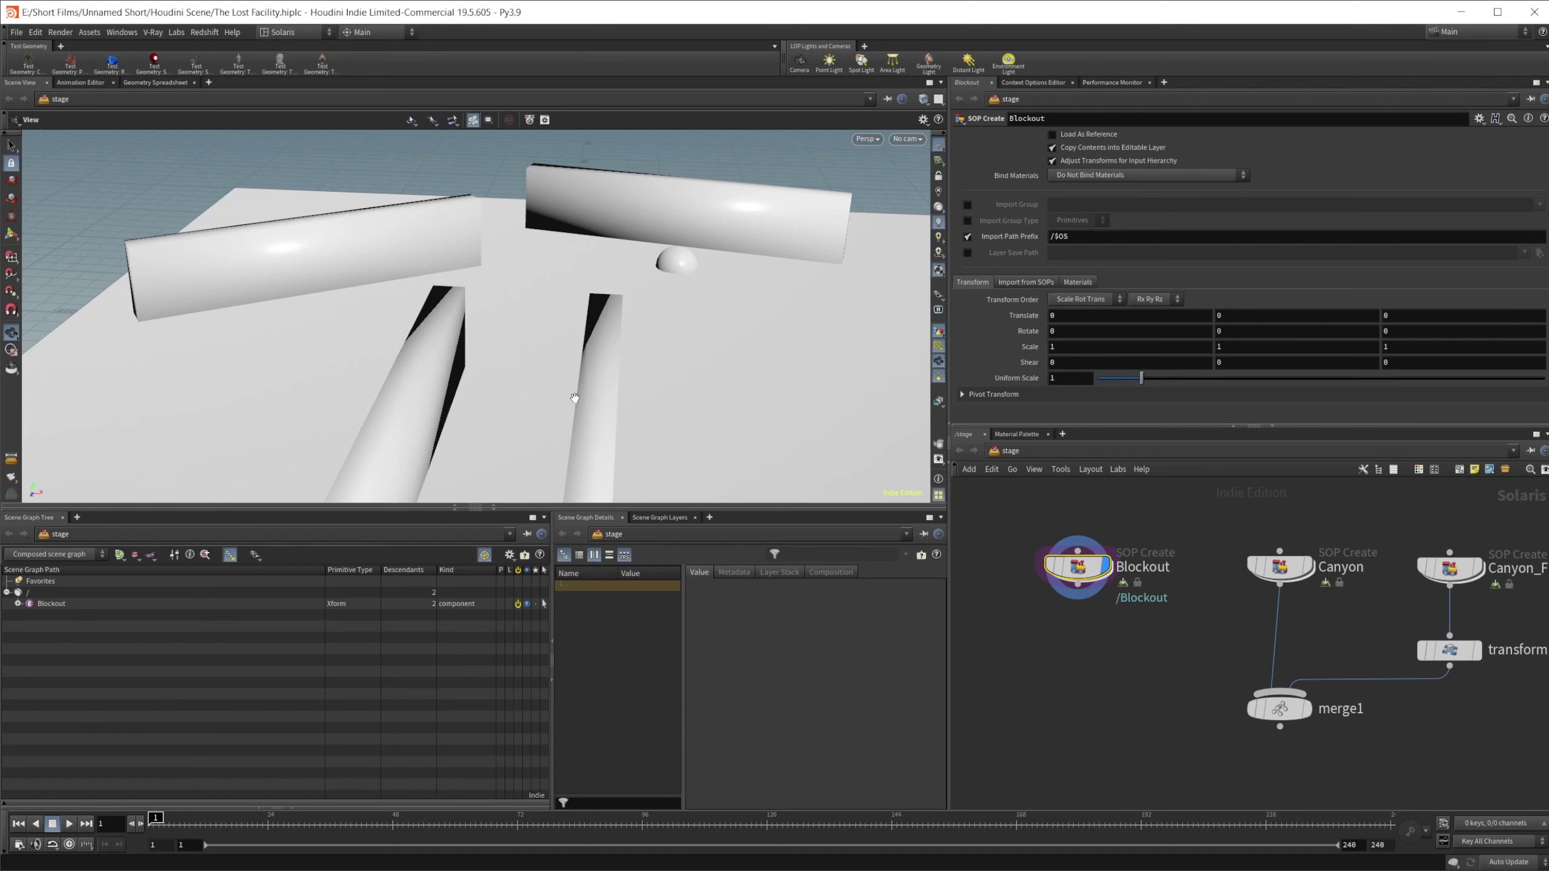
{"action": "left_click_drag", "start_coordinate": [573, 399], "coordinate": [582, 357]}
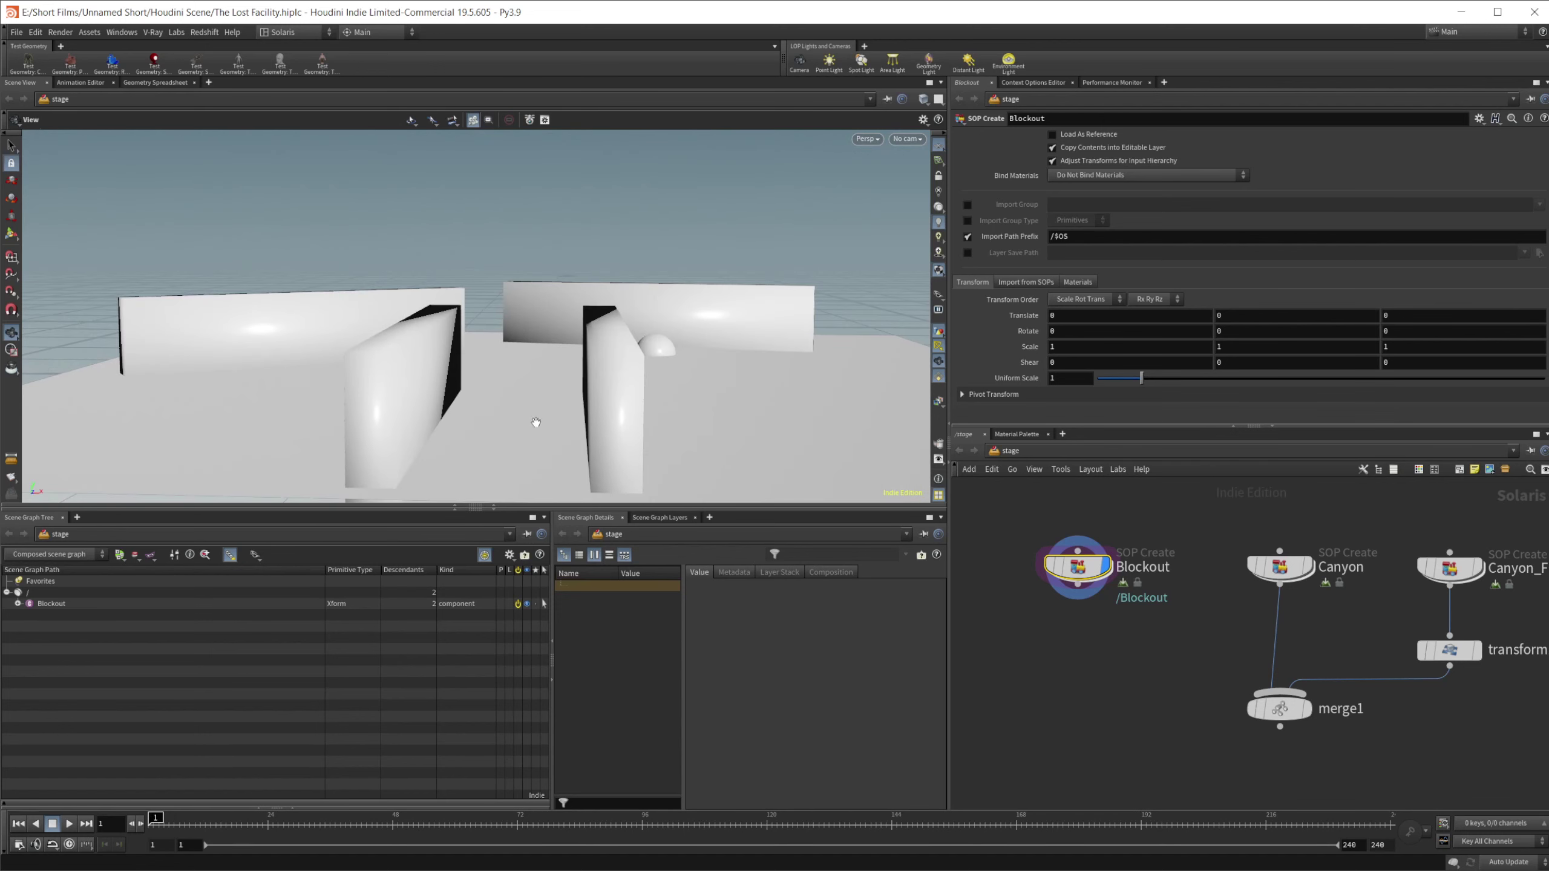
{"action": "left_click_drag", "start_coordinate": [535, 400], "coordinate": [544, 391]}
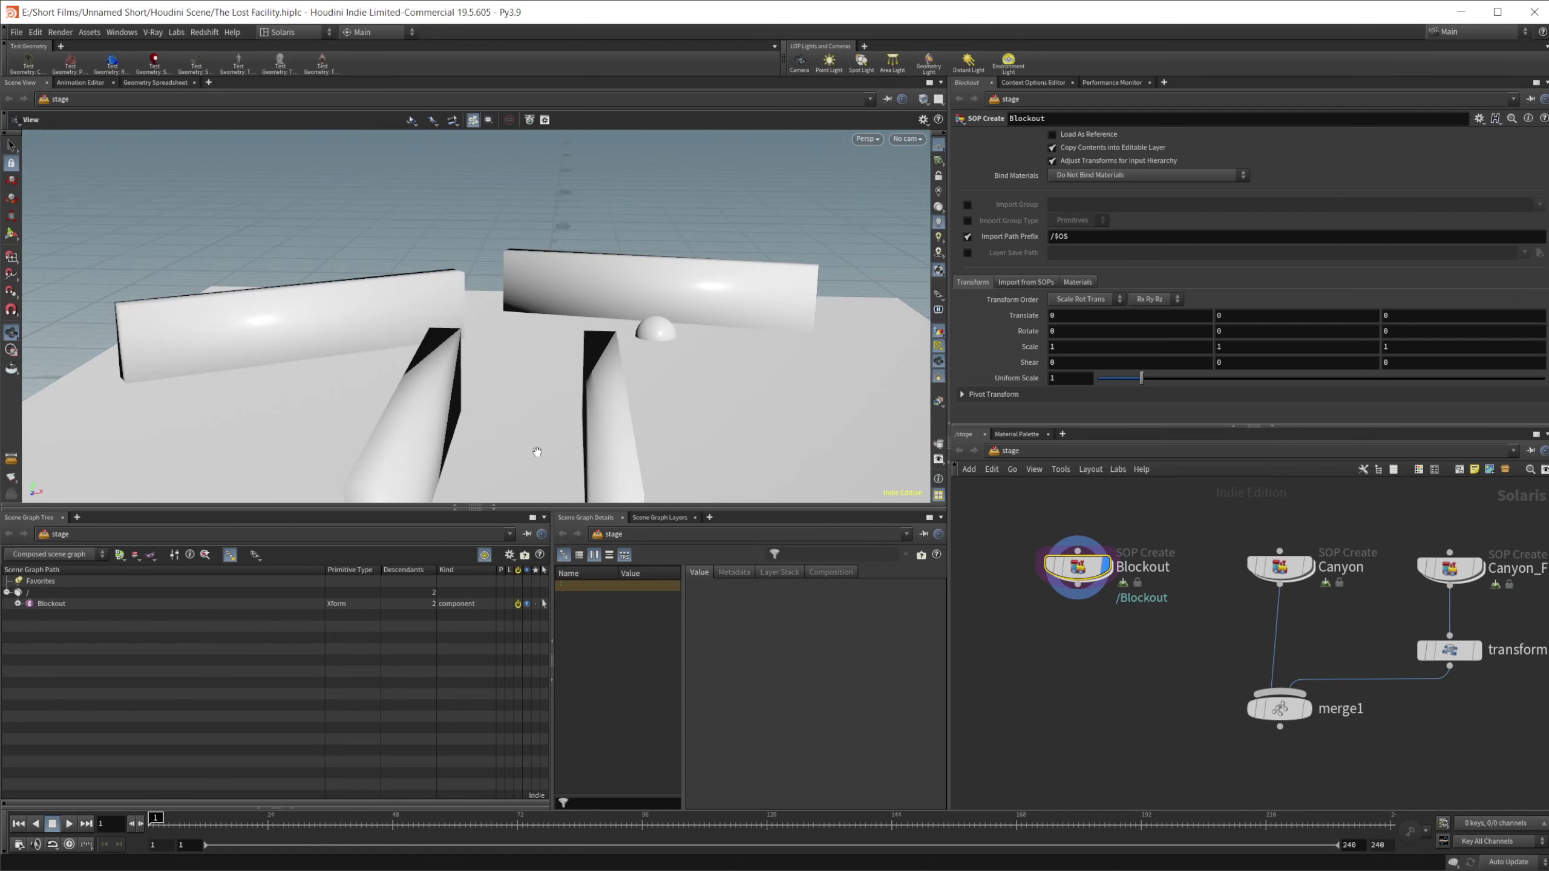
{"action": "left_click_drag", "start_coordinate": [597, 404], "coordinate": [592, 367]}
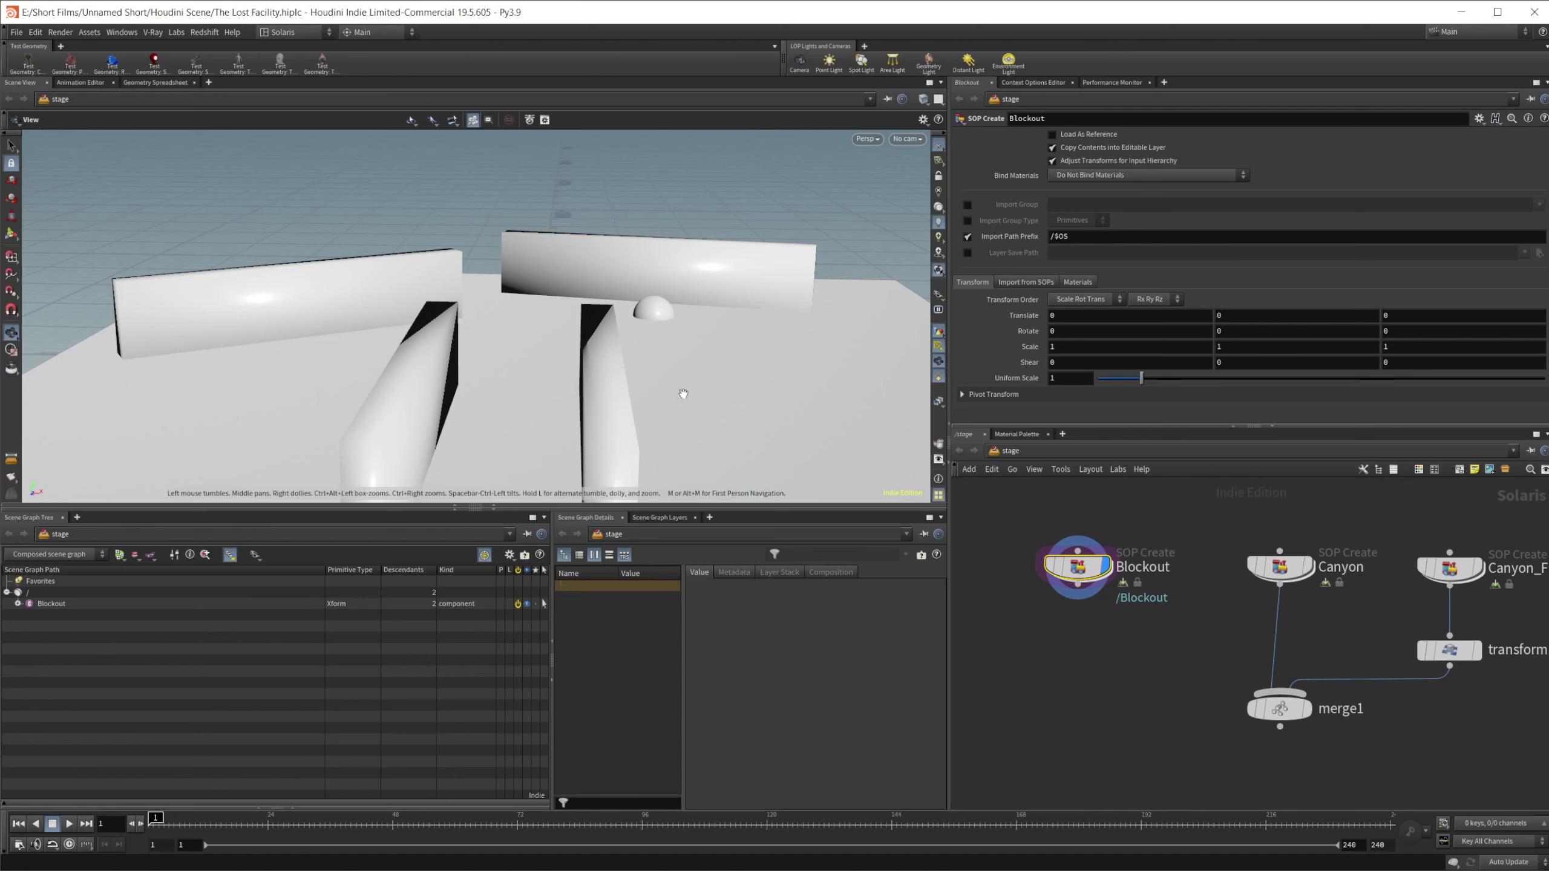
{"action": "left_click_drag", "start_coordinate": [684, 394], "coordinate": [725, 319]}
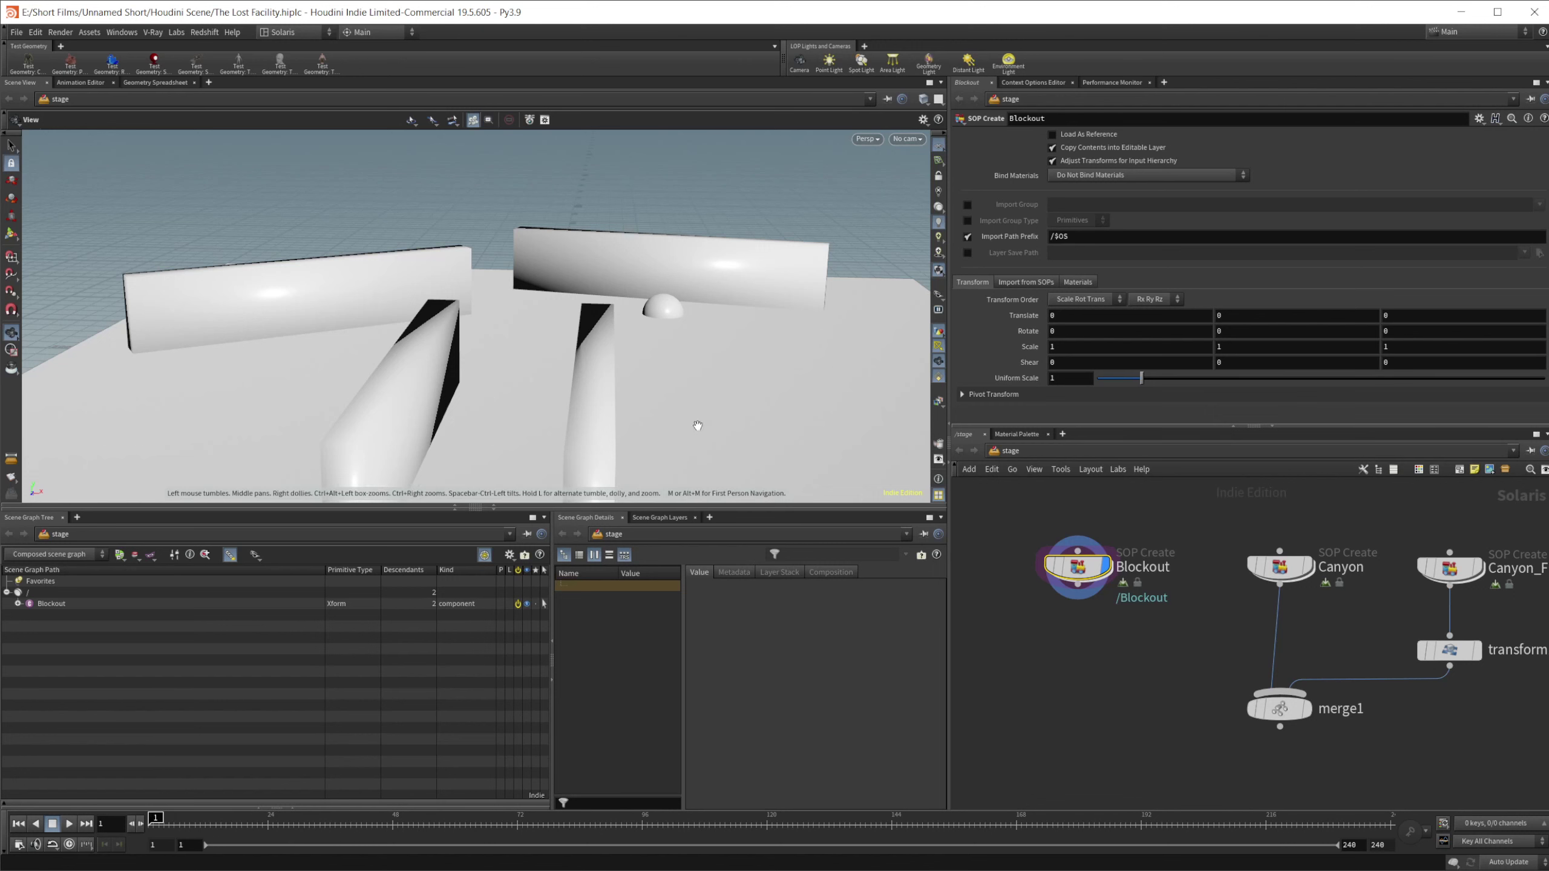
{"action": "left_click_drag", "start_coordinate": [698, 421], "coordinate": [699, 360]}
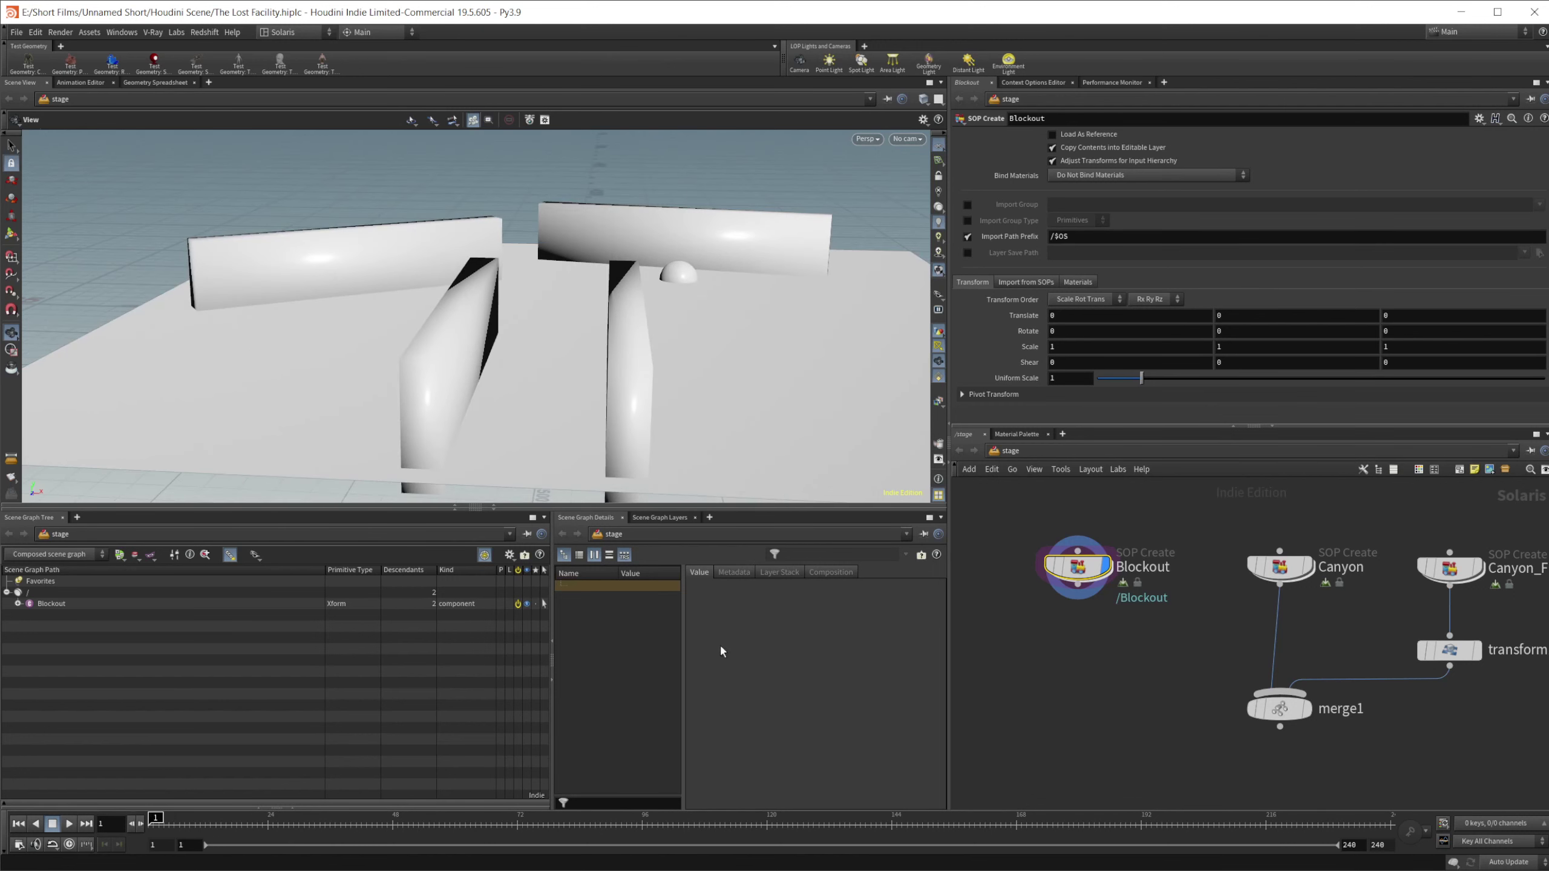
- Bring up the Gaea Canyon.tor terrain and orbit and zoom around the canyon
{"action": "mouse_move", "coordinate": [707, 869]}
{"action": "left_click", "coordinate": [698, 829]}
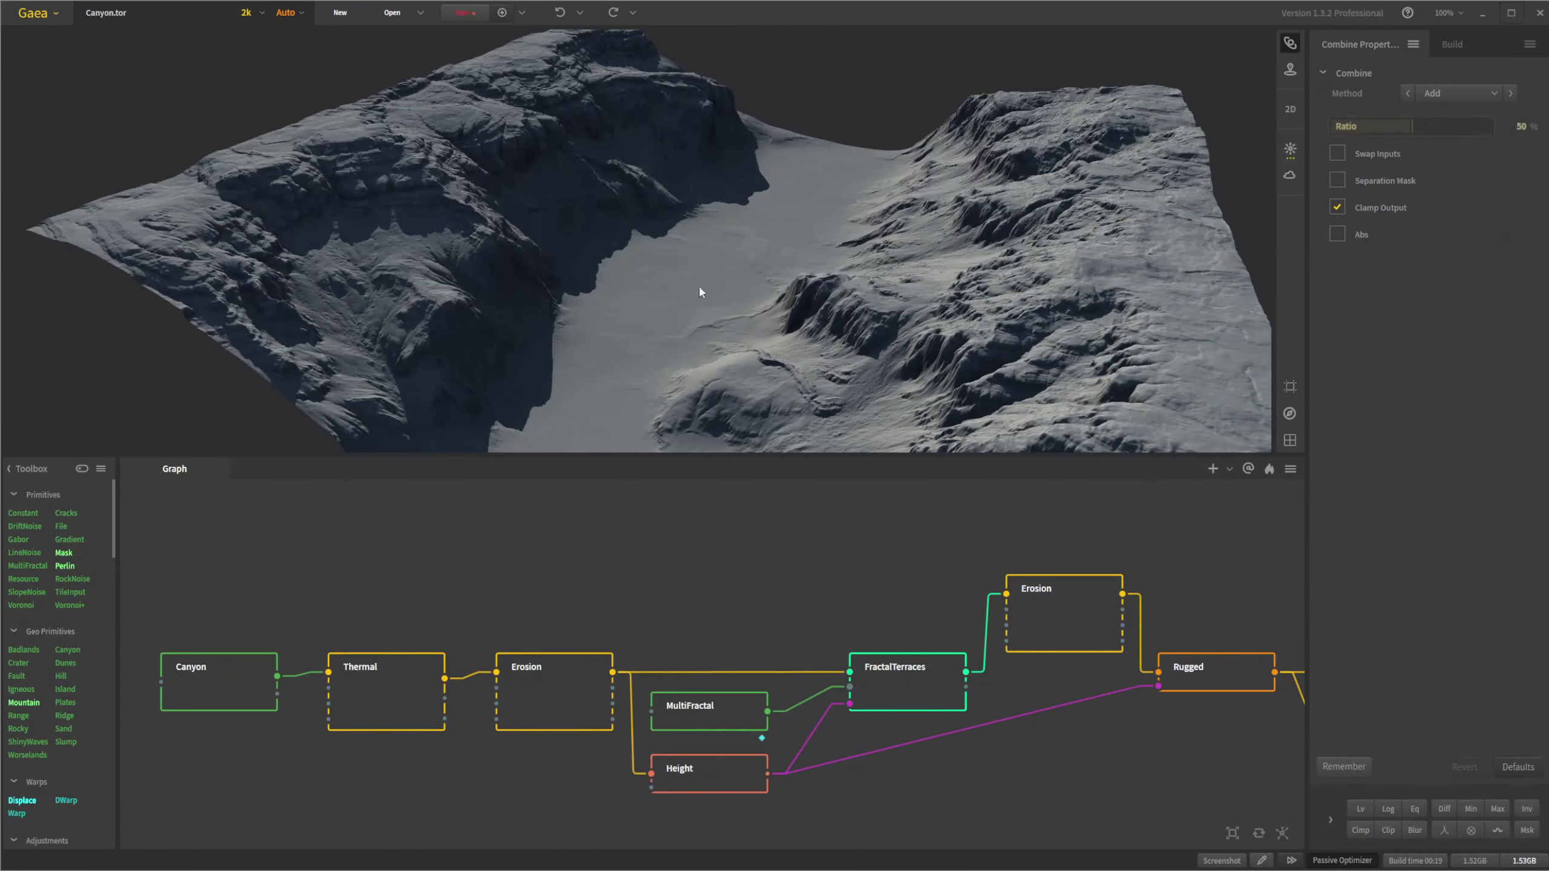
{"action": "left_click", "coordinate": [839, 259]}
{"action": "left_click_drag", "start_coordinate": [840, 262], "coordinate": [728, 294]}
{"action": "scroll", "coordinate": [768, 262], "scroll_direction": "down", "scroll_amount": 3}
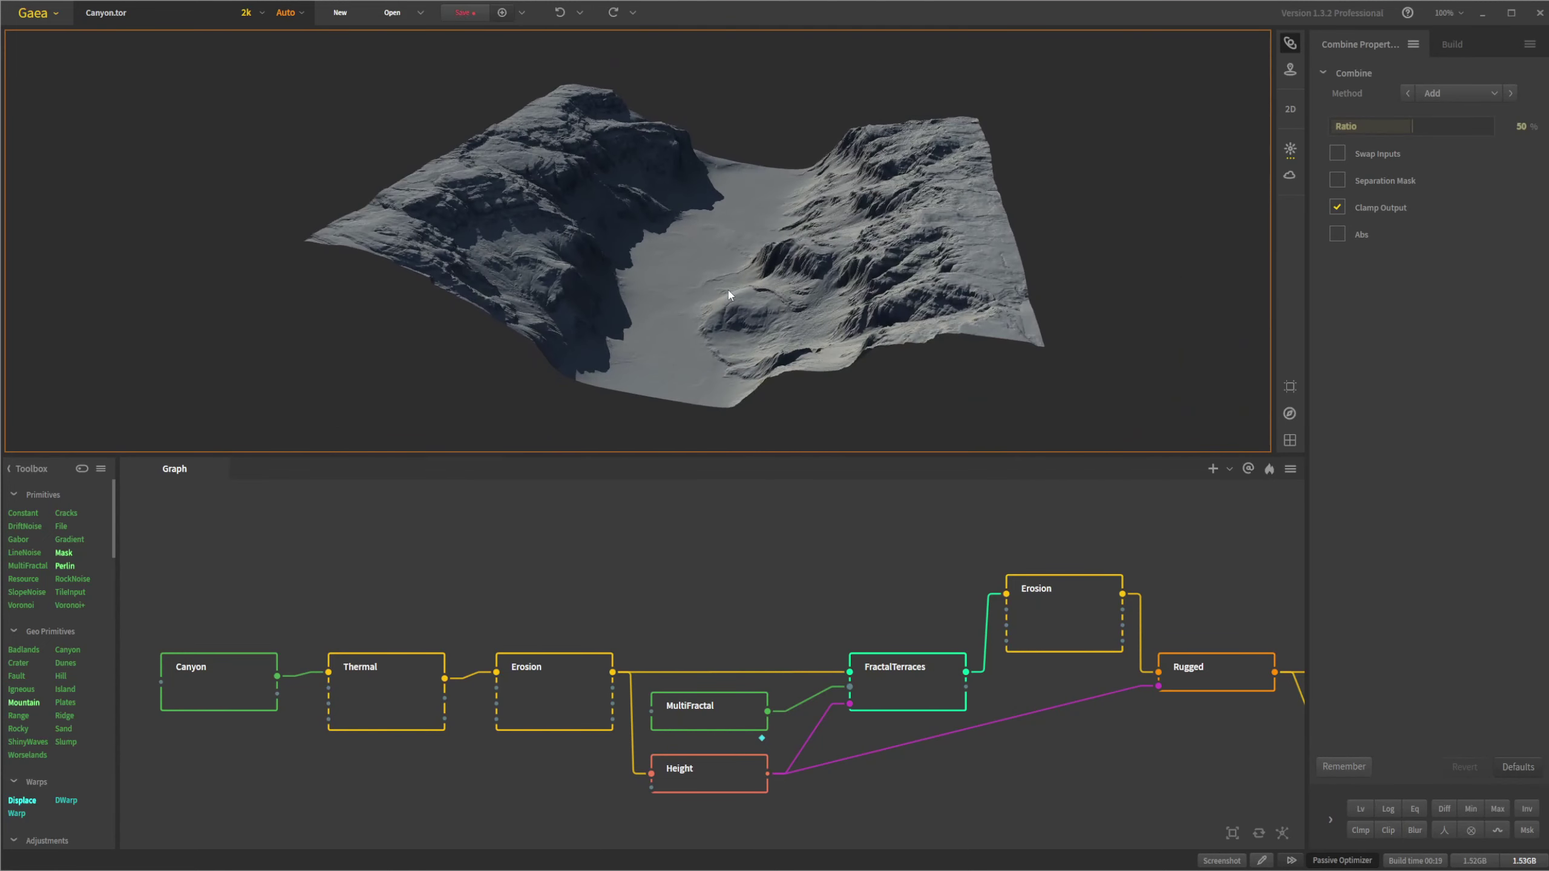
{"action": "scroll", "coordinate": [803, 281], "scroll_direction": "up", "scroll_amount": 5}
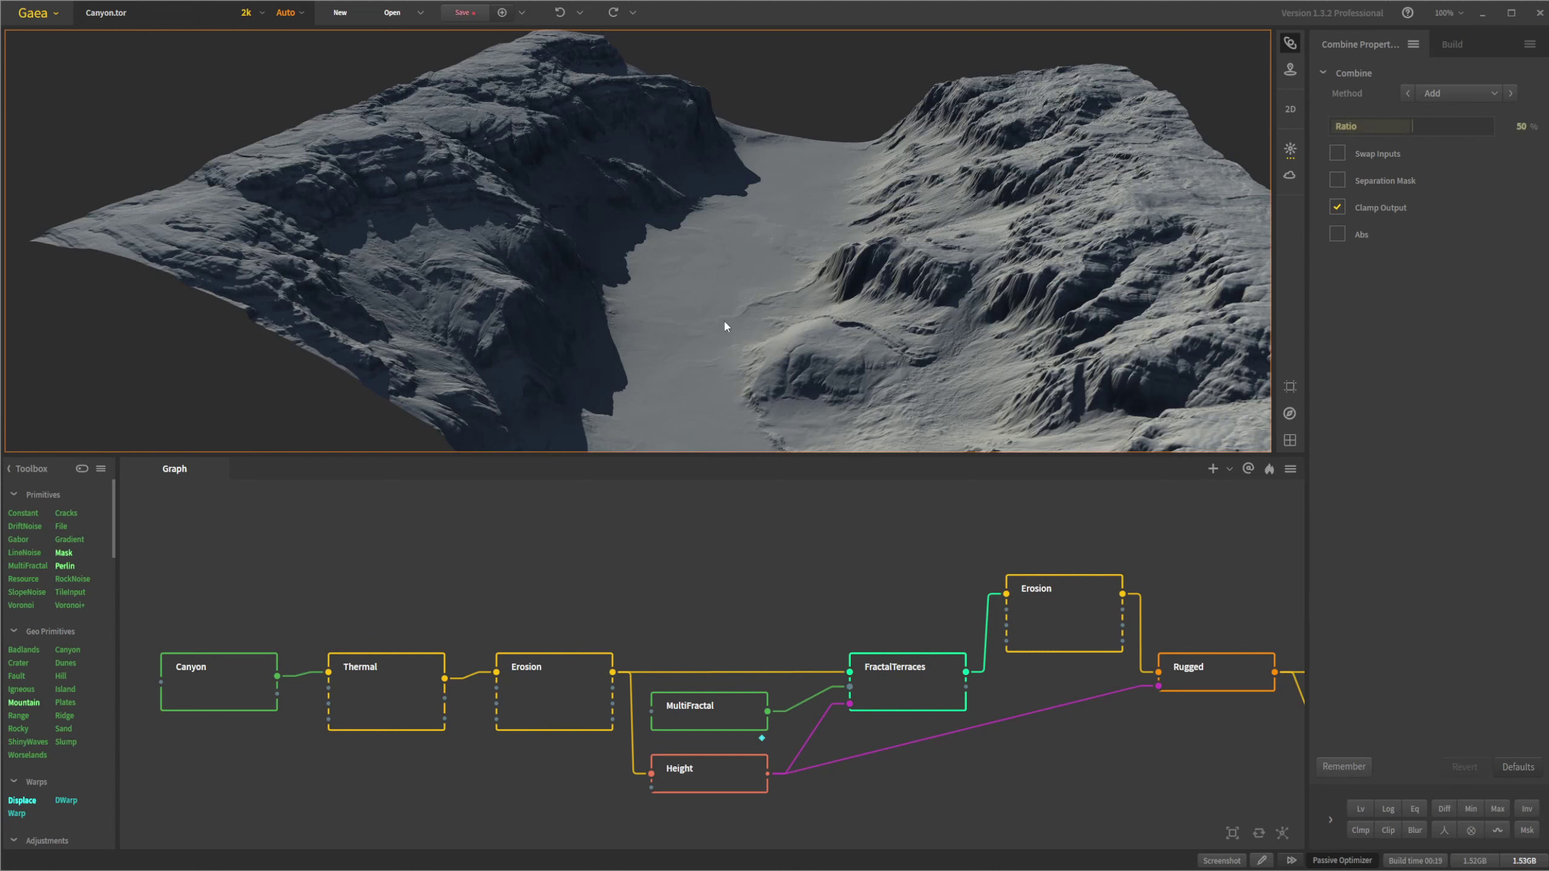
{"action": "left_click_drag", "start_coordinate": [717, 288], "coordinate": [732, 286]}
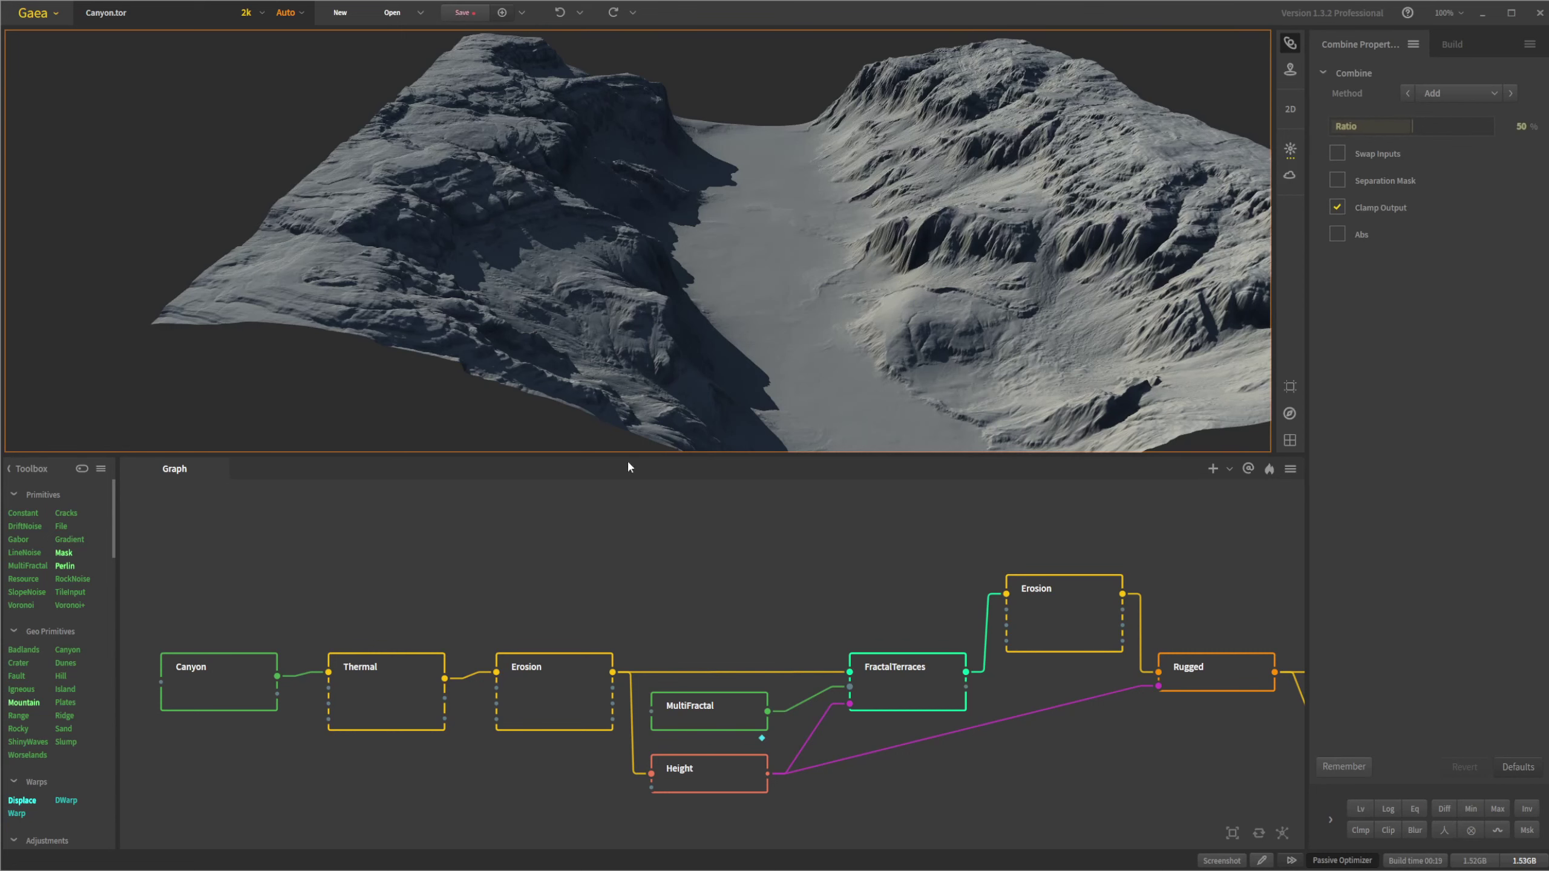
- Step through Canyon, Thermal and first Erosion, ending on FractalTerraces (Improved, 12 octaves, 71% shape)
{"action": "left_click", "coordinate": [268, 689]}
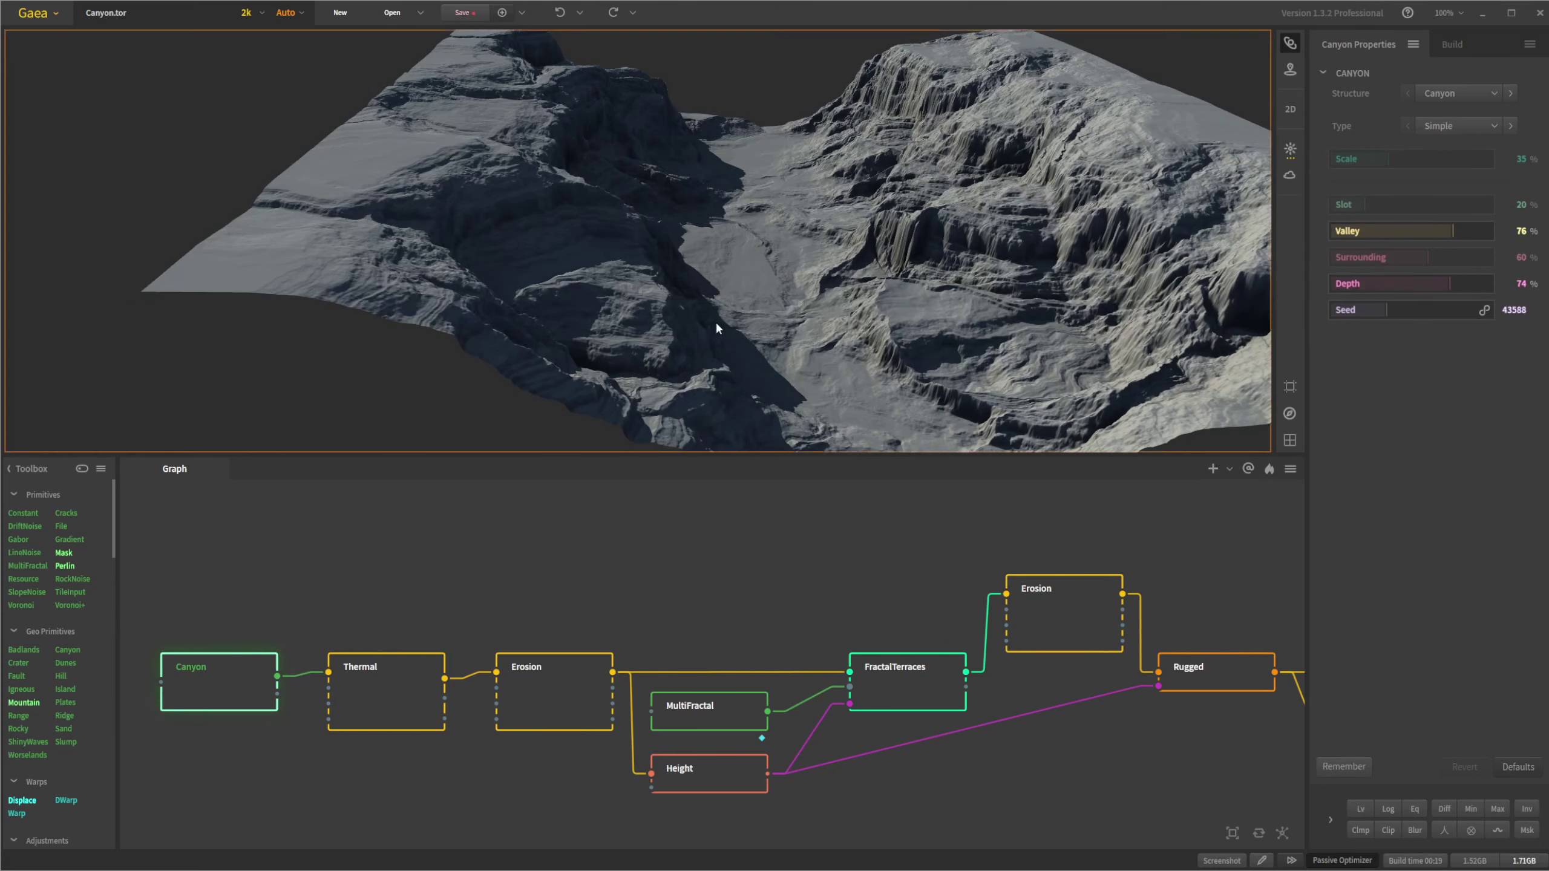
{"action": "mouse_move", "coordinate": [715, 327]}
{"action": "left_mouse_down"}
{"action": "mouse_move", "coordinate": [738, 324]}
{"action": "mouse_move", "coordinate": [729, 310]}
{"action": "mouse_move", "coordinate": [729, 326]}
{"action": "left_mouse_up"}
{"action": "left_click", "coordinate": [421, 688]}
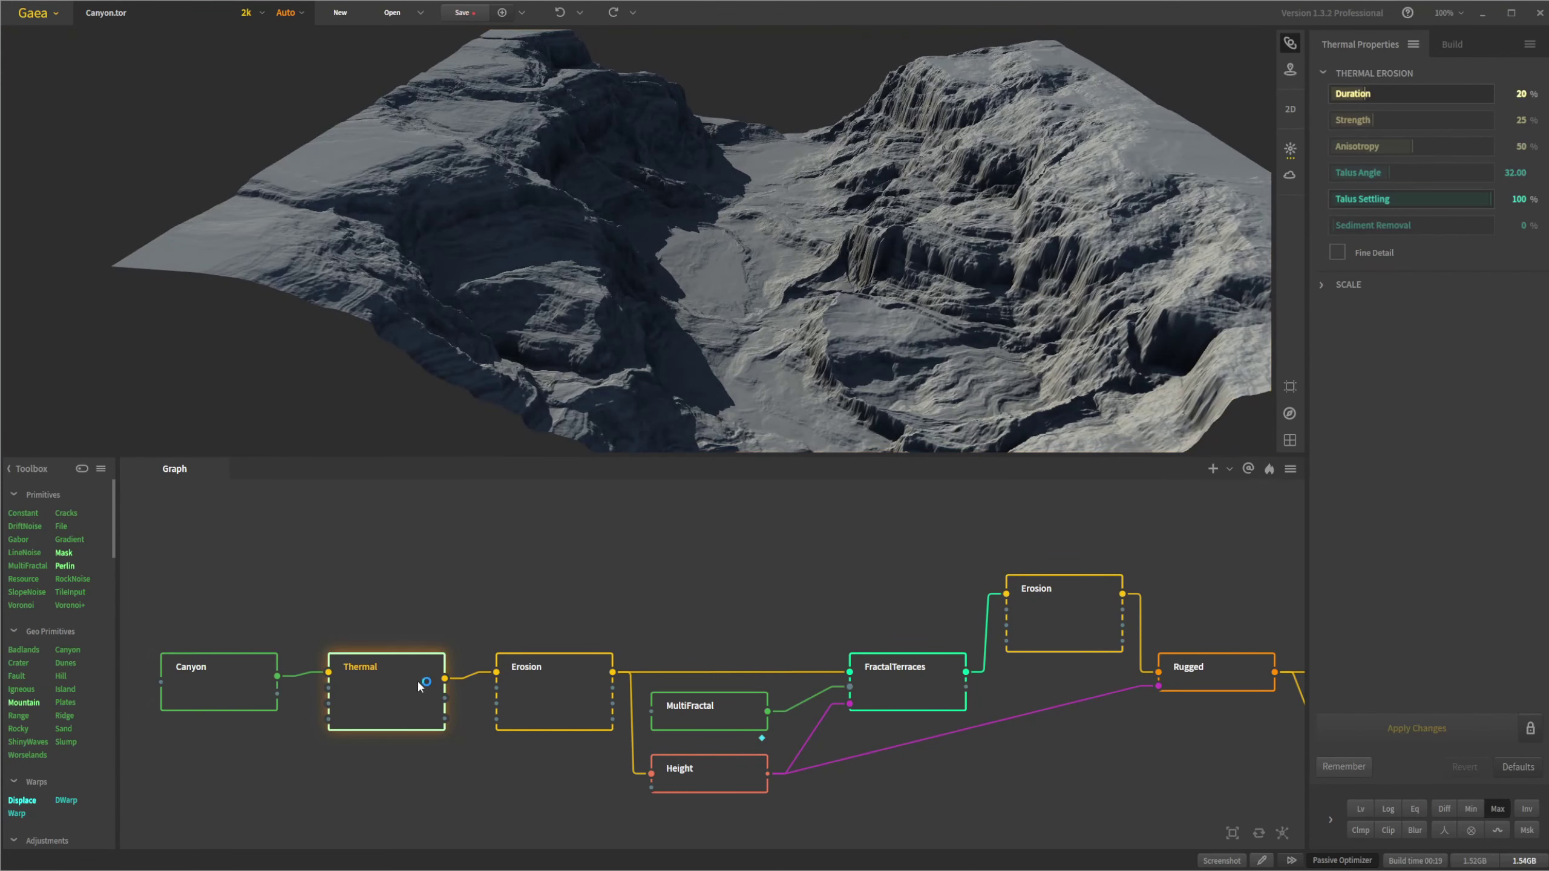
{"action": "left_click", "coordinate": [578, 700]}
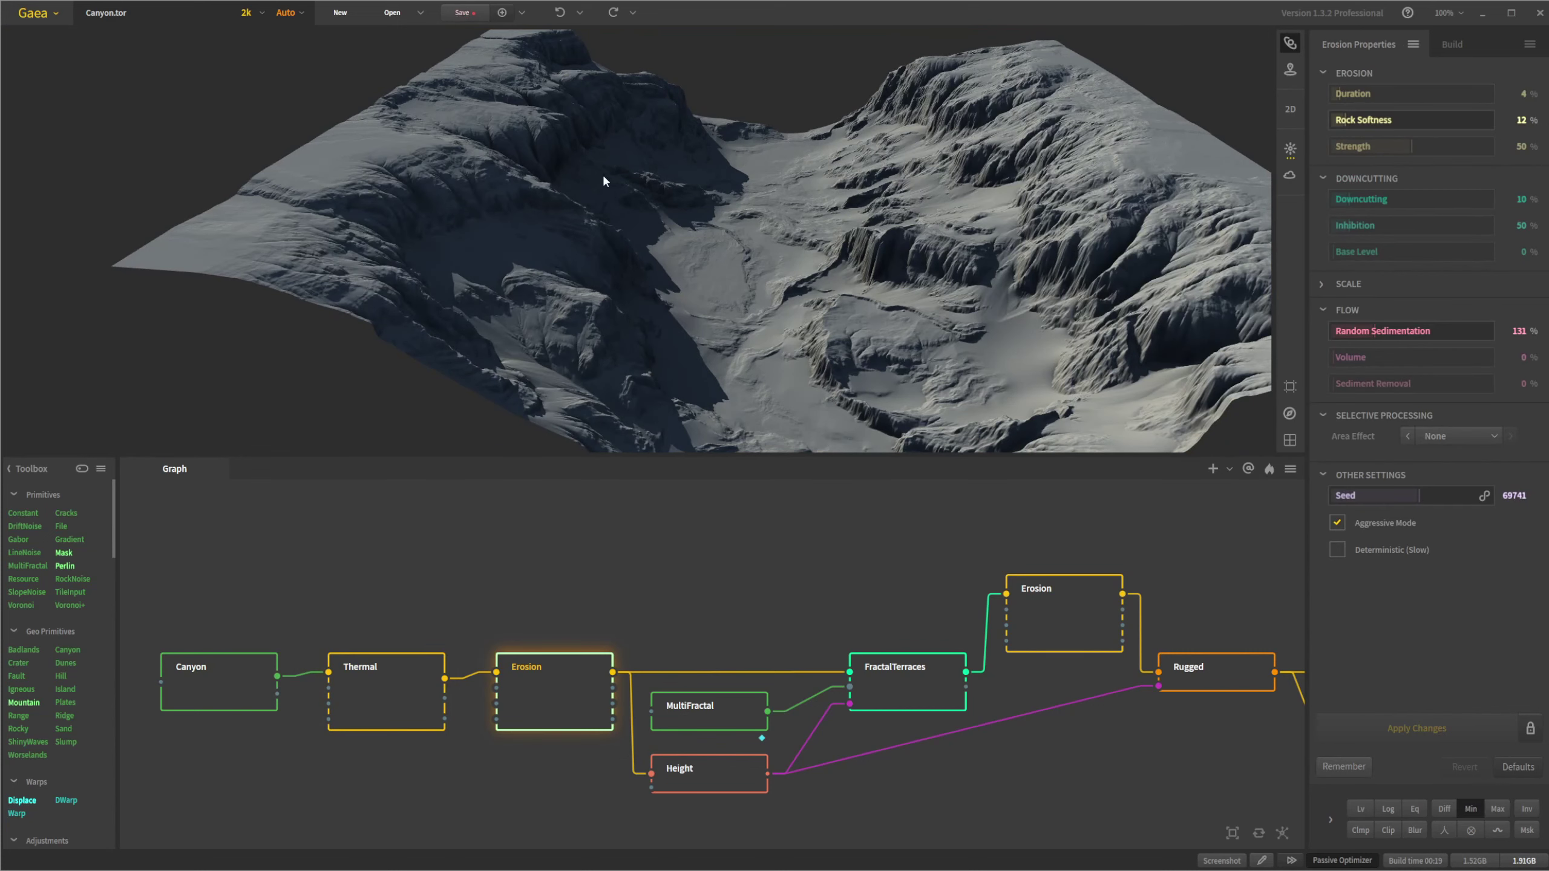
{"action": "middle_click_drag", "start_coordinate": [677, 726], "coordinate": [708, 733]}
{"action": "left_click", "coordinate": [833, 645]}
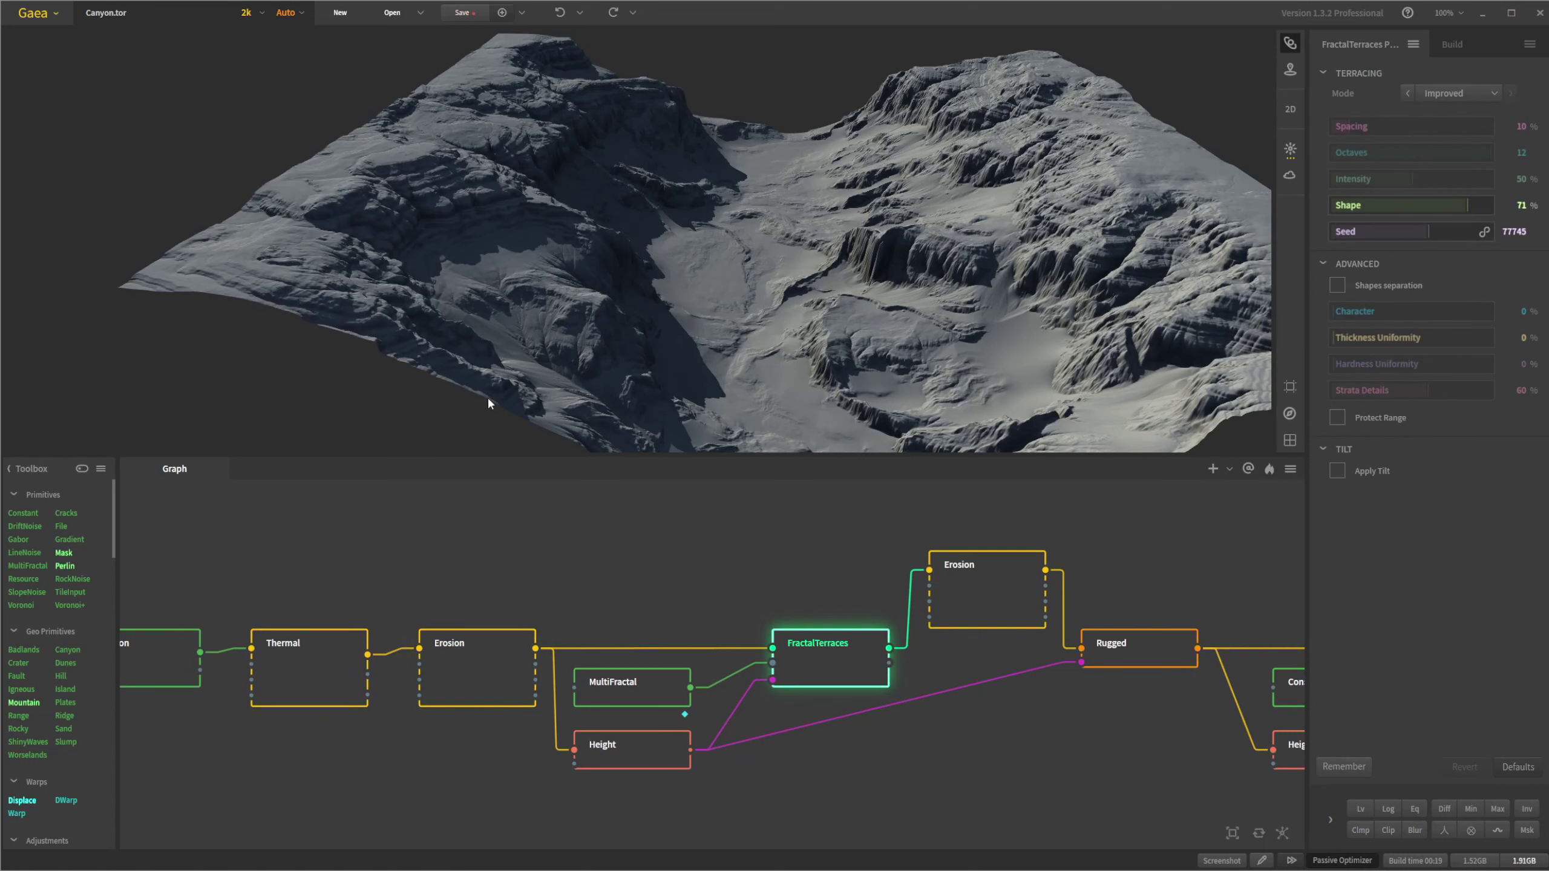
- Compare the MultiFractal noise and Height mask outputs against the FractalTerraces terrain
{"action": "left_click", "coordinate": [671, 686]}
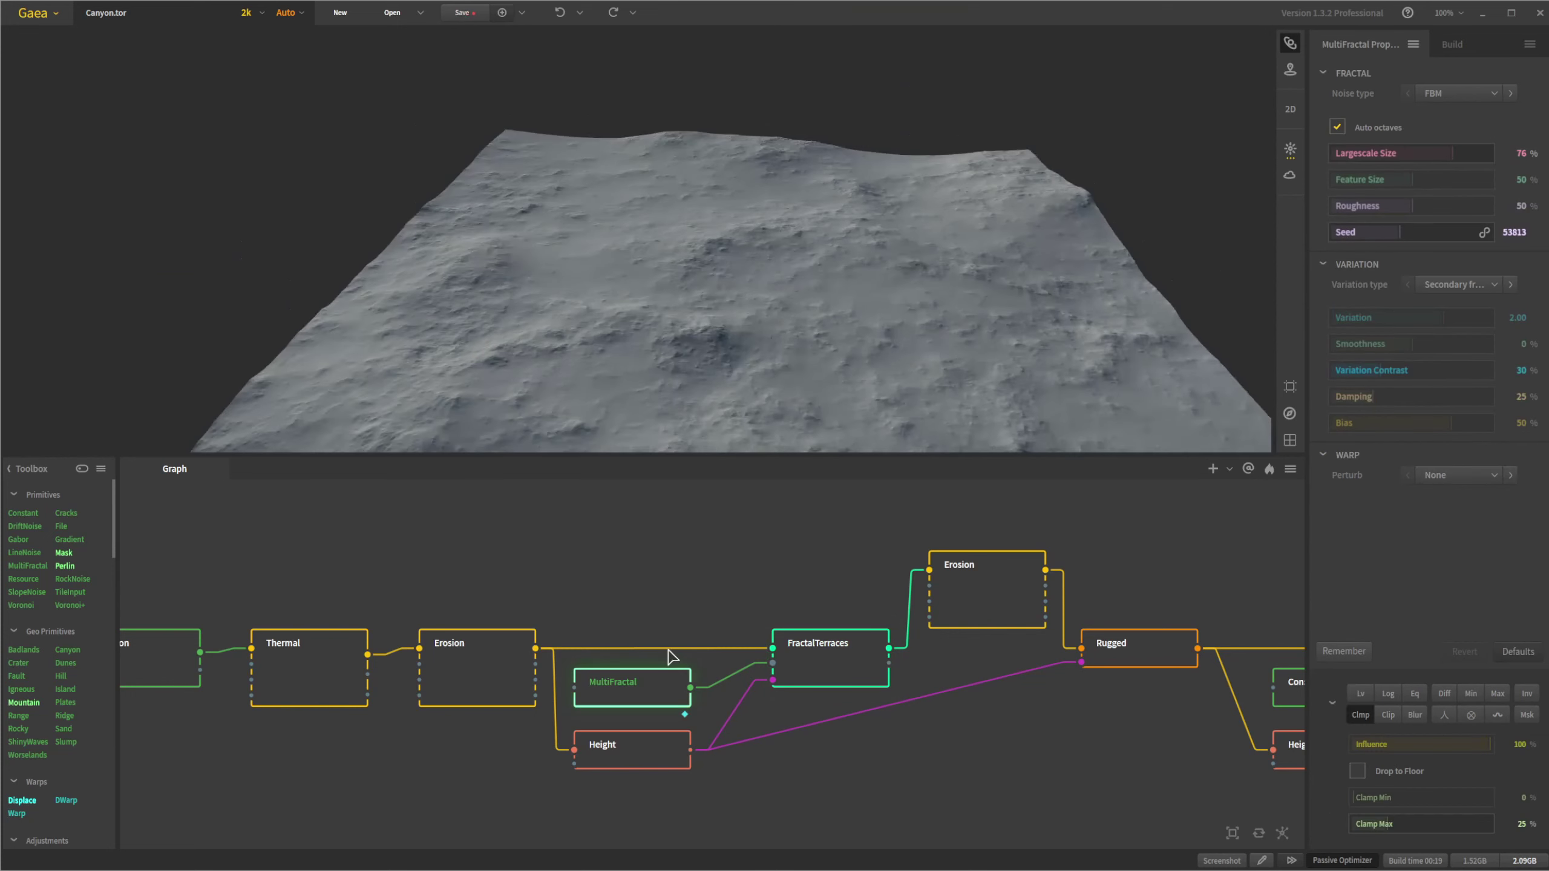
{"action": "left_click", "coordinate": [810, 655]}
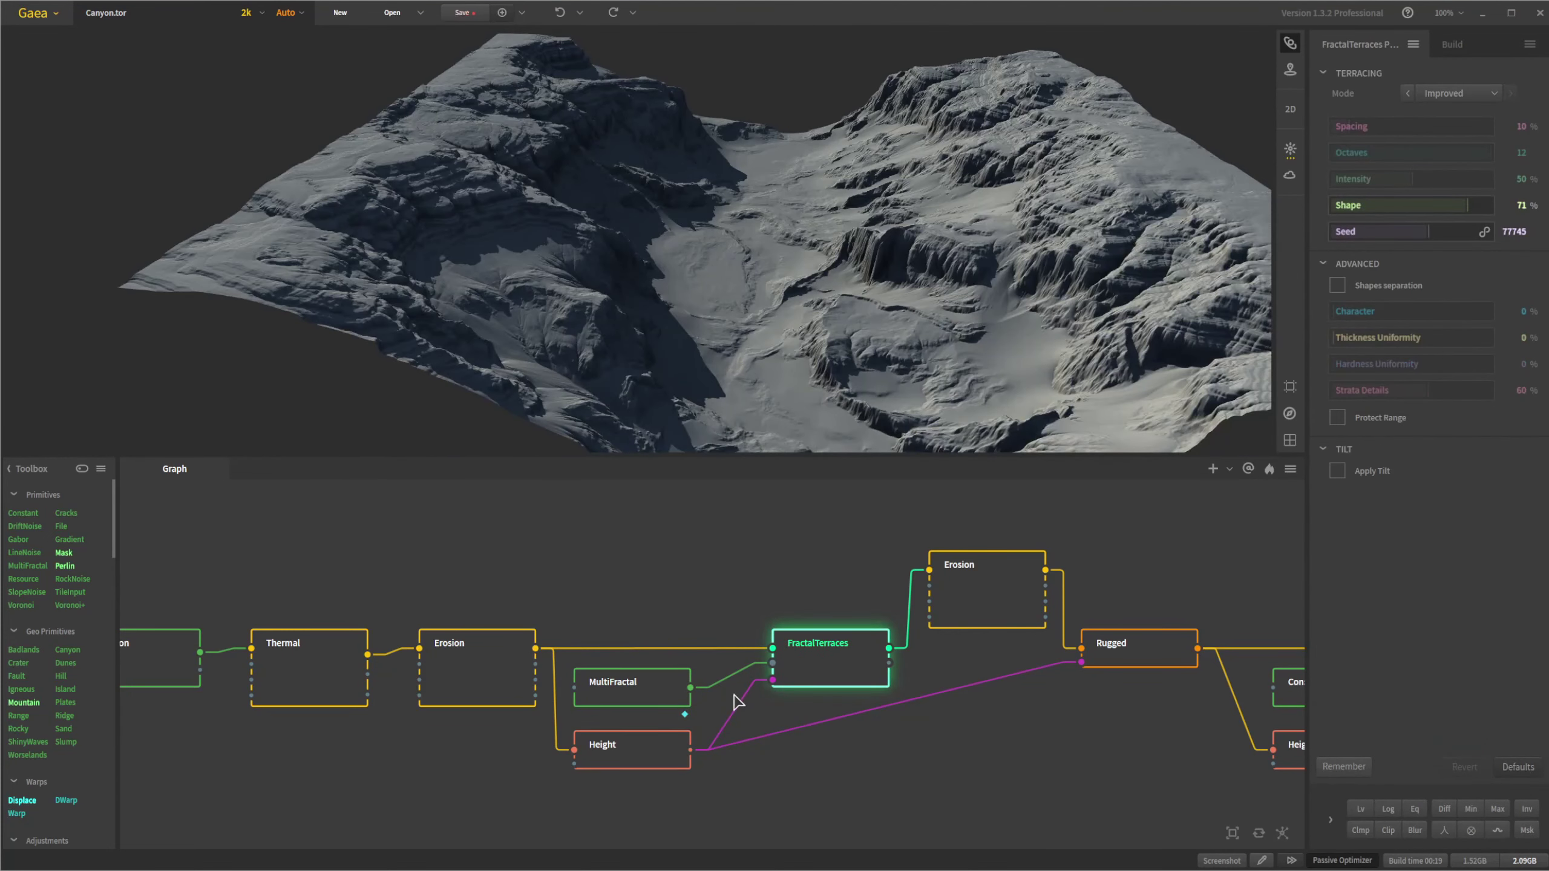
{"action": "left_click", "coordinate": [652, 746]}
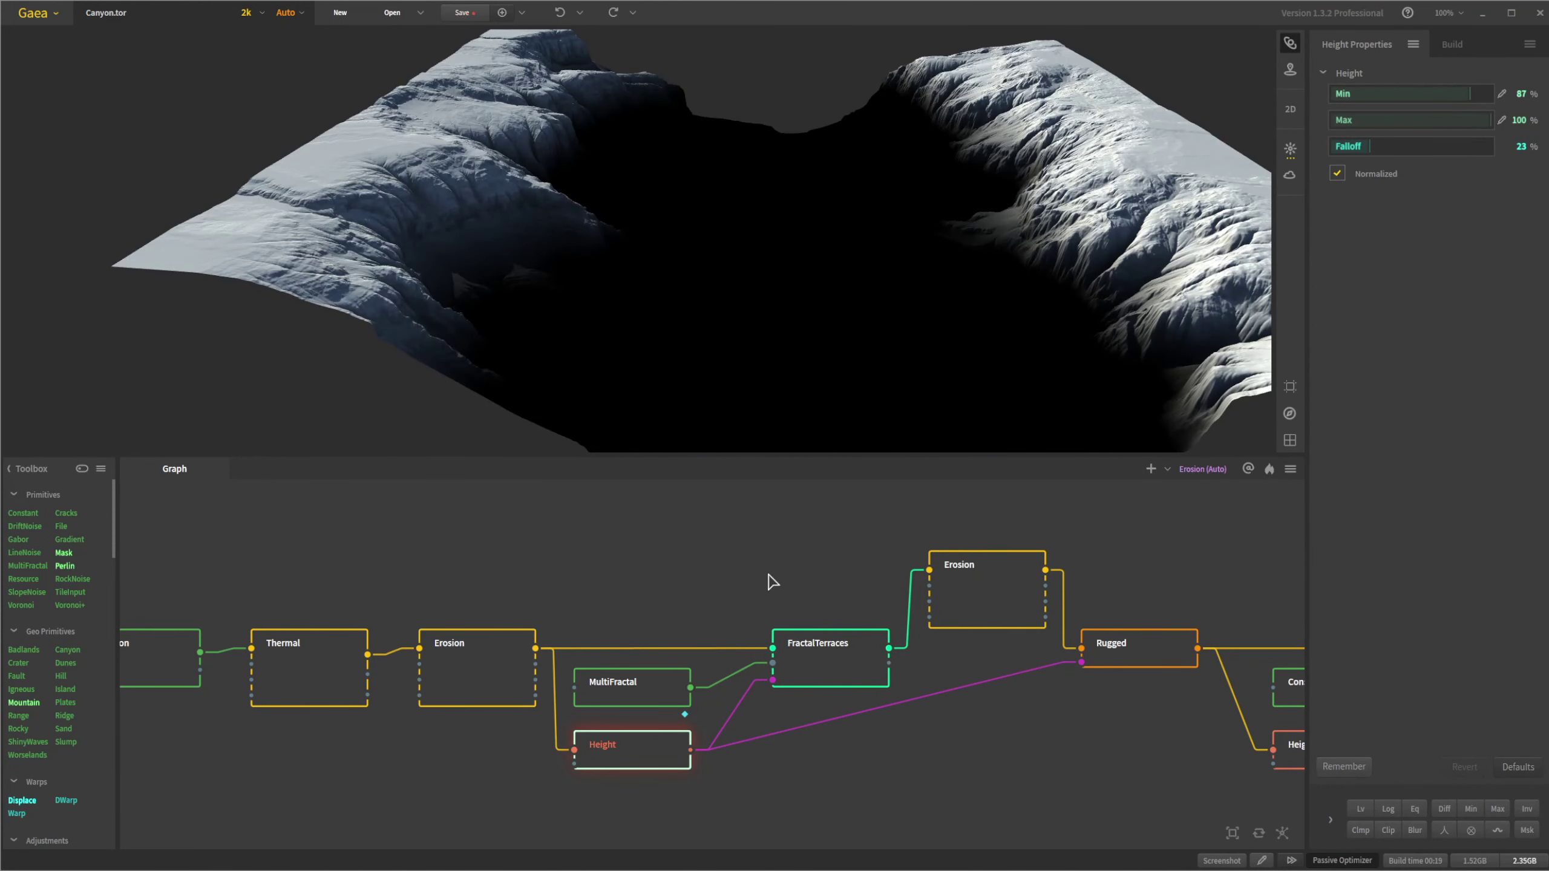
{"action": "left_click", "coordinate": [823, 658]}
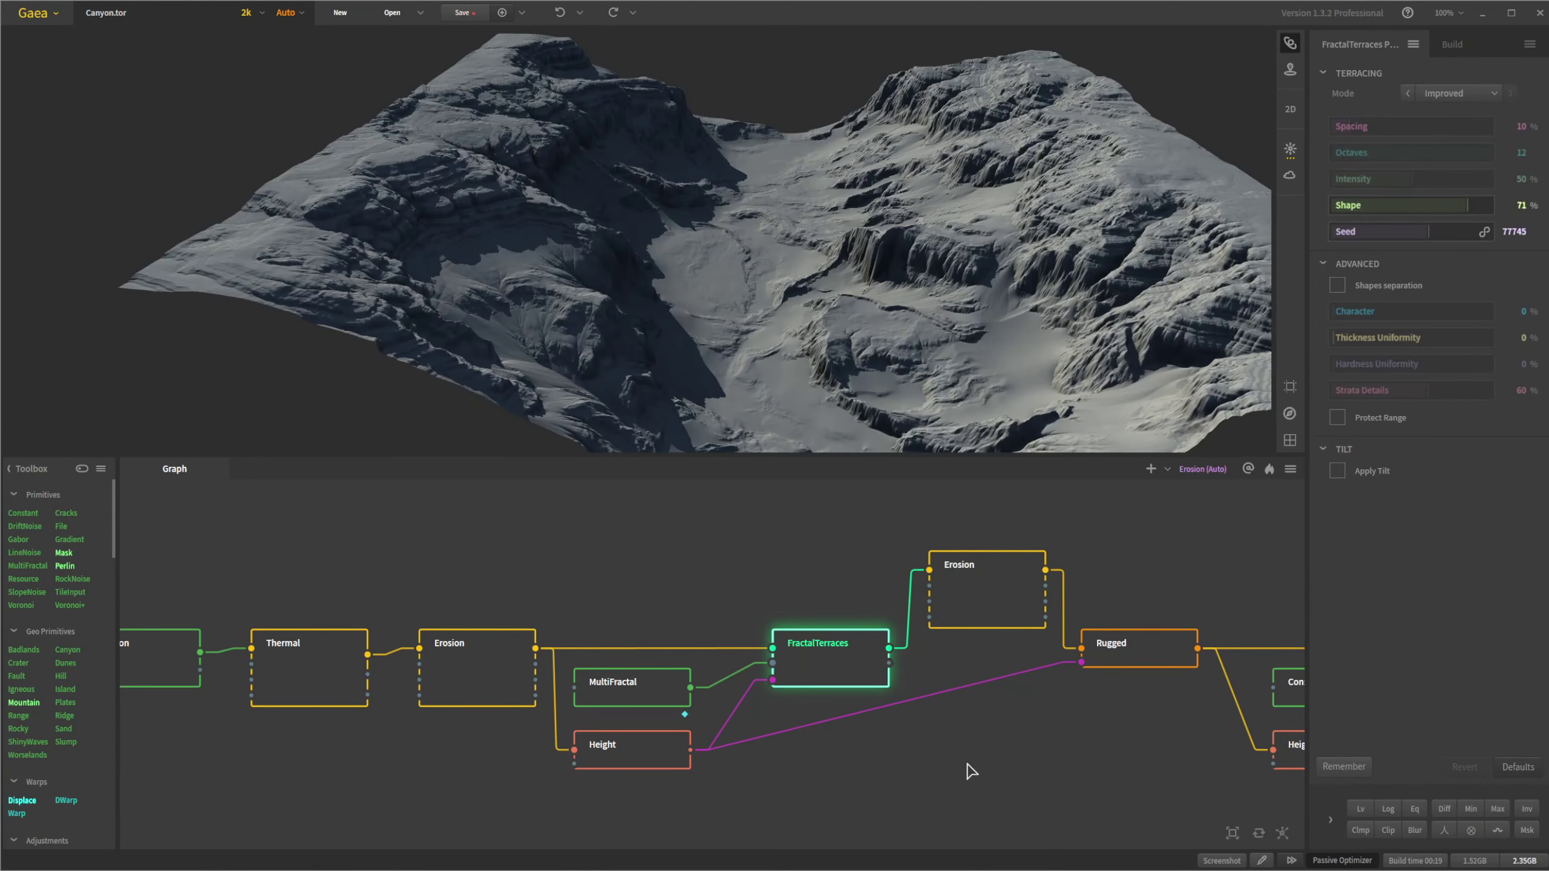
- Compare the upper Erosion result with FractalTerraces, then pan the graph toward Combine
{"action": "middle_click_drag", "start_coordinate": [924, 750], "coordinate": [861, 736]}
{"action": "middle_click_drag", "start_coordinate": [988, 632], "coordinate": [951, 630]}
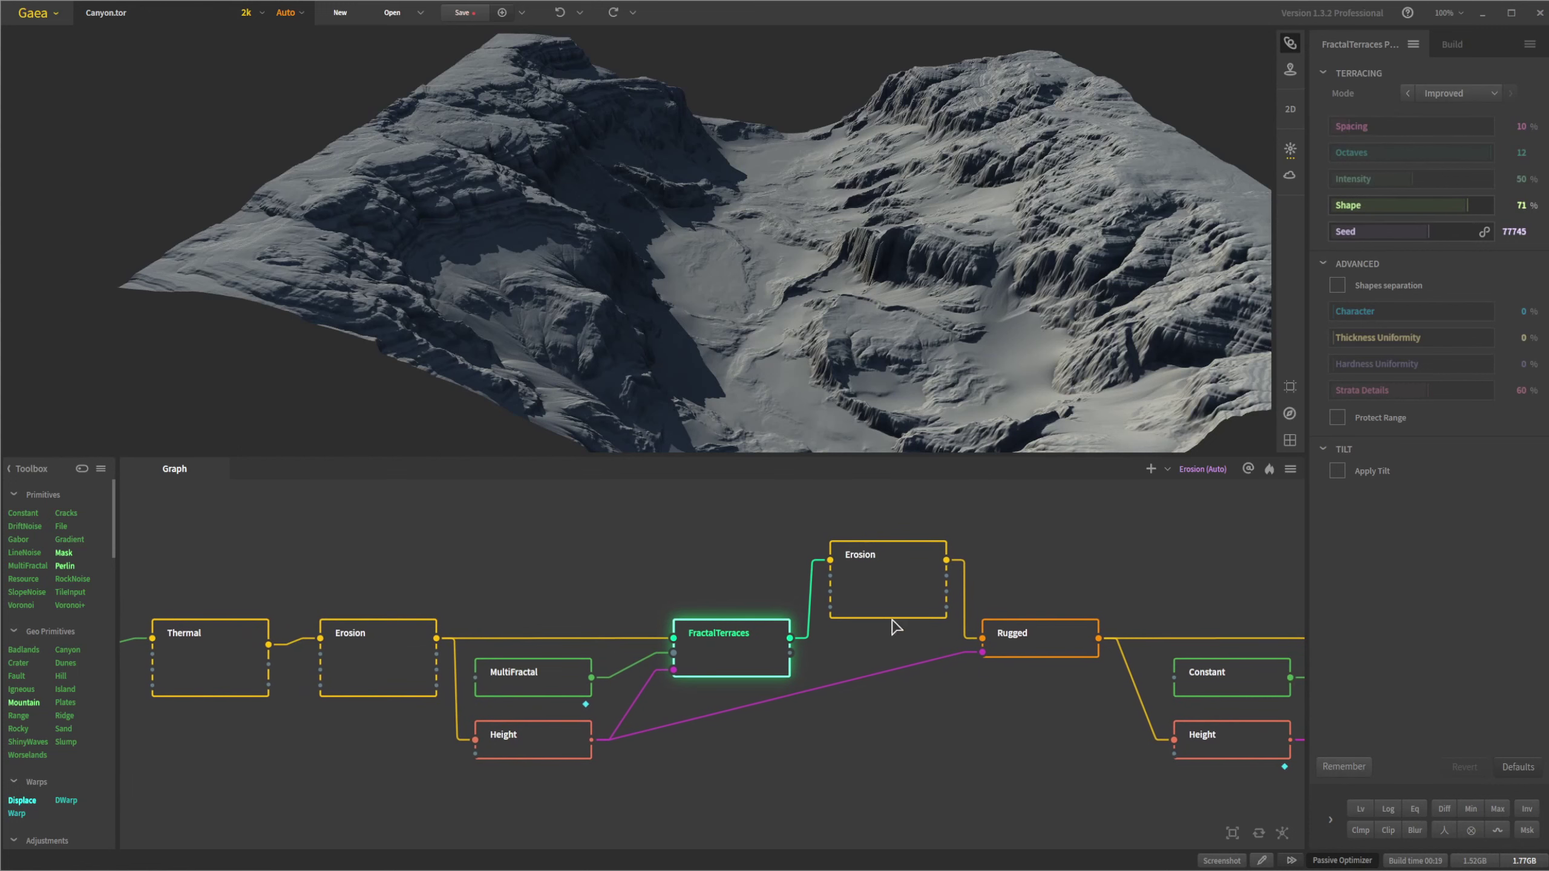
{"action": "left_click", "coordinate": [892, 599]}
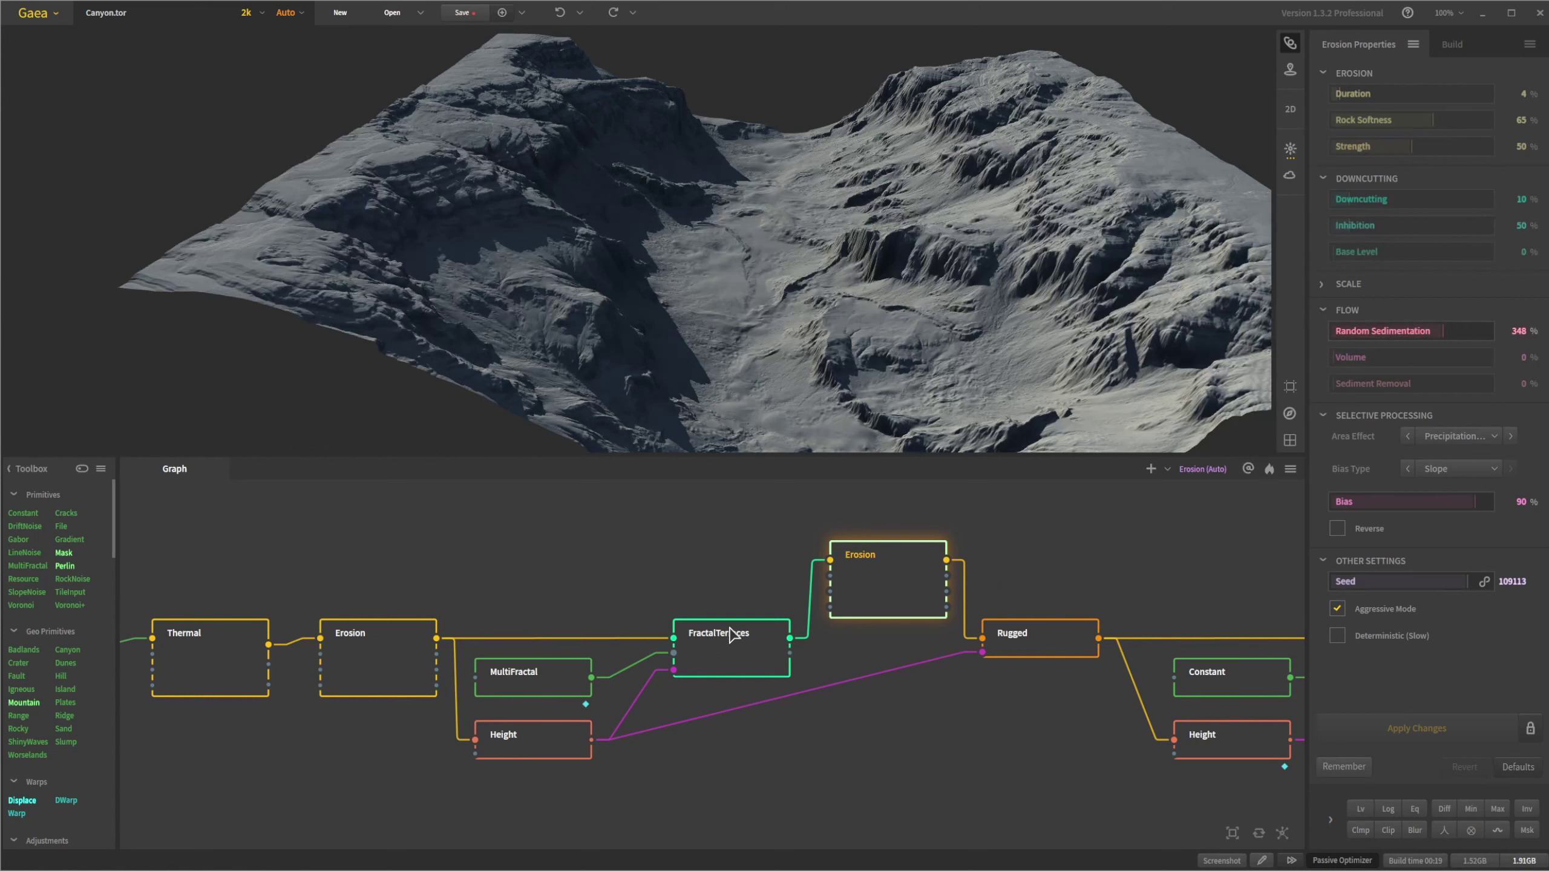
{"action": "left_click", "coordinate": [724, 646]}
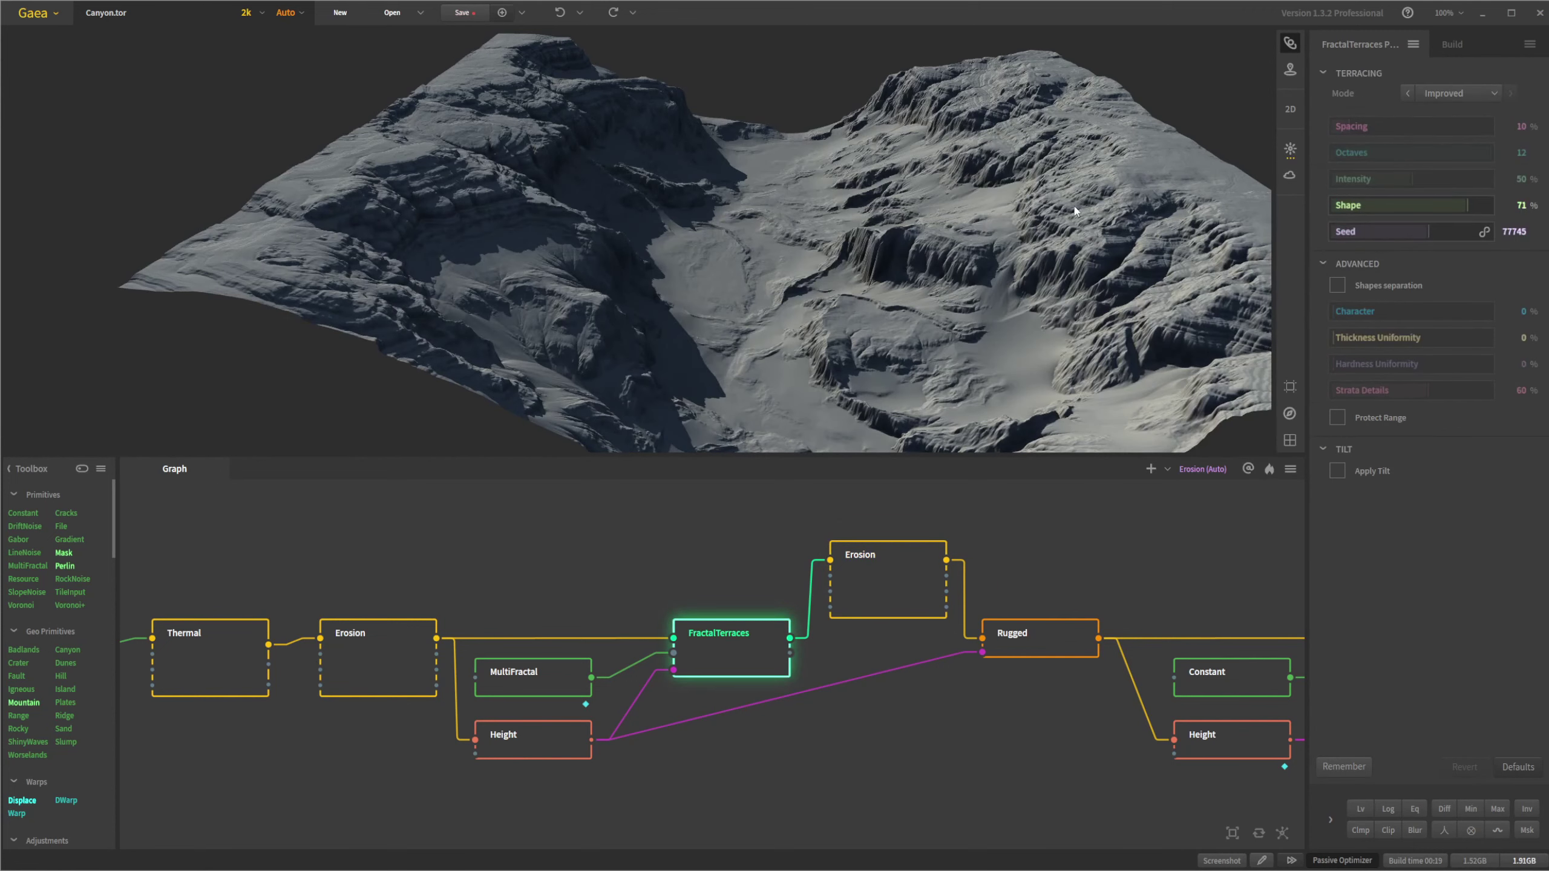
{"action": "left_click", "coordinate": [898, 580]}
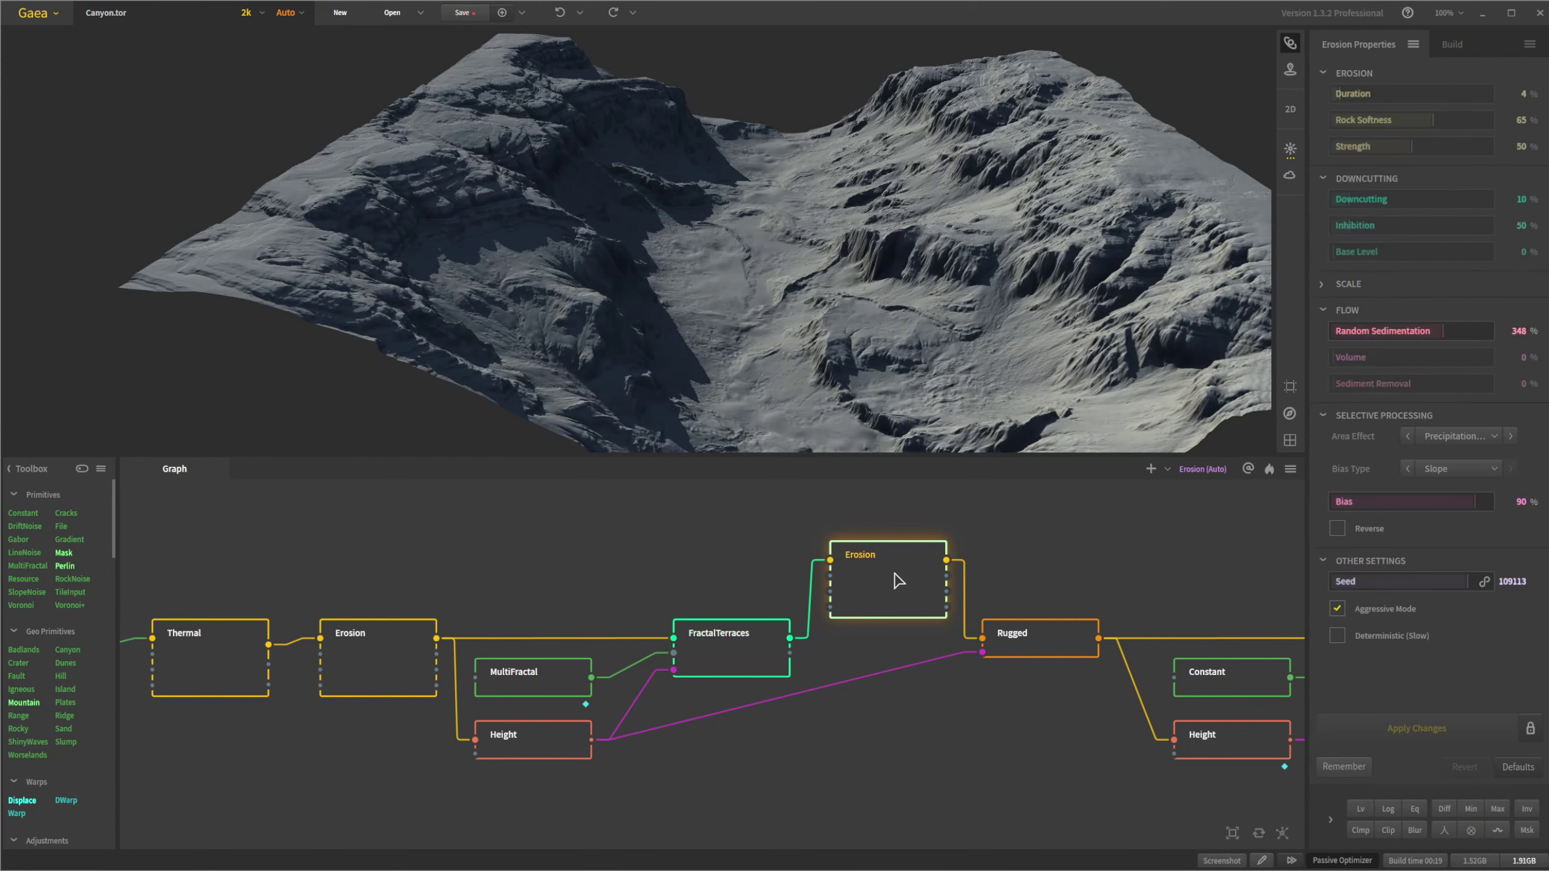
{"action": "middle_click_drag", "start_coordinate": [971, 685], "coordinate": [826, 686]}
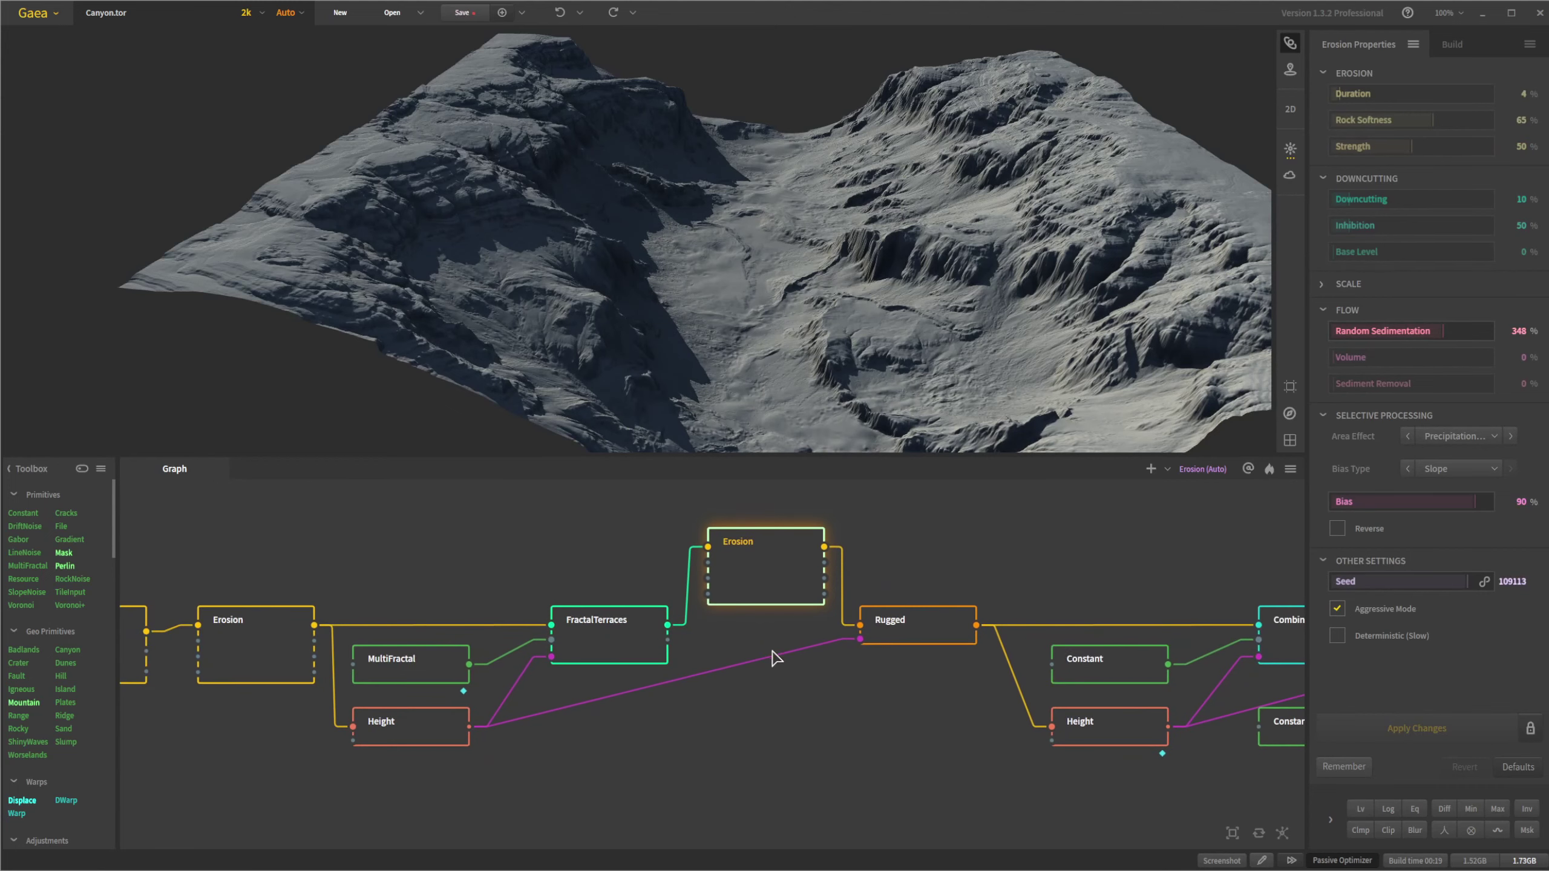
- Compare the Rugged result (seed 296) with its Height mask, then pan to Constant and Combine
{"action": "left_click", "coordinate": [909, 629]}
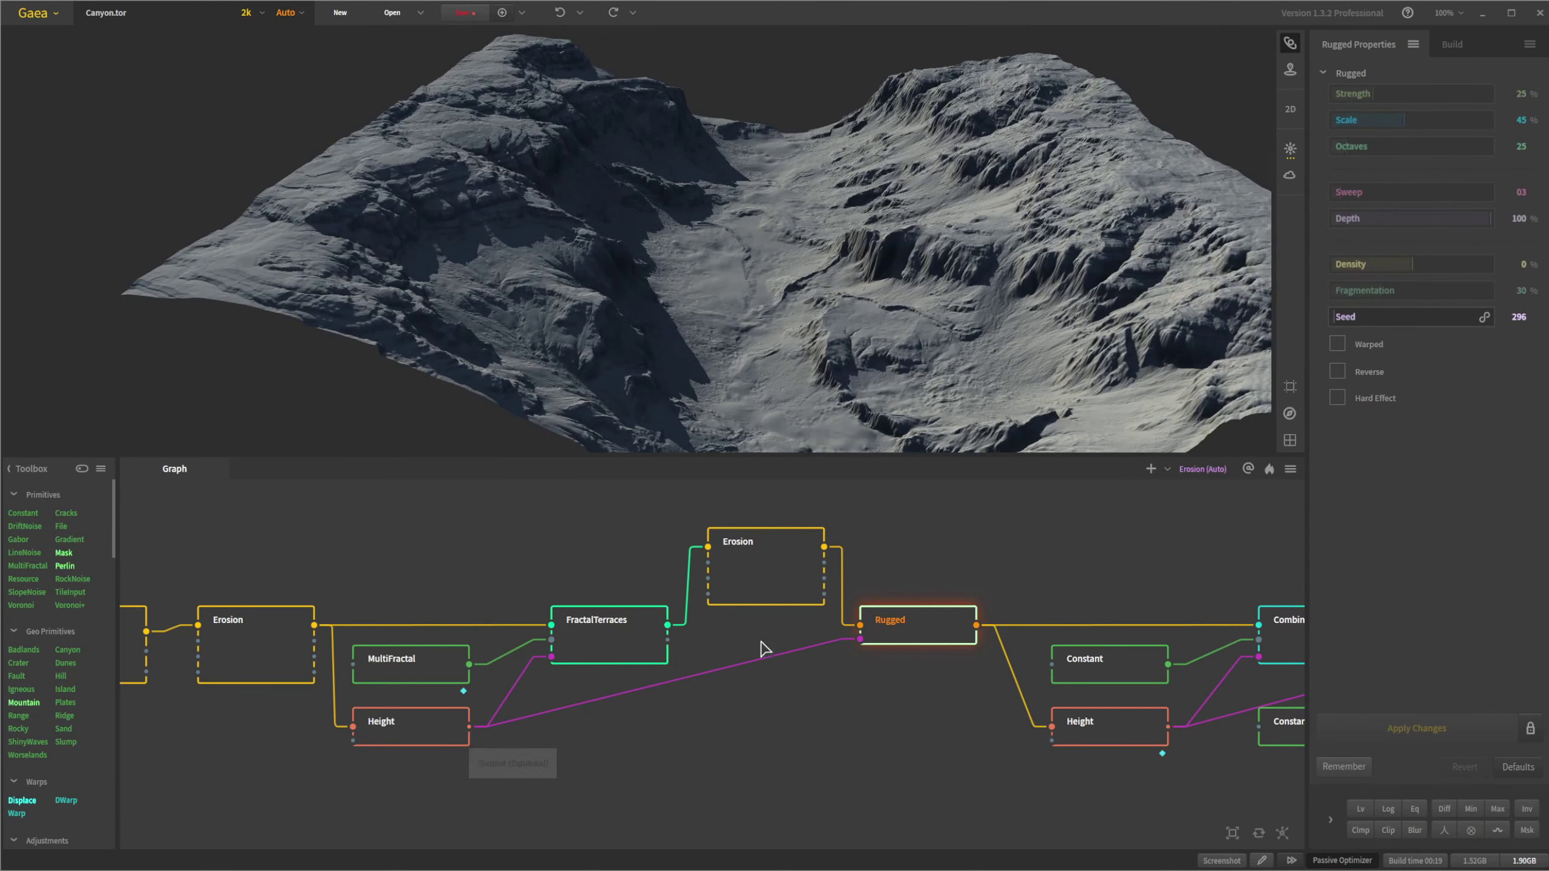
{"action": "left_click", "coordinate": [422, 729]}
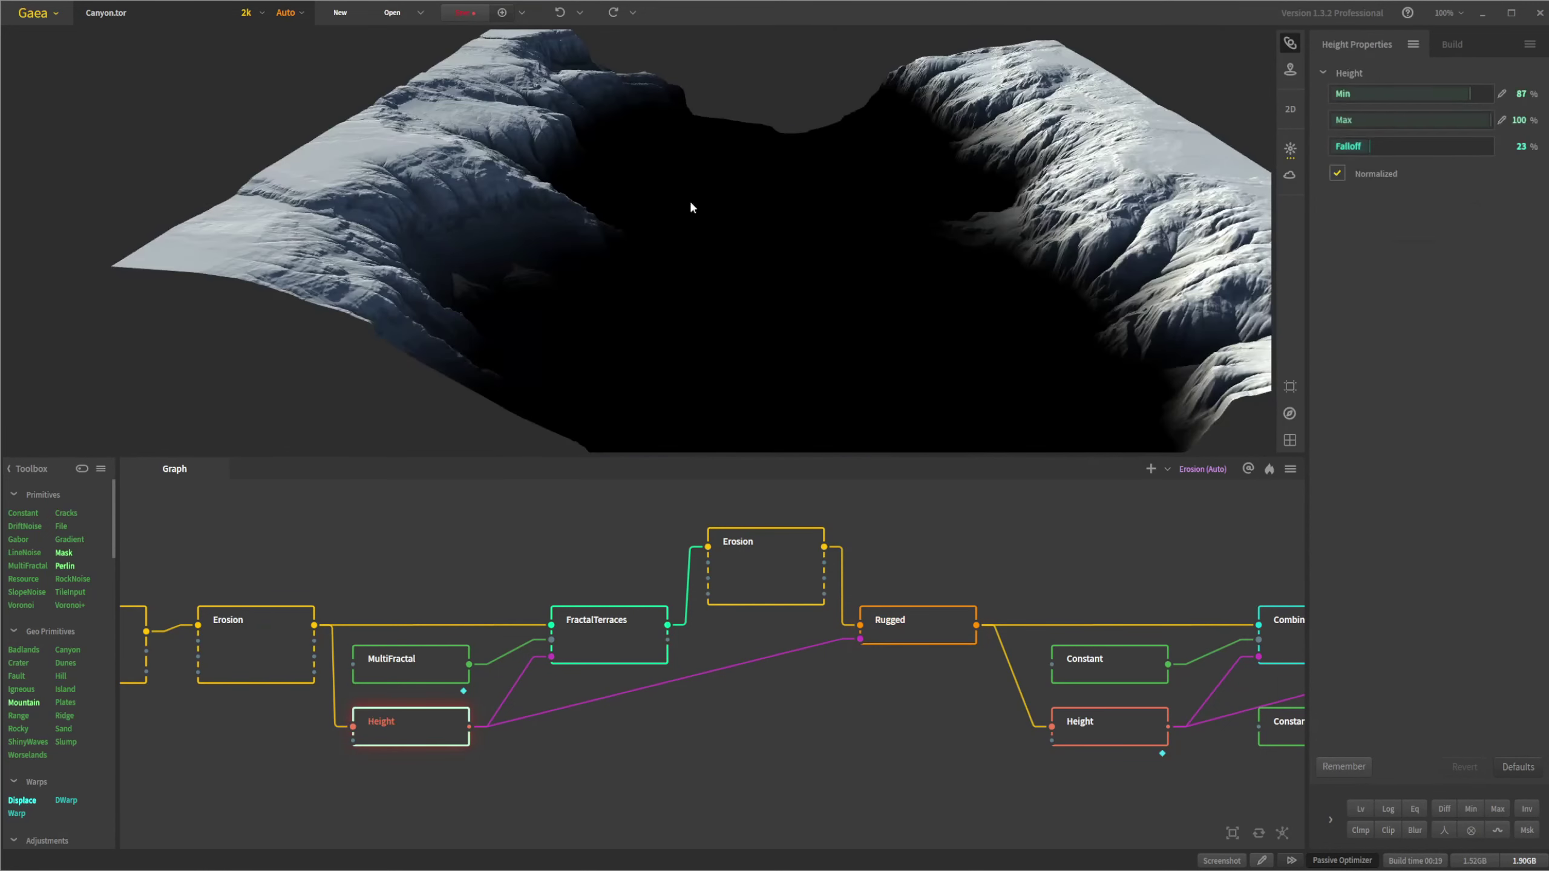
{"action": "left_click", "coordinate": [904, 642]}
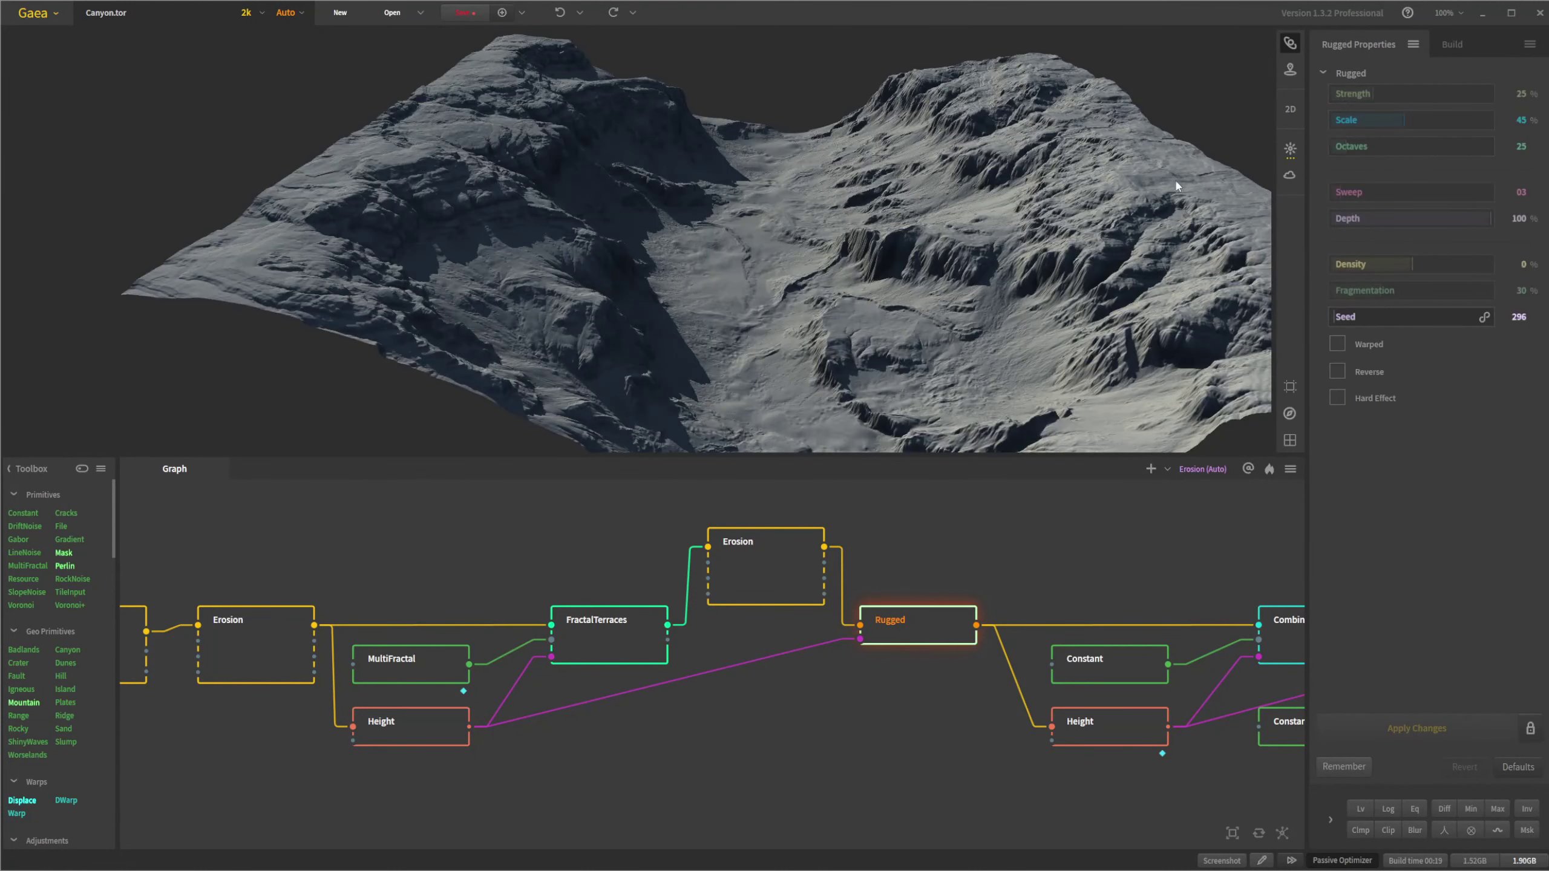
{"action": "middle_click_drag", "start_coordinate": [1000, 723], "coordinate": [616, 736]}
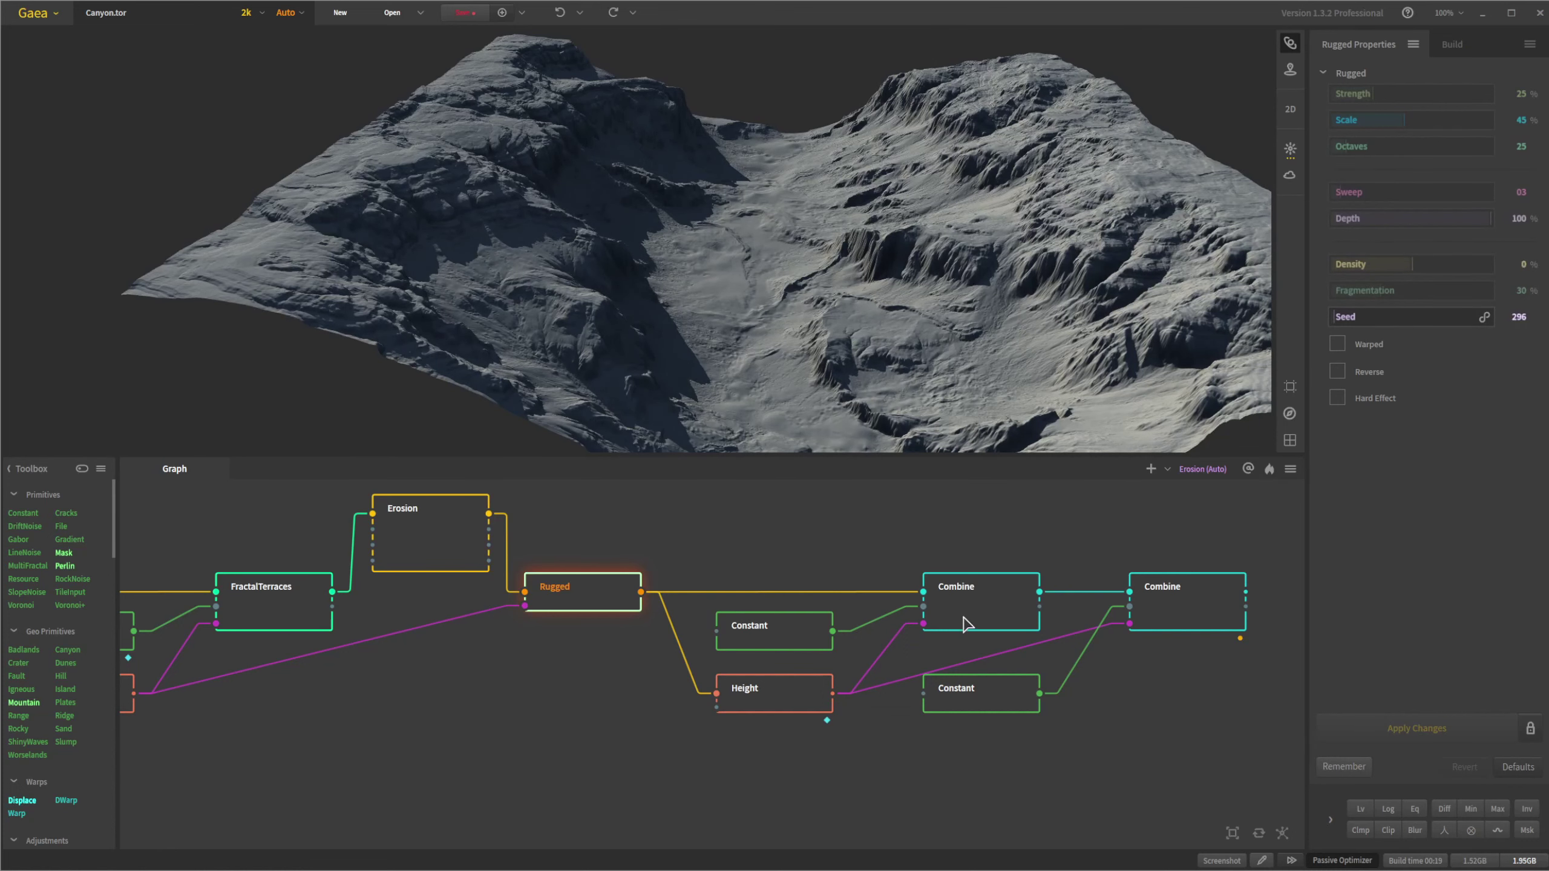
- Preview the upper Constant's flat 87% plane, then the first Combine's subtracted canyon against Rugged
{"action": "left_click", "coordinate": [777, 626]}
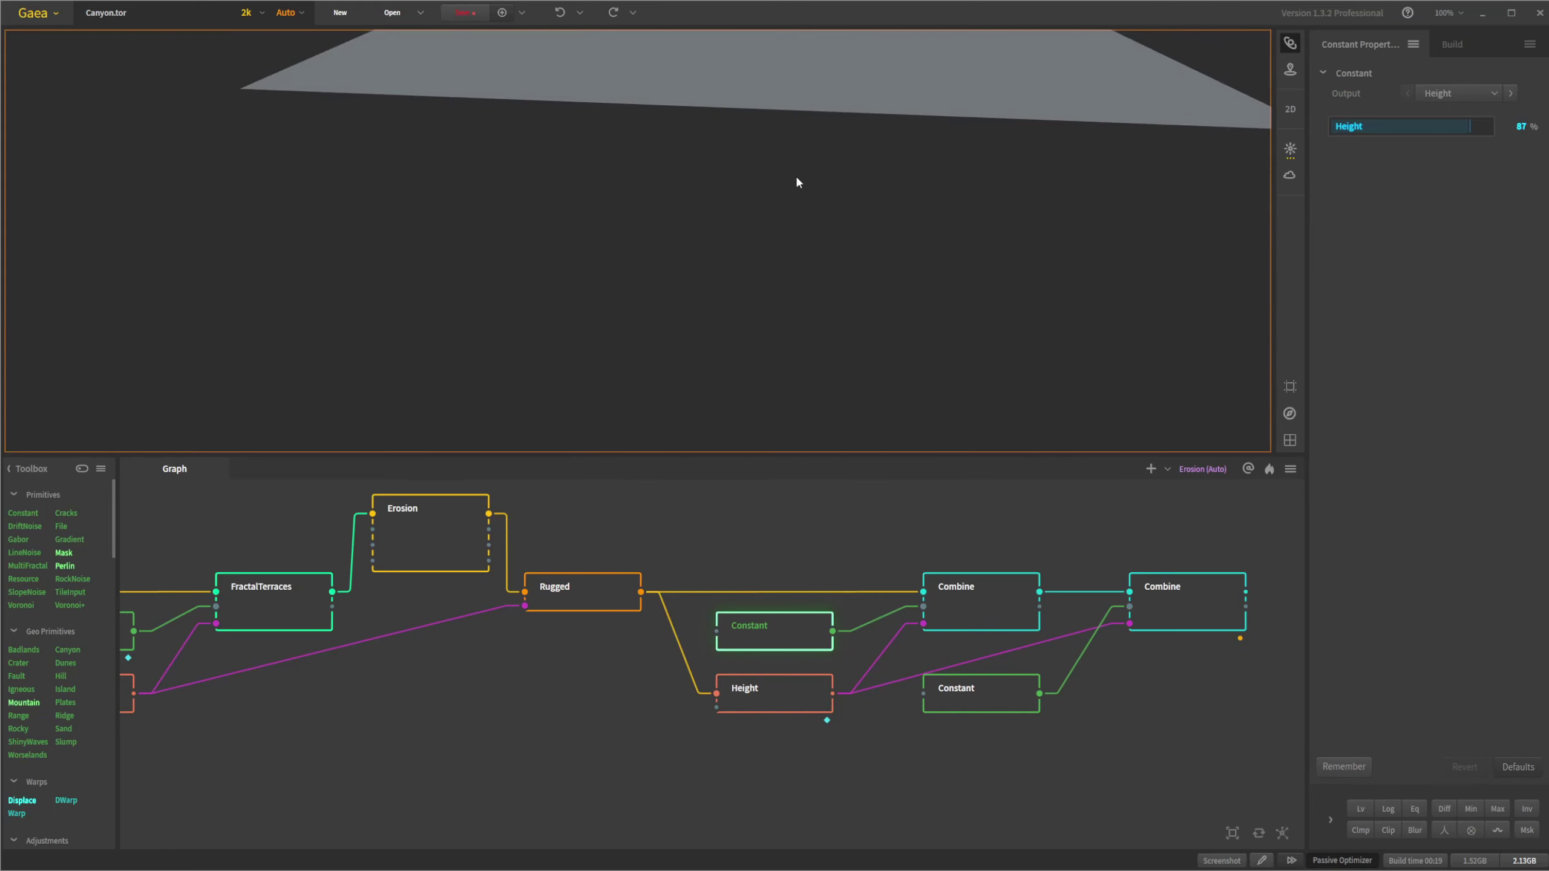
{"action": "left_click_drag", "start_coordinate": [801, 191], "coordinate": [843, 447]}
{"action": "left_click", "coordinate": [978, 597]}
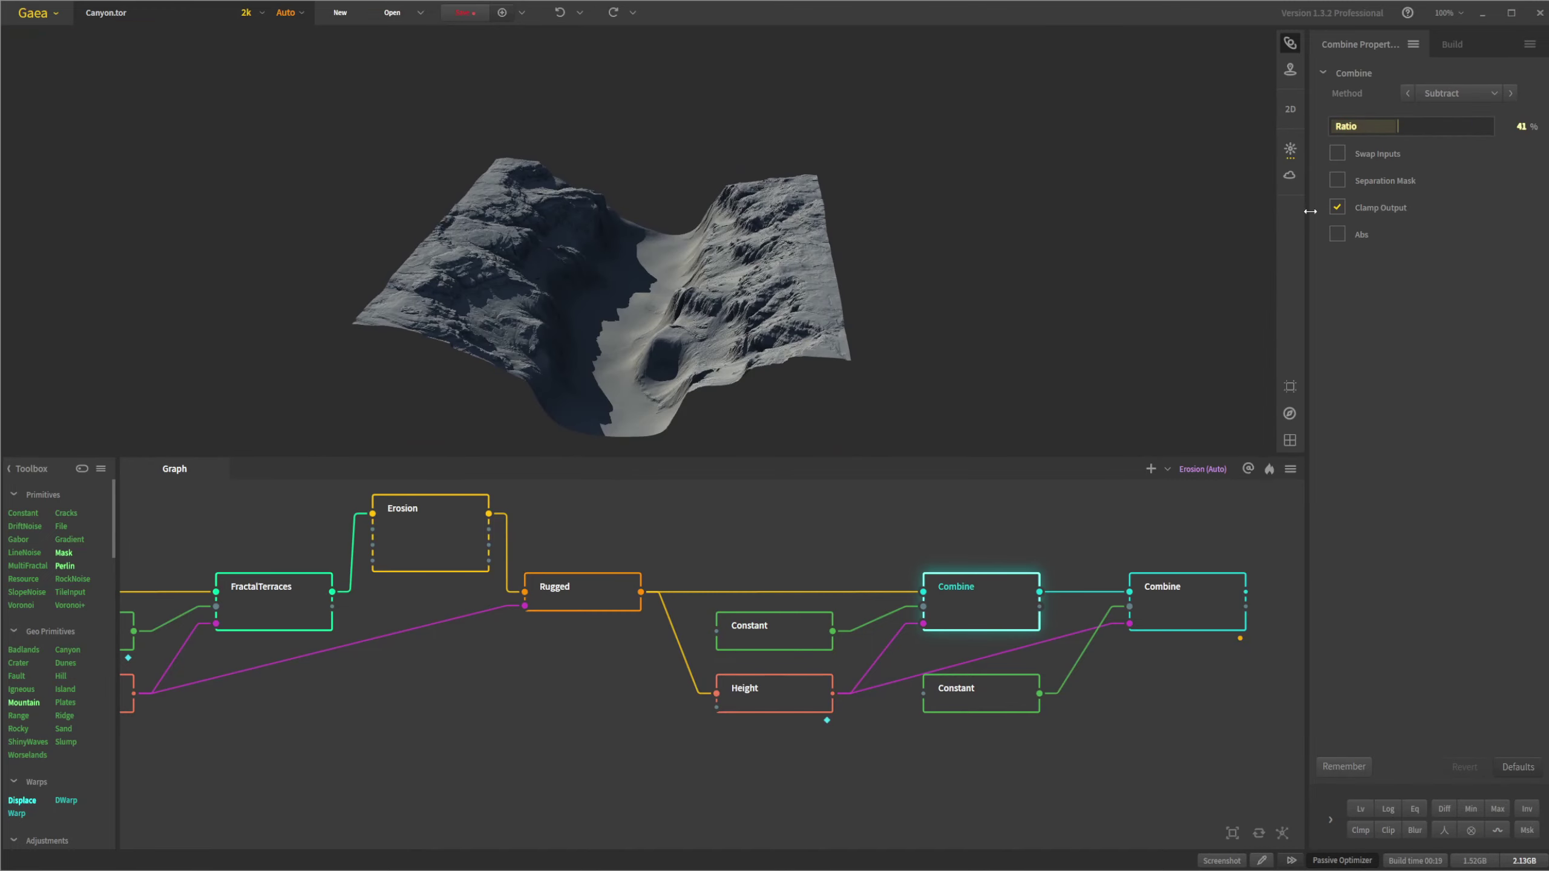
{"action": "scroll", "coordinate": [737, 320], "scroll_direction": "up", "scroll_amount": 5}
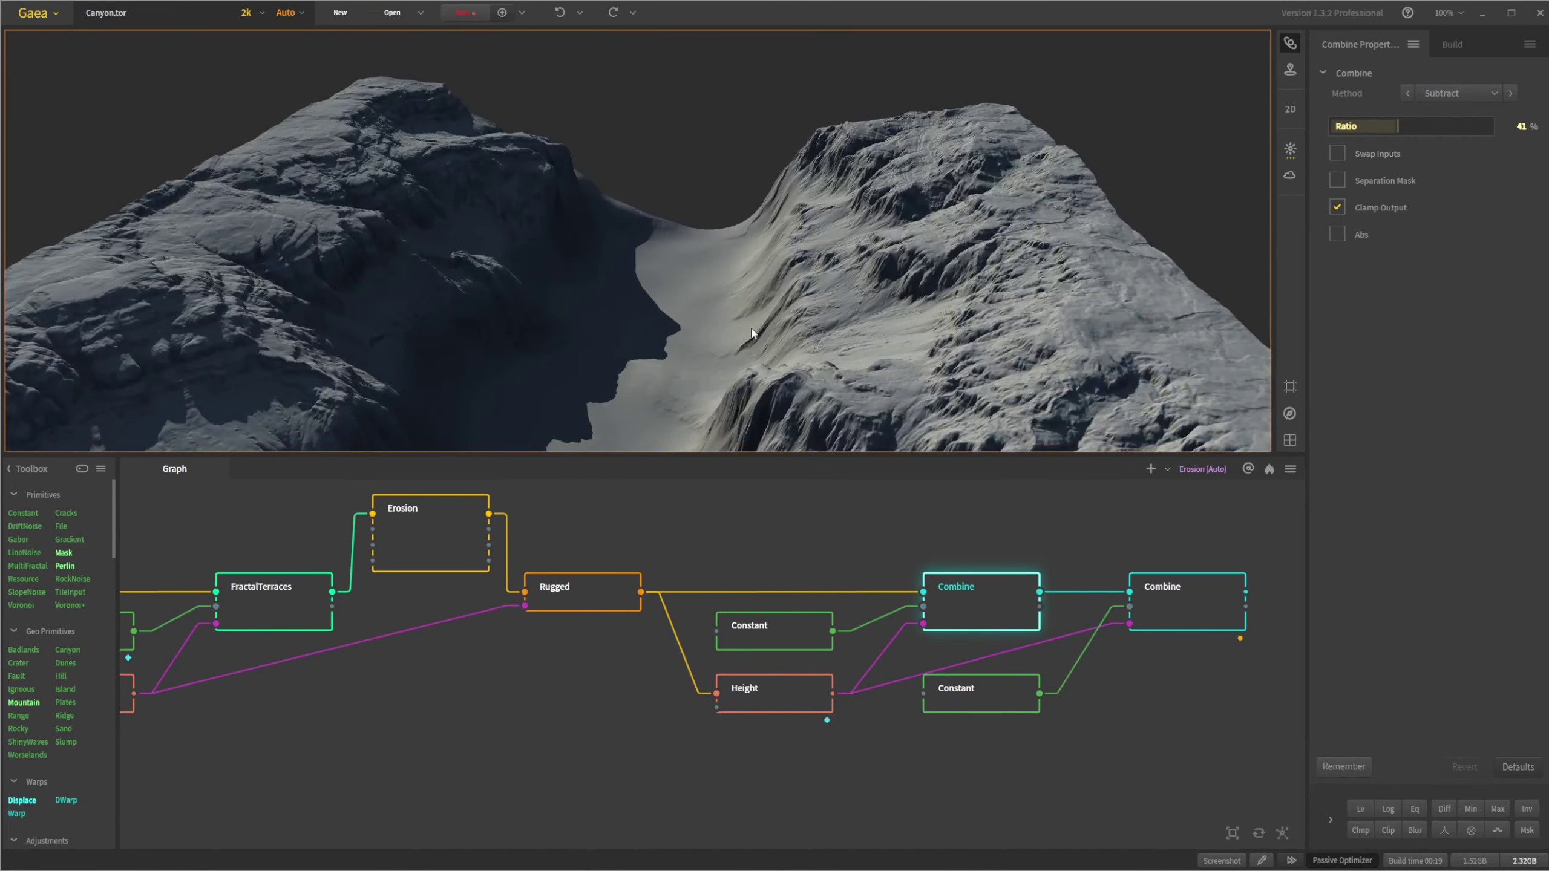
{"action": "scroll", "coordinate": [753, 333], "scroll_direction": "down", "scroll_amount": 5}
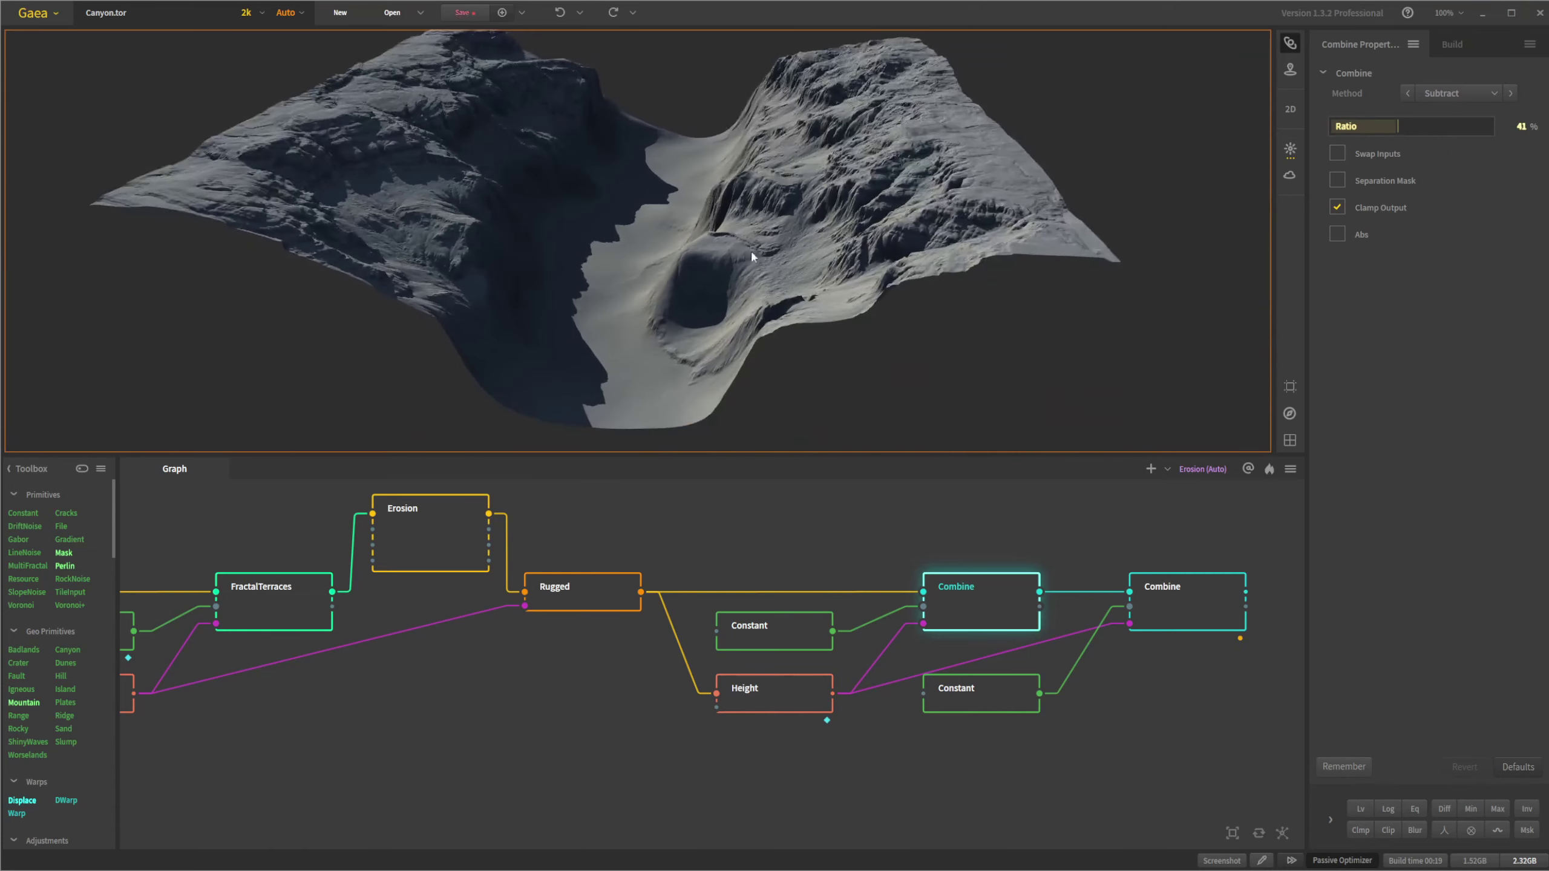
{"action": "left_click", "coordinate": [622, 590]}
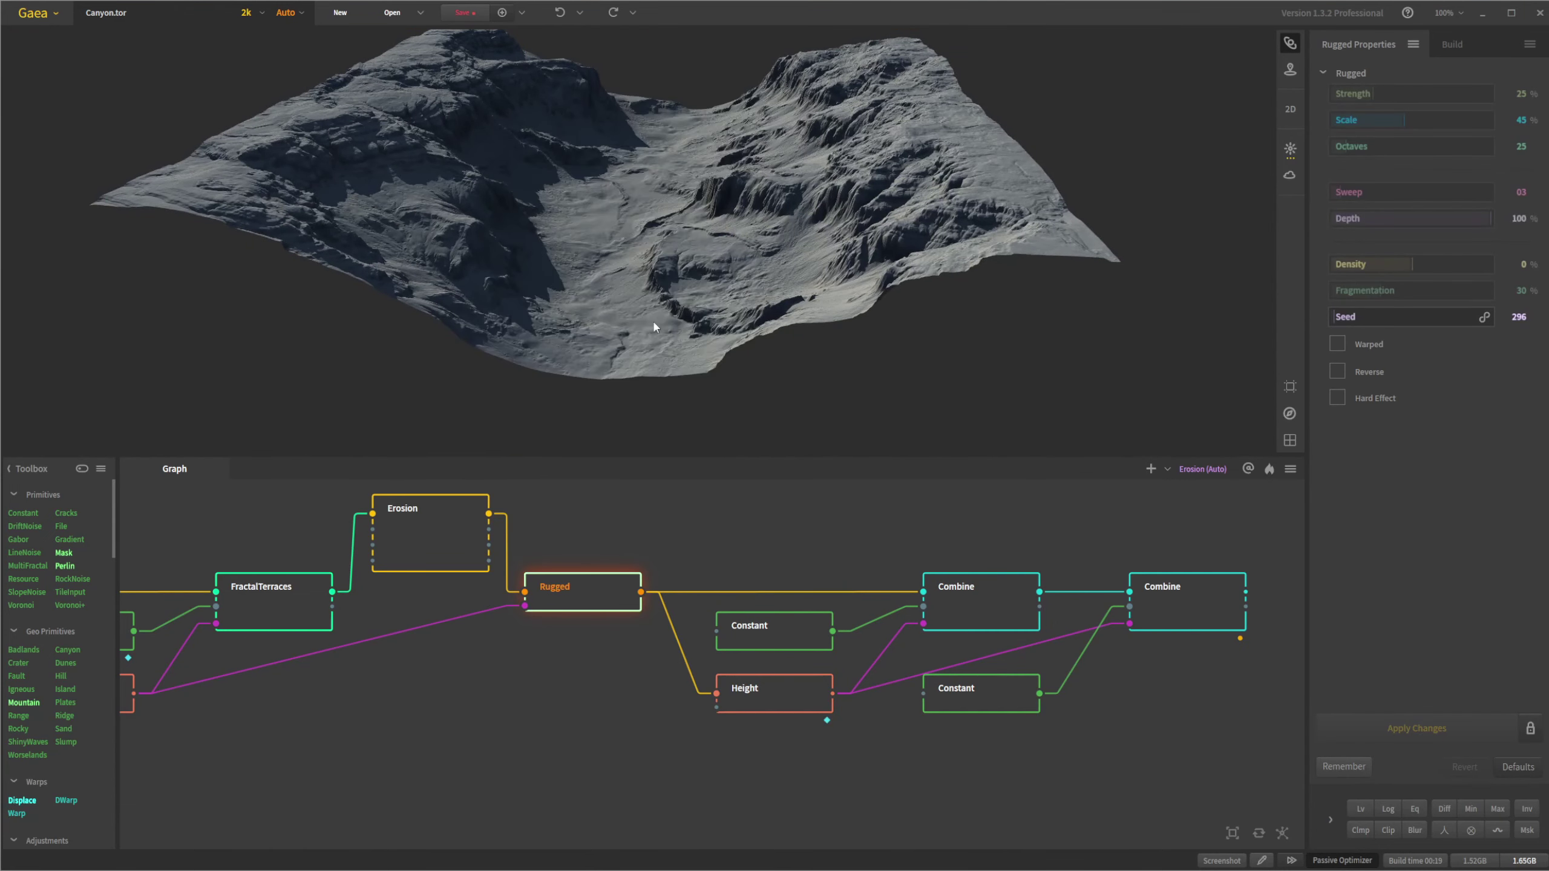
{"action": "left_click", "coordinate": [1003, 607]}
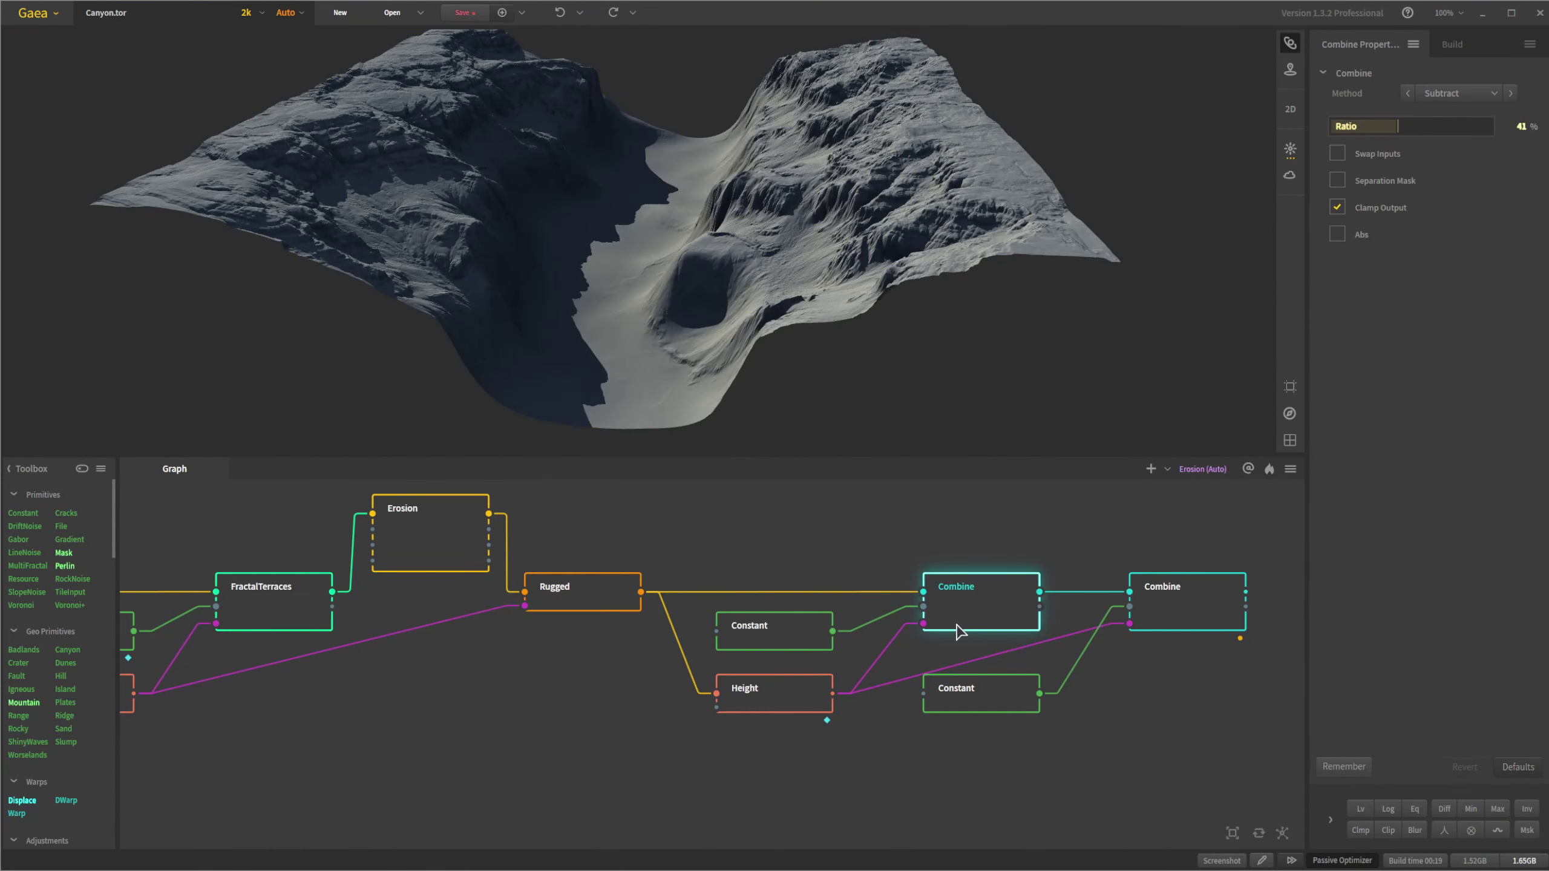
- Compare the Height node, lower Constant floor and final Combine against the first Combine and Rugged
{"action": "left_click", "coordinate": [819, 686]}
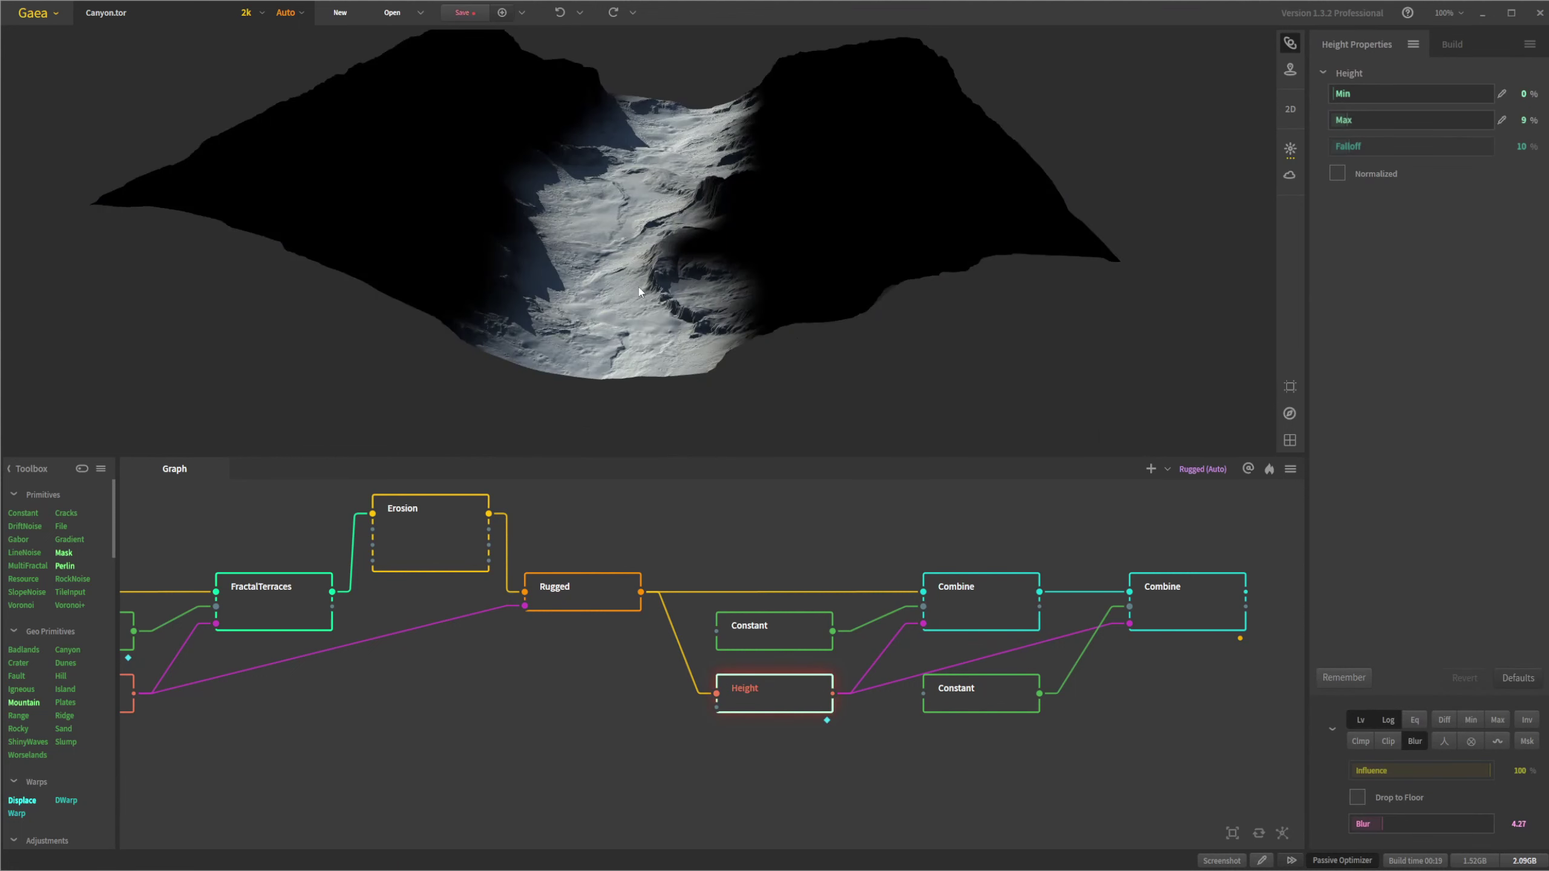
{"action": "left_click", "coordinate": [1170, 608]}
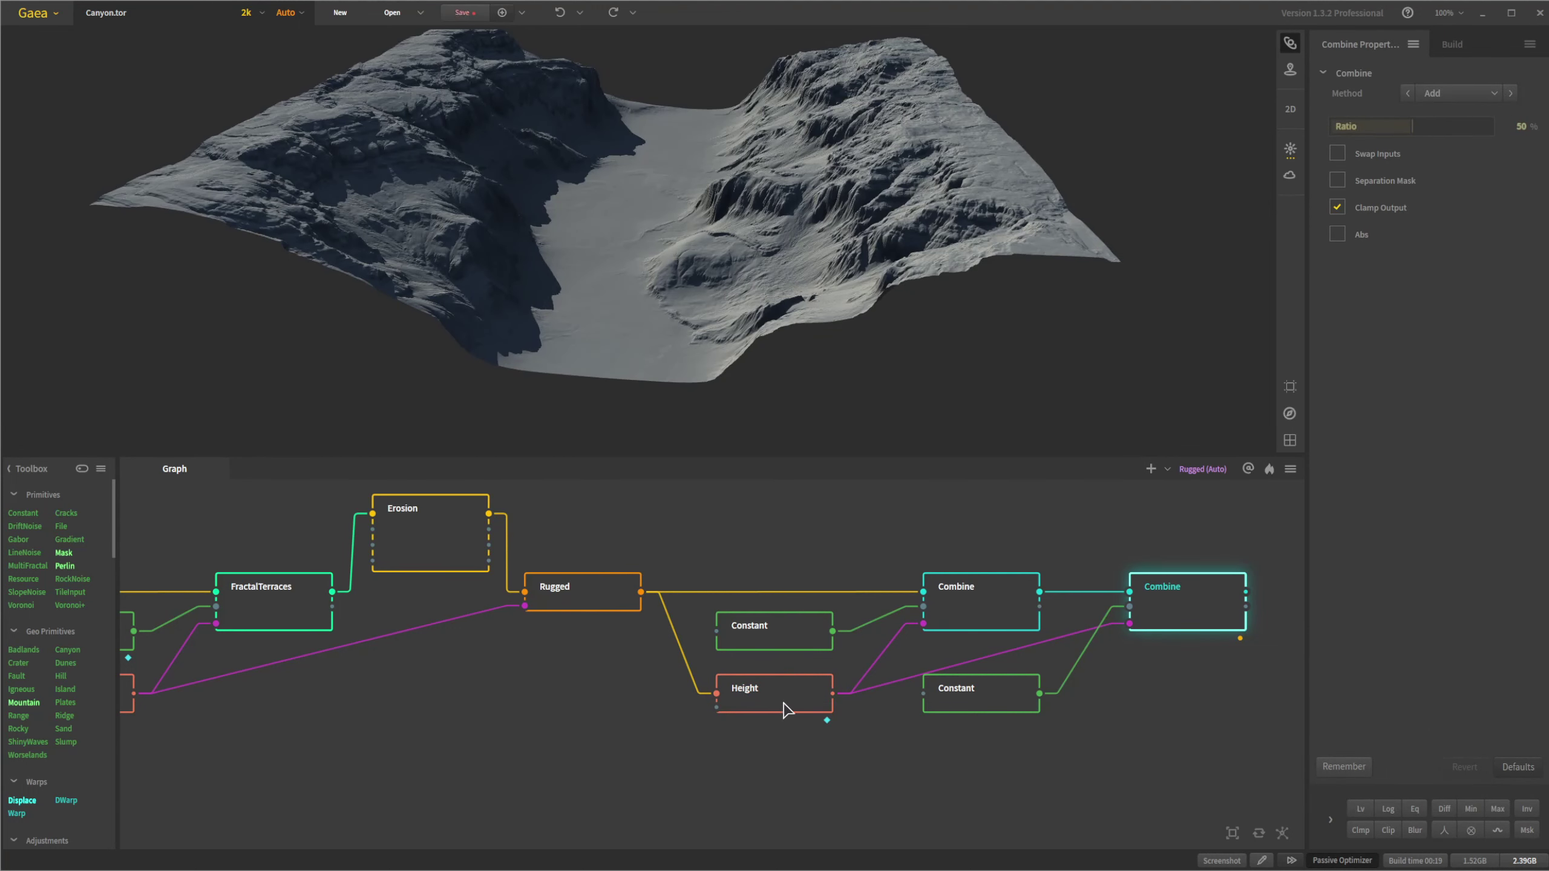
{"action": "left_click", "coordinate": [985, 695]}
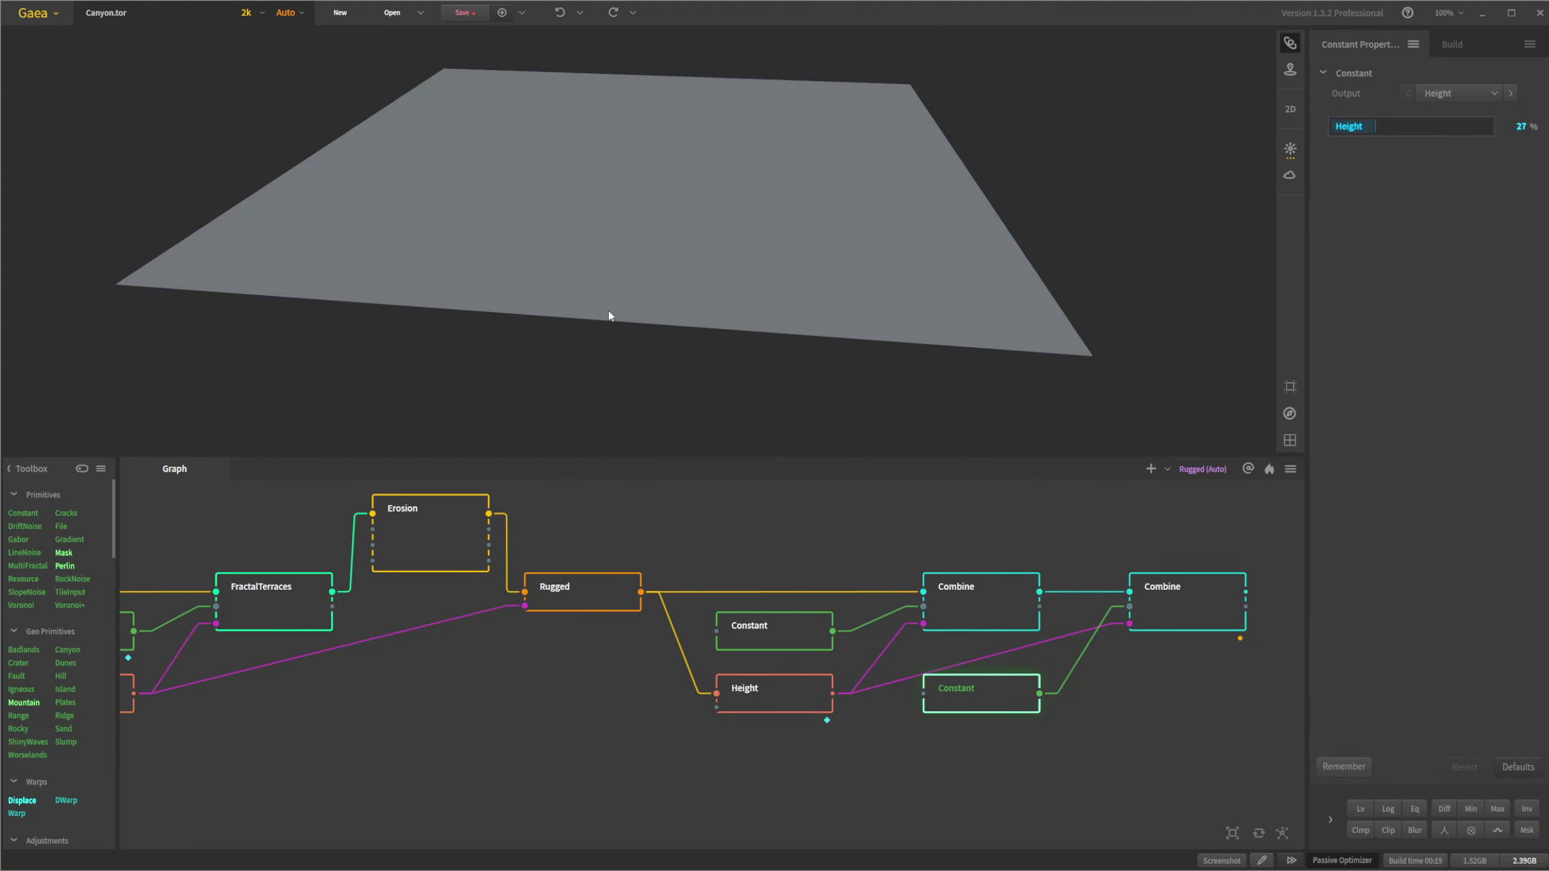
{"action": "left_click", "coordinate": [1200, 607]}
{"action": "left_click", "coordinate": [955, 602]}
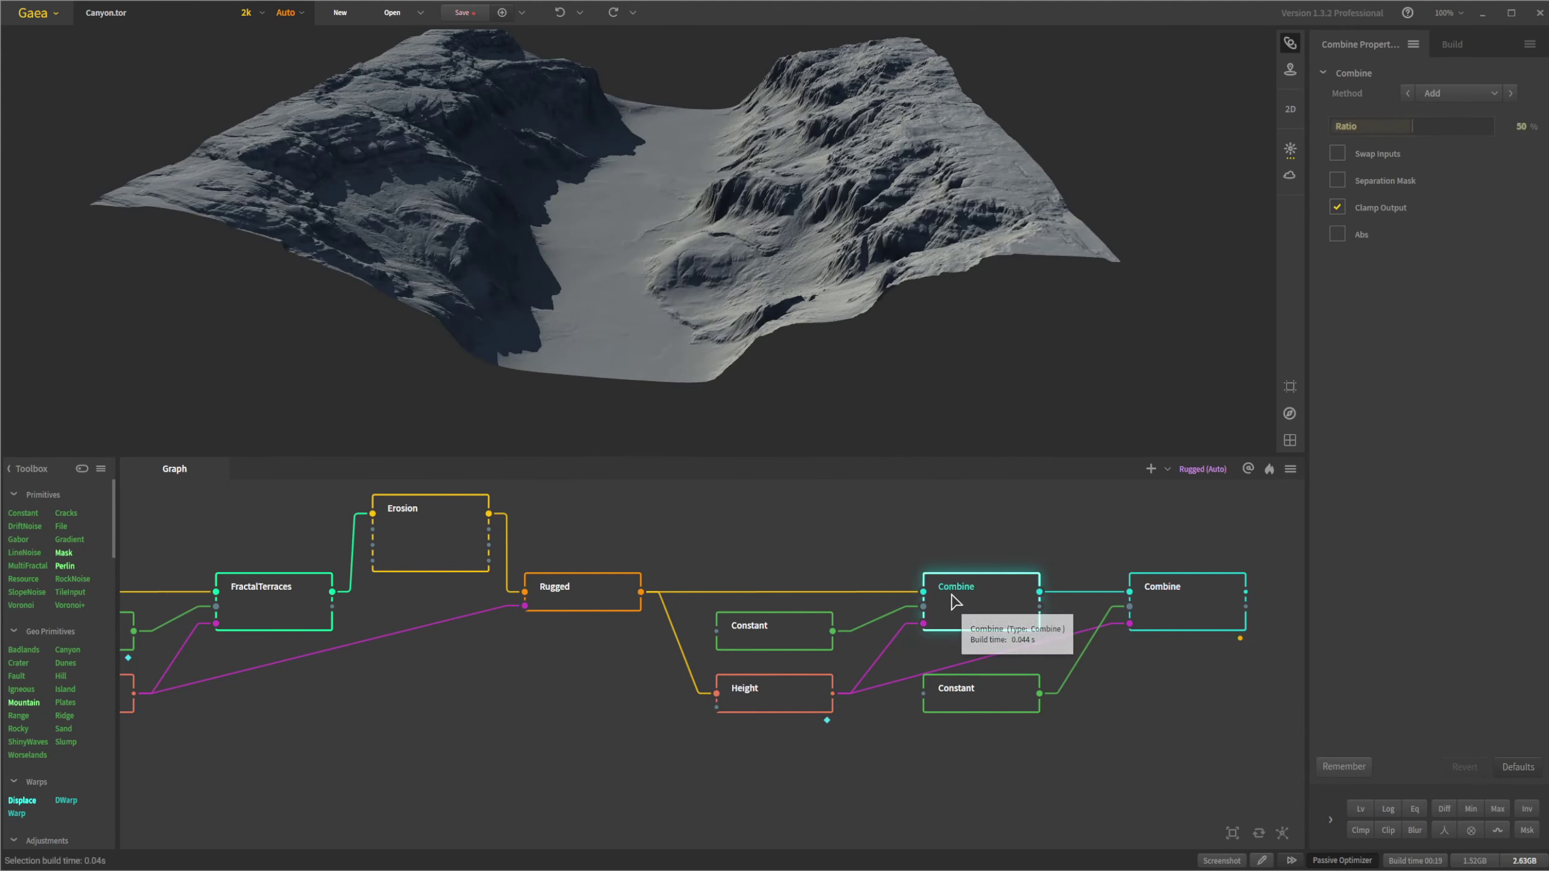
{"action": "left_click", "coordinate": [596, 601]}
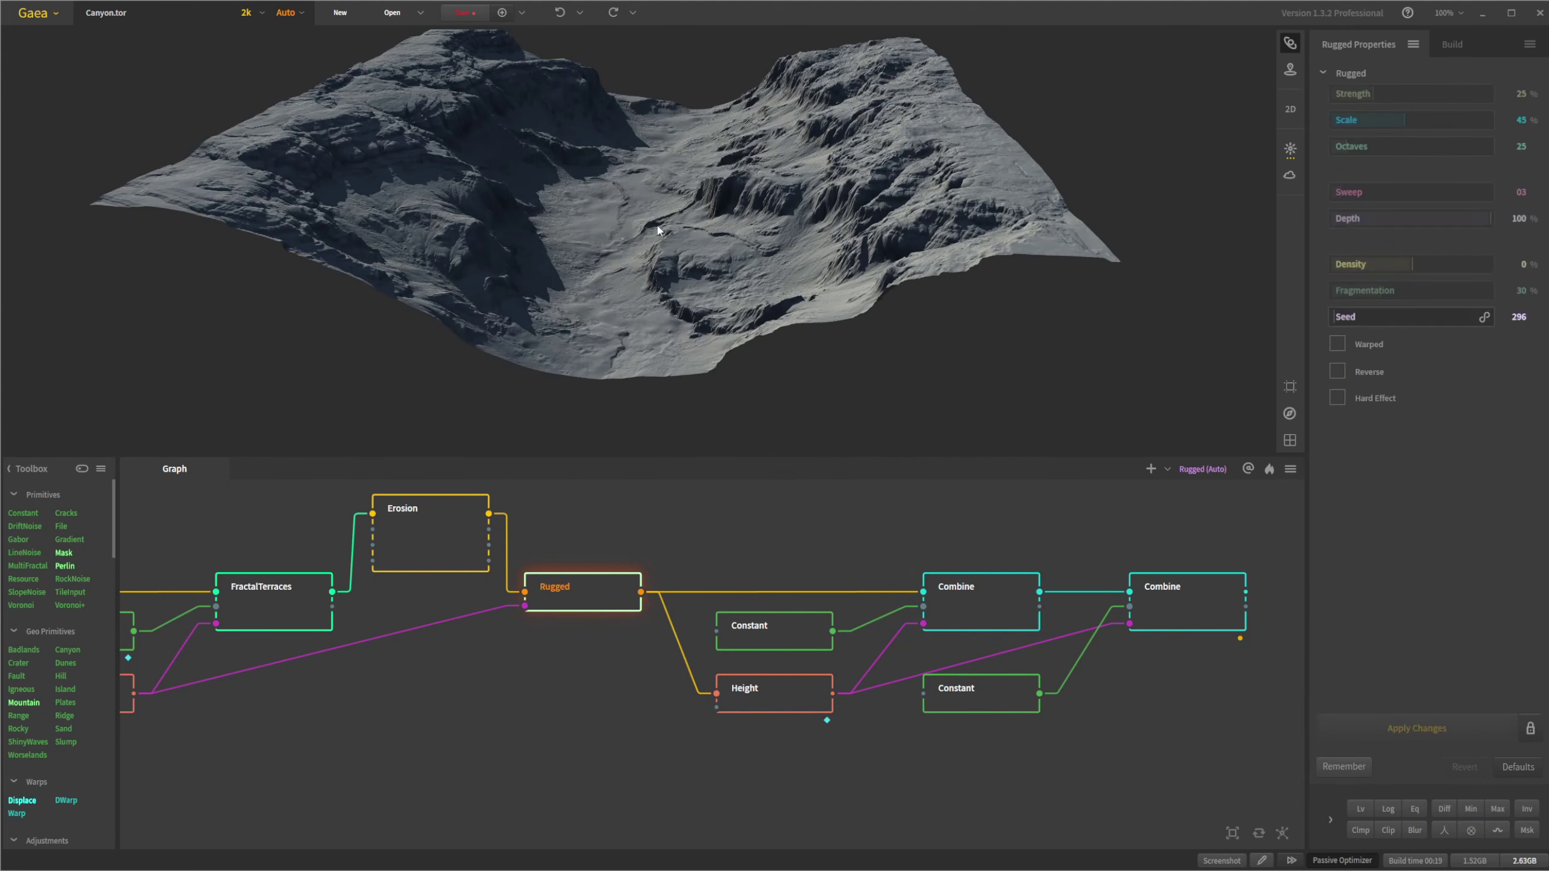
- Settle on the final Combine's flat-floored canyon, adding inputs at a 50% ratio
{"action": "left_click", "coordinate": [1214, 601]}
{"action": "left_click", "coordinate": [571, 586]}
{"action": "left_click", "coordinate": [1142, 597]}
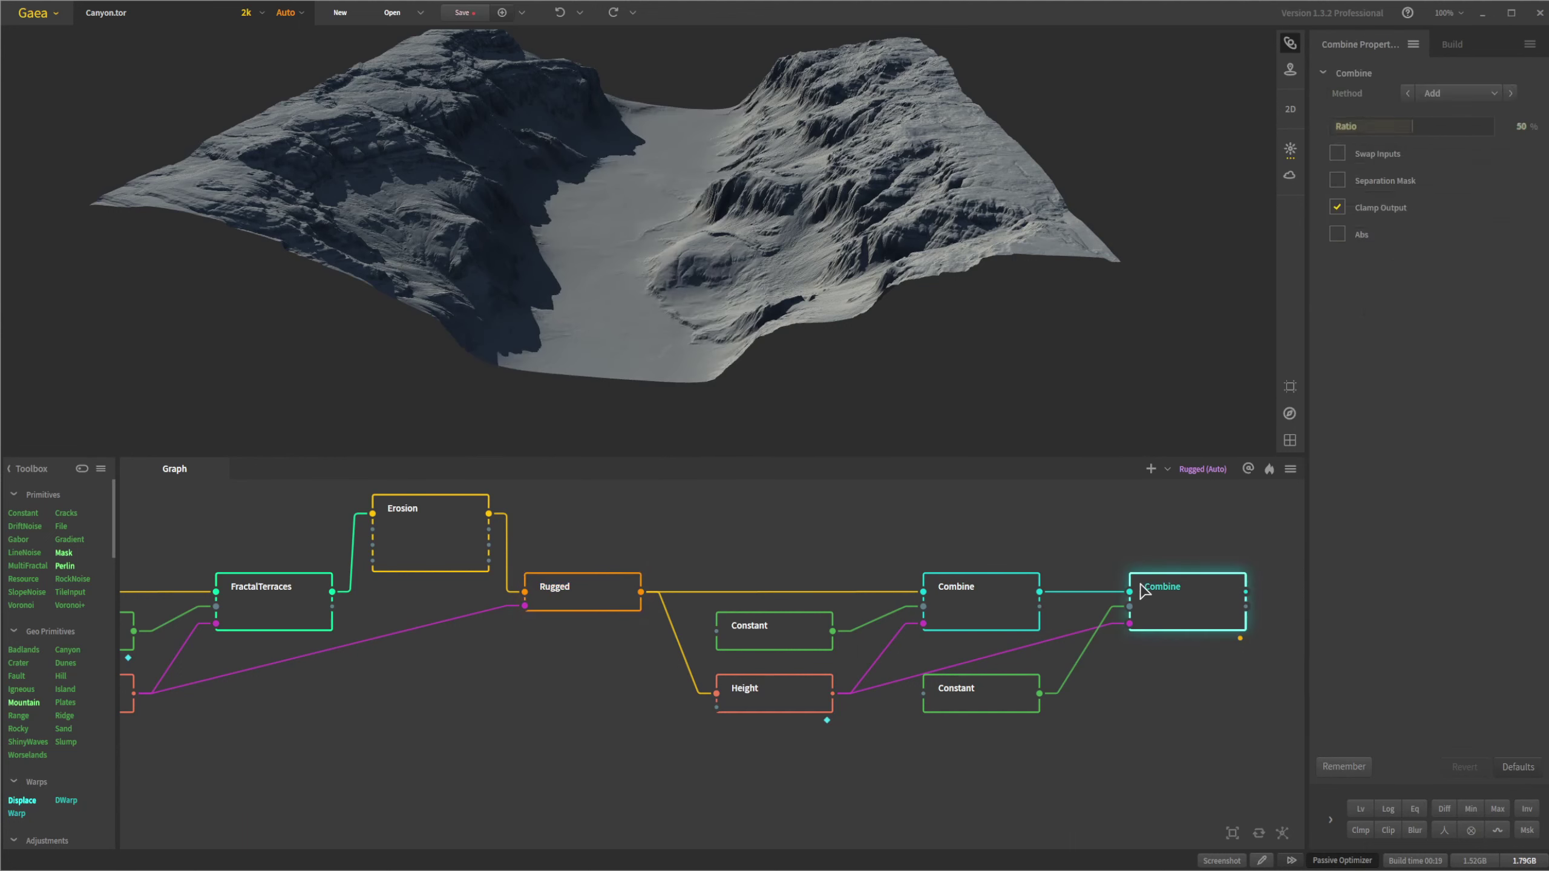
{"action": "left_click", "coordinate": [990, 609]}
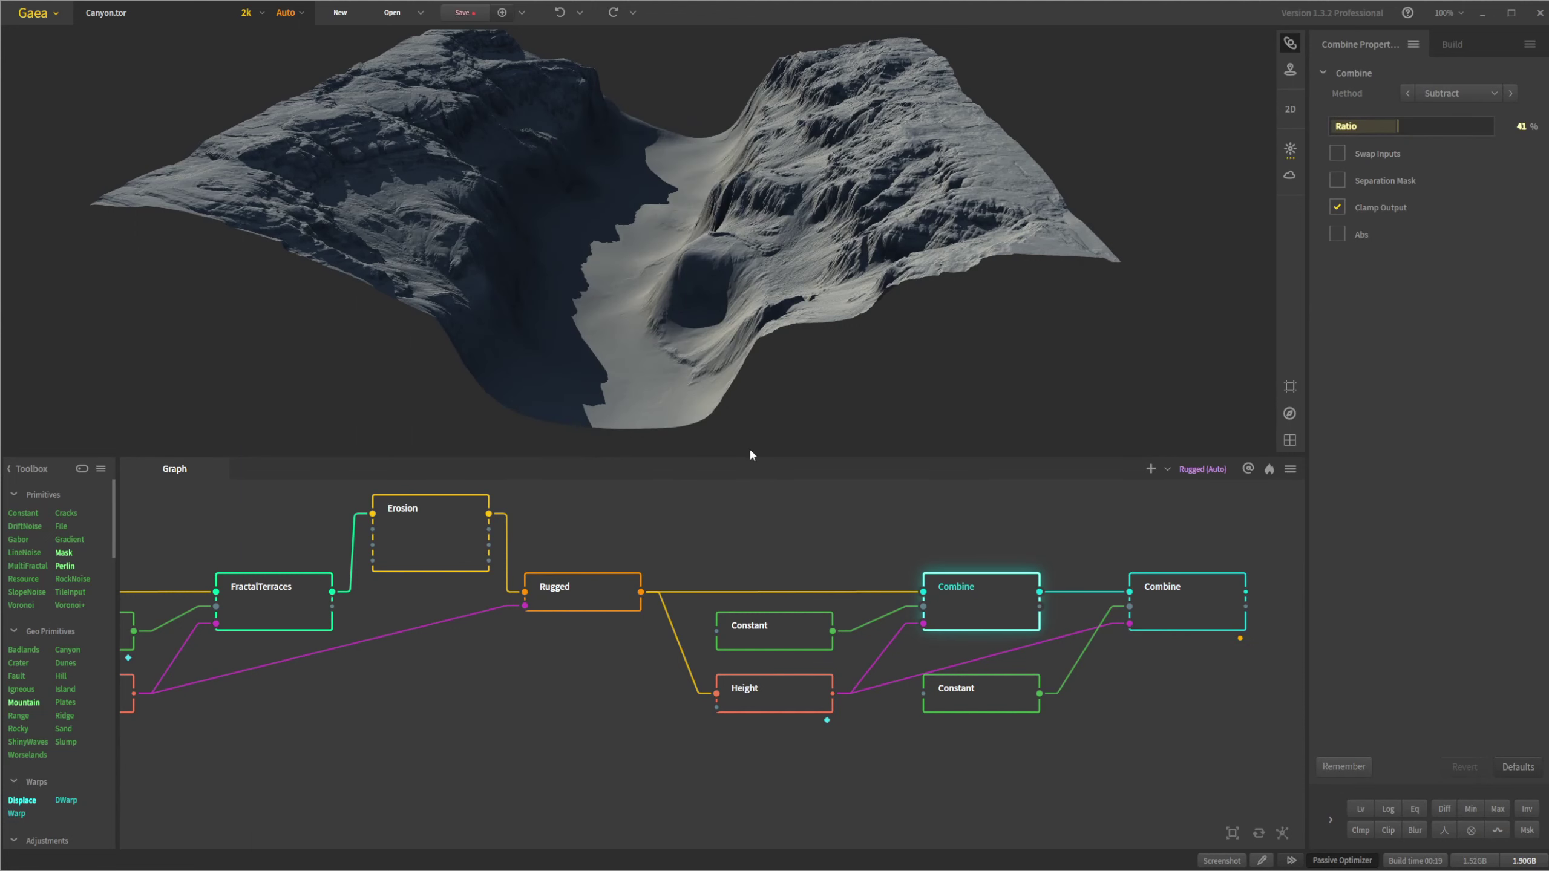
{"action": "left_click", "coordinate": [1207, 612]}
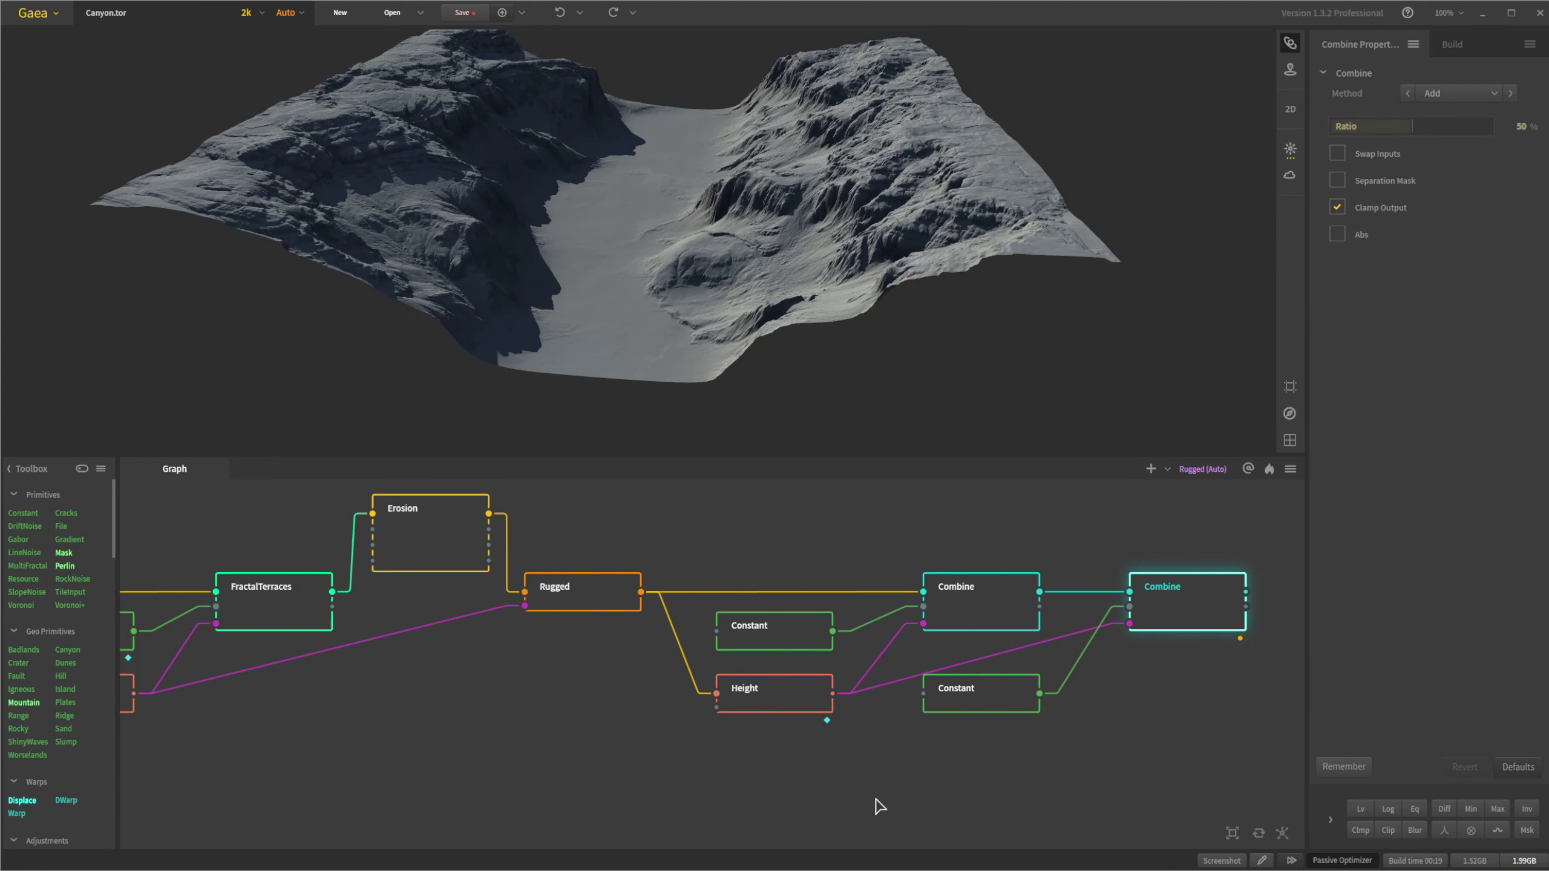
{"action": "mouse_move", "coordinate": [717, 869]}
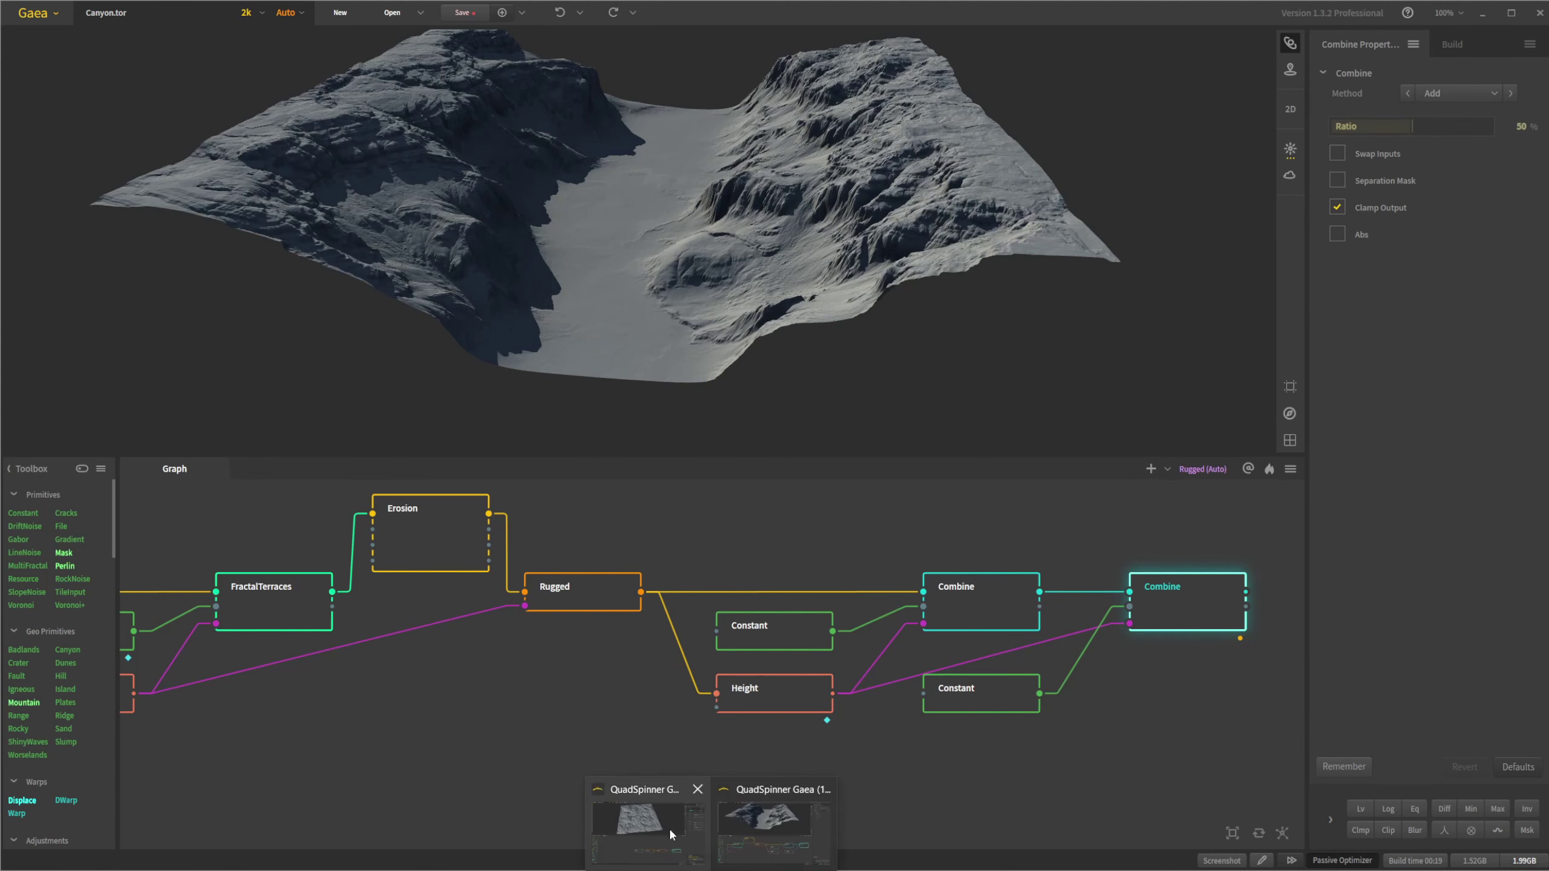
{"action": "left_click", "coordinate": [668, 828]}
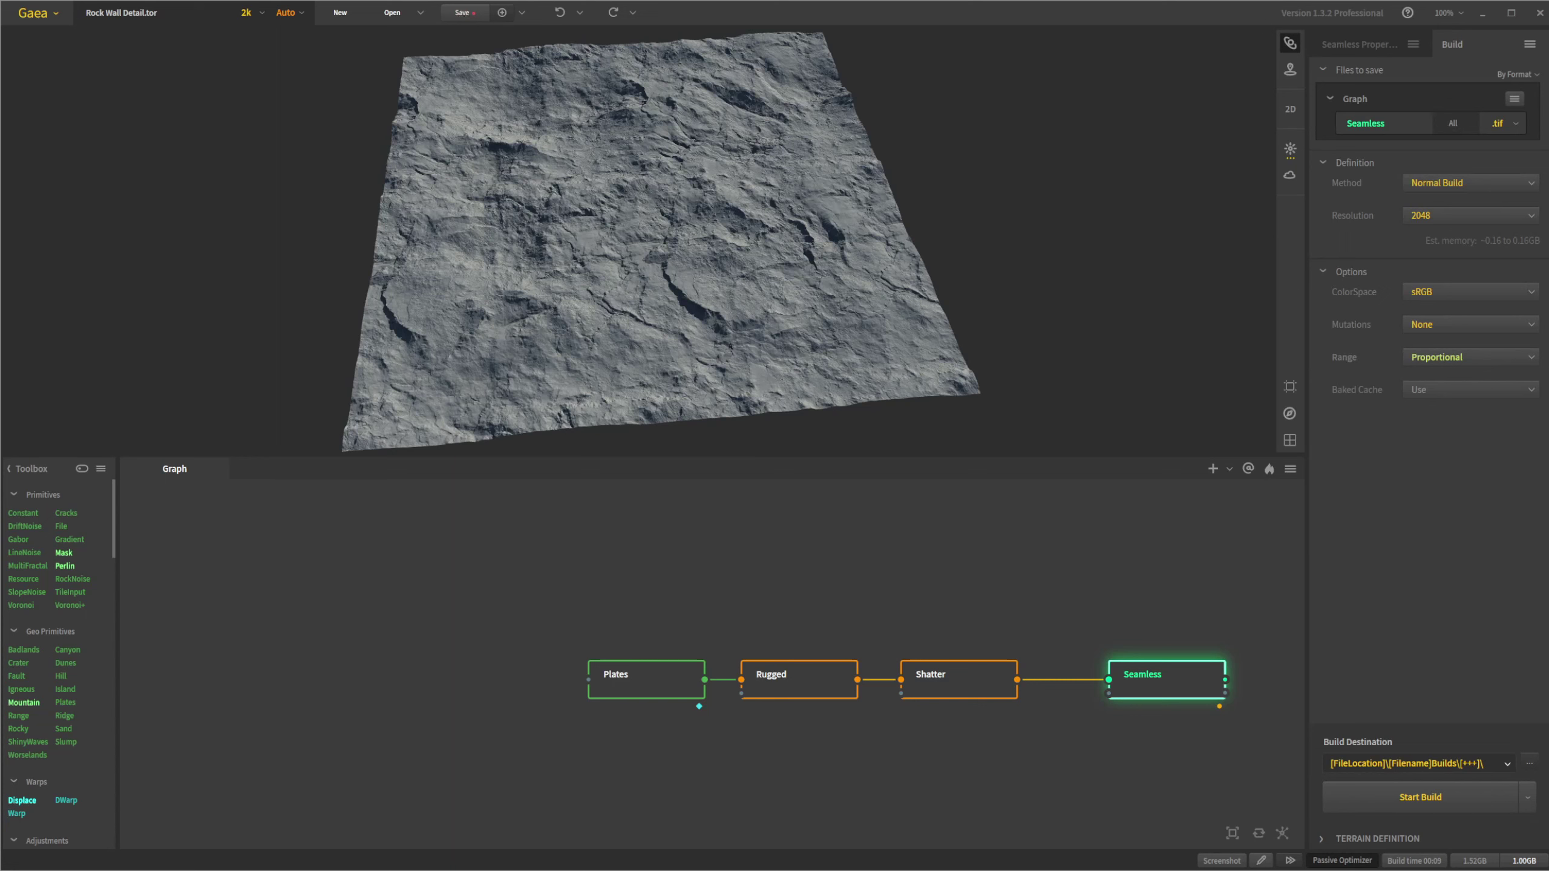
- Zoom and orbit the canyon to a low side view, then switch to Rock Wall Detail.tor
{"action": "mouse_move", "coordinate": [710, 869]}
{"action": "left_click", "coordinate": [773, 821]}
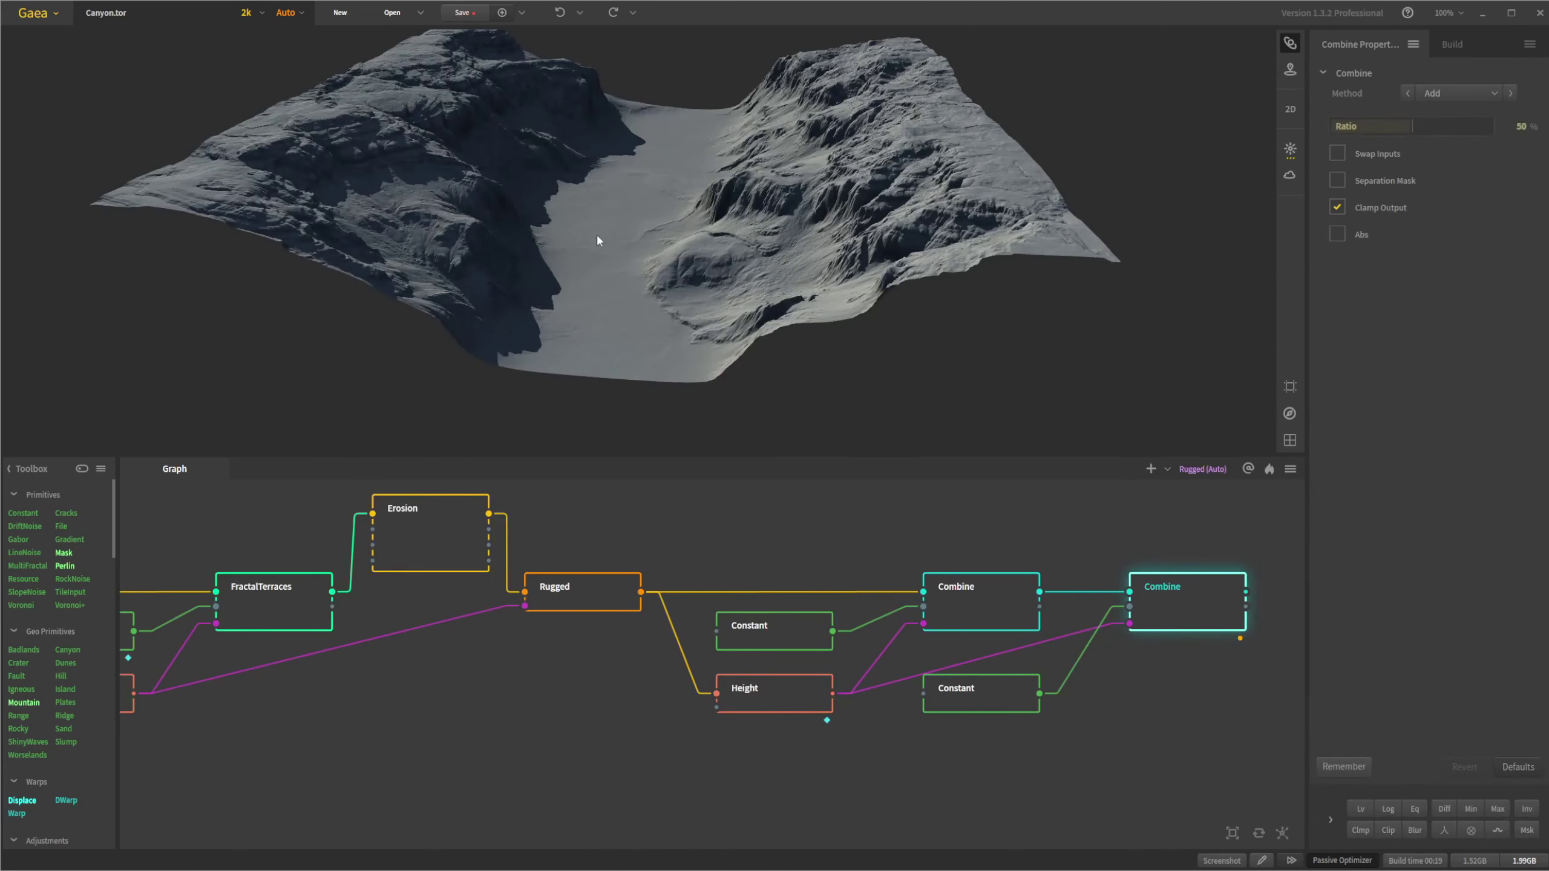
{"action": "scroll", "coordinate": [634, 242], "scroll_direction": "down", "scroll_amount": 3}
{"action": "scroll", "coordinate": [634, 242], "scroll_direction": "up", "scroll_amount": 10}
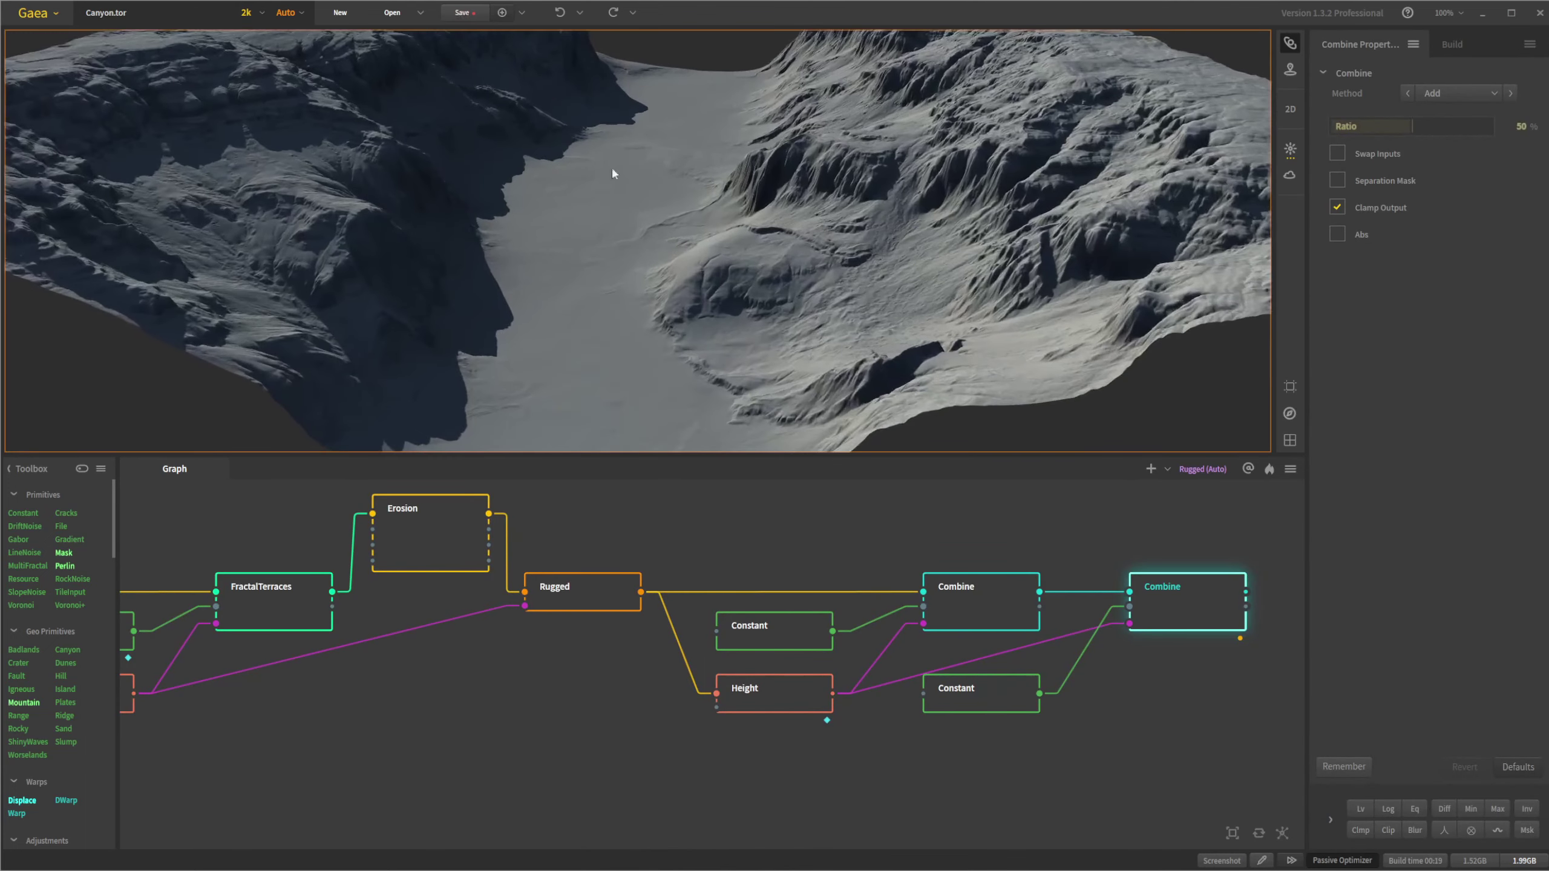
{"action": "left_click_drag", "start_coordinate": [774, 161], "coordinate": [681, 249]}
{"action": "scroll", "coordinate": [776, 103], "scroll_direction": "up", "scroll_amount": 3}
{"action": "left_click_drag", "start_coordinate": [774, 156], "coordinate": [766, 152]}
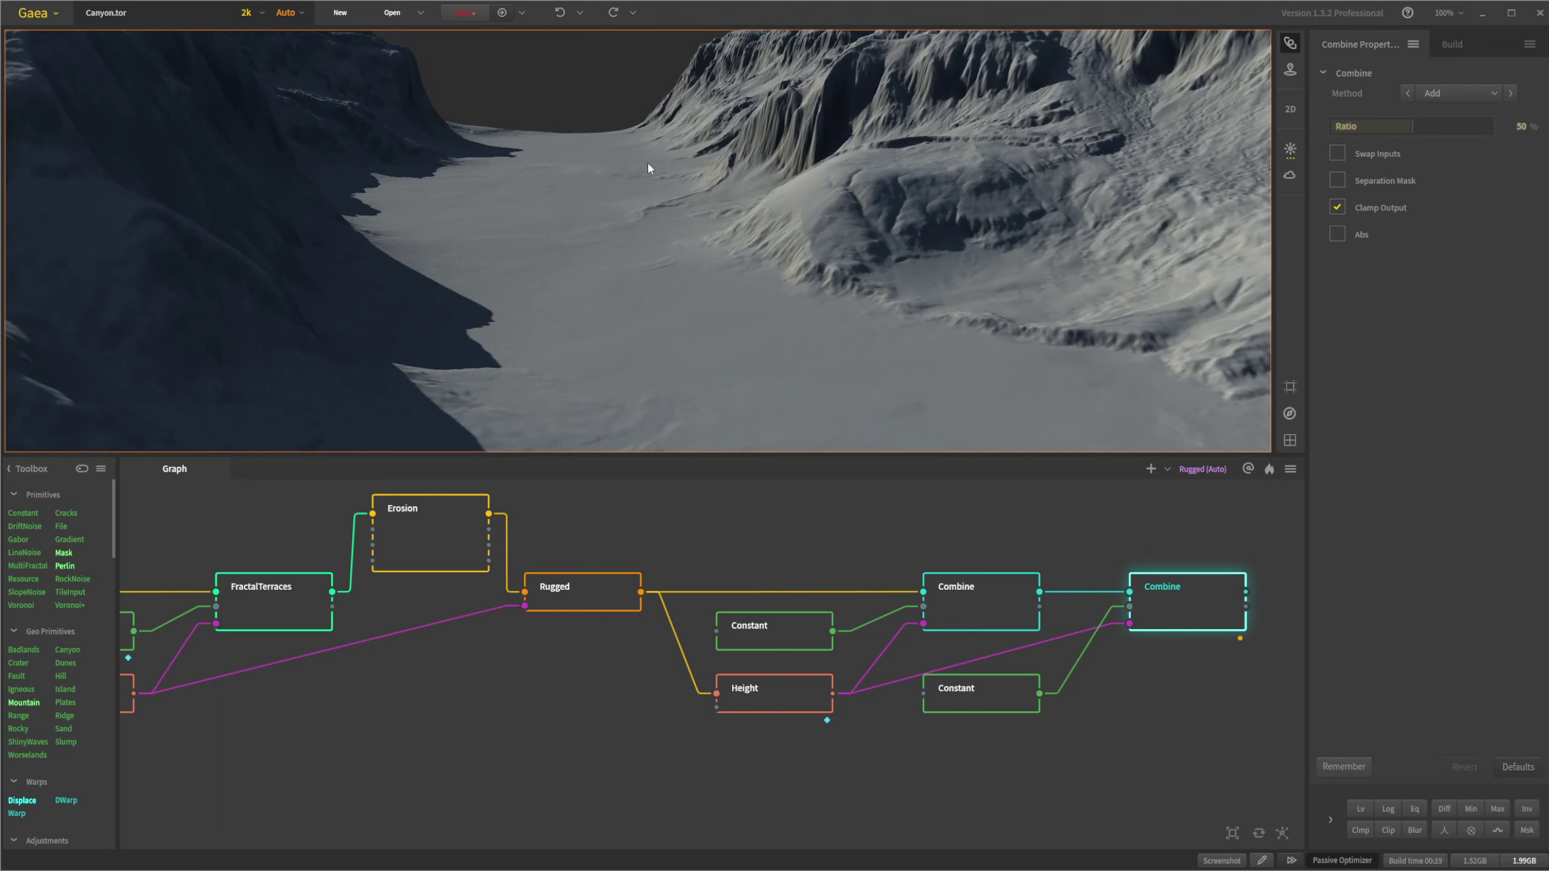
{"action": "left_click_drag", "start_coordinate": [779, 198], "coordinate": [618, 231]}
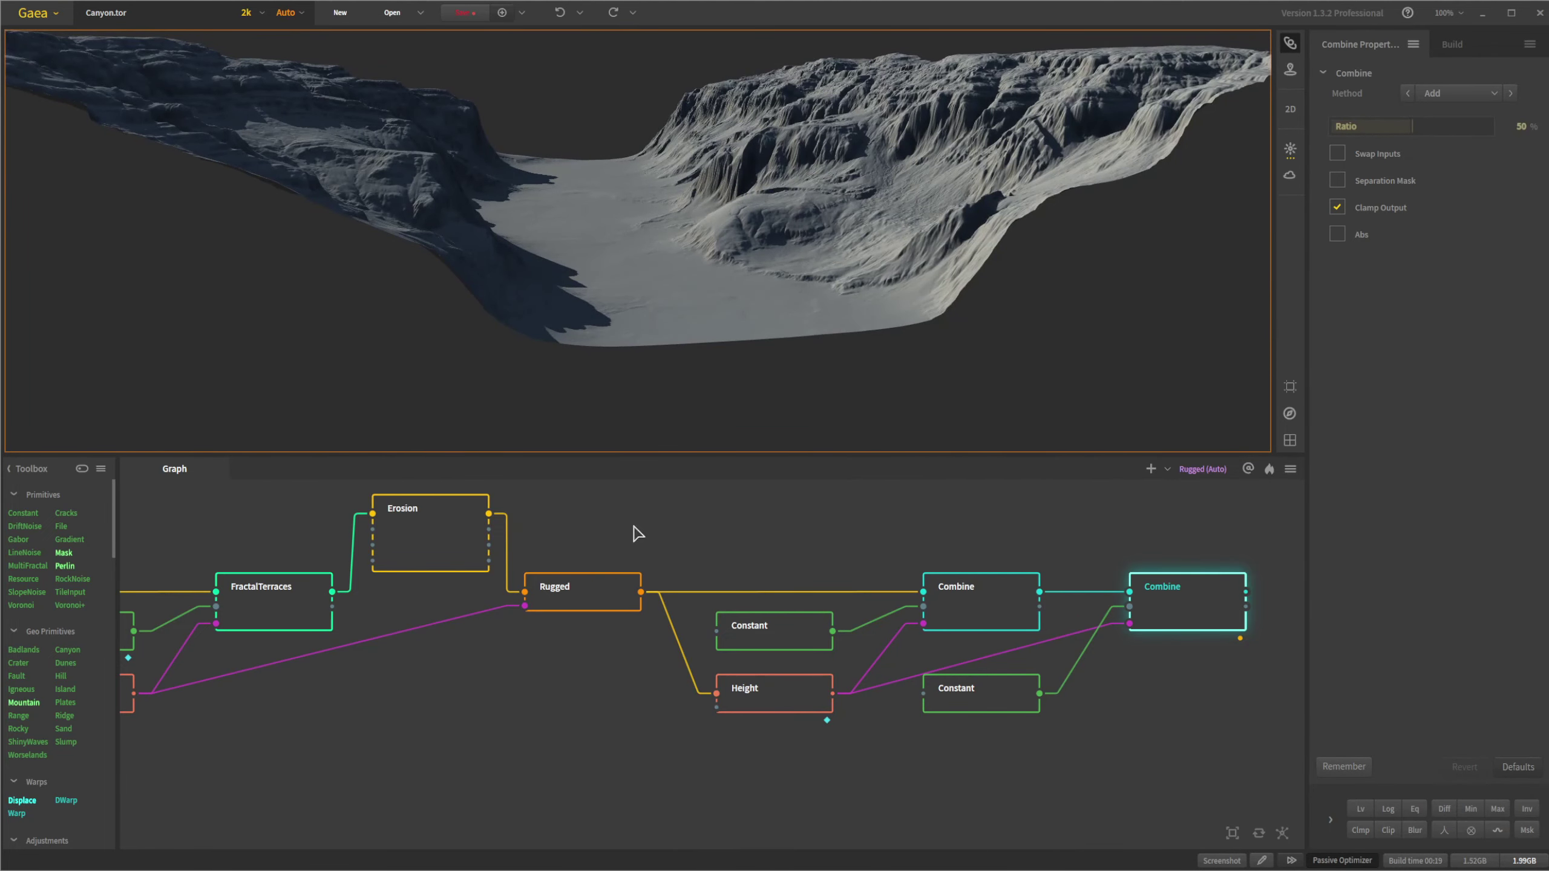
{"action": "left_click", "coordinate": [648, 811]}
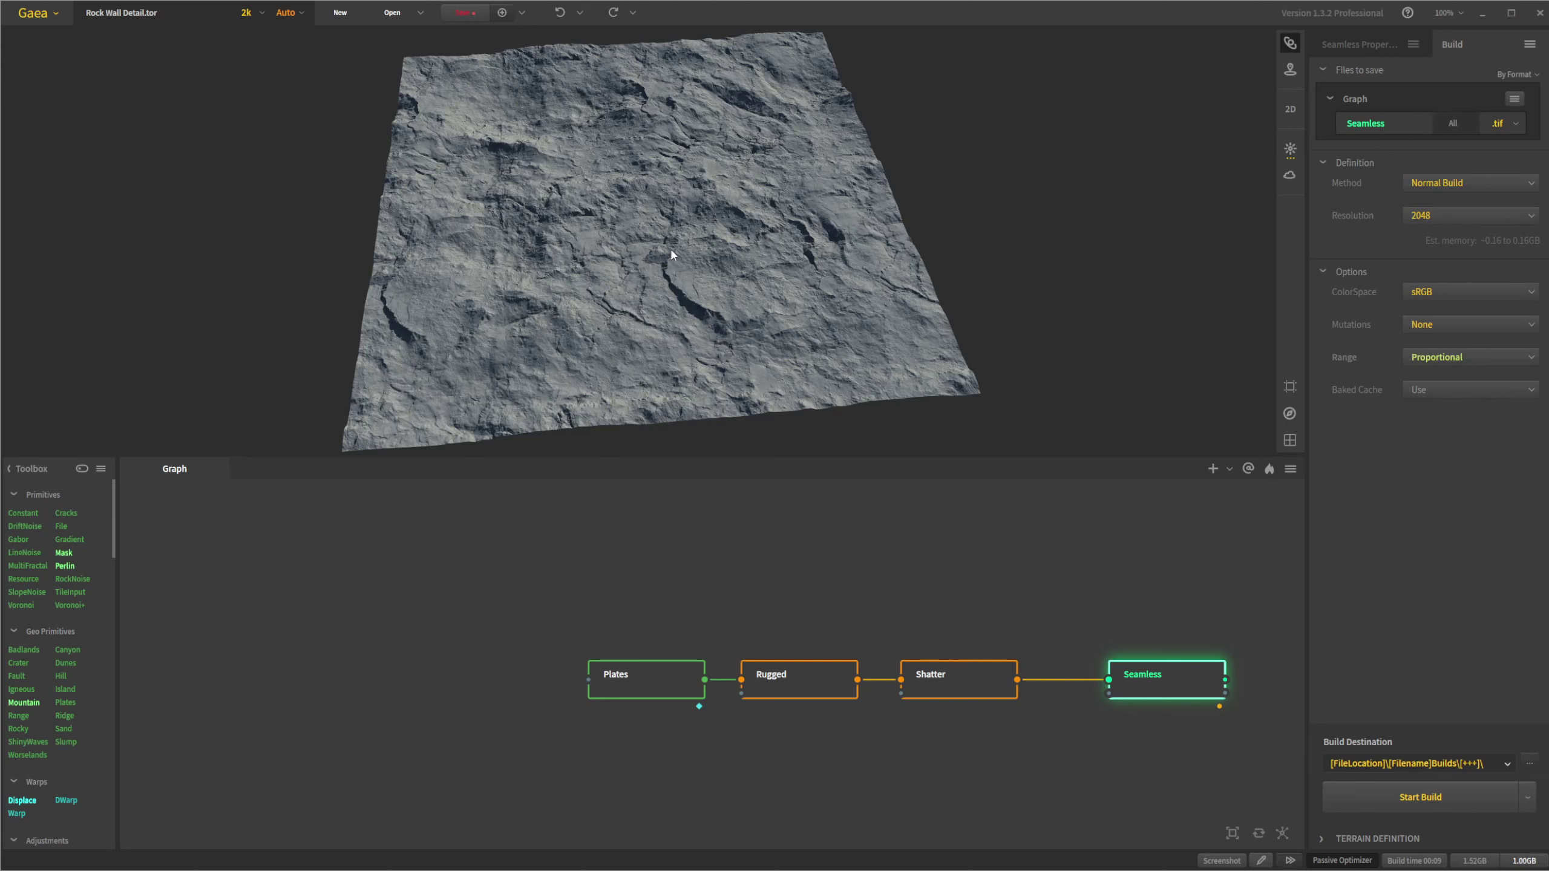
- Preview Plates, Rugged and Shatter, ending on Seamless at 50% edge and 50% X/Y shifts
{"action": "left_click", "coordinate": [647, 688]}
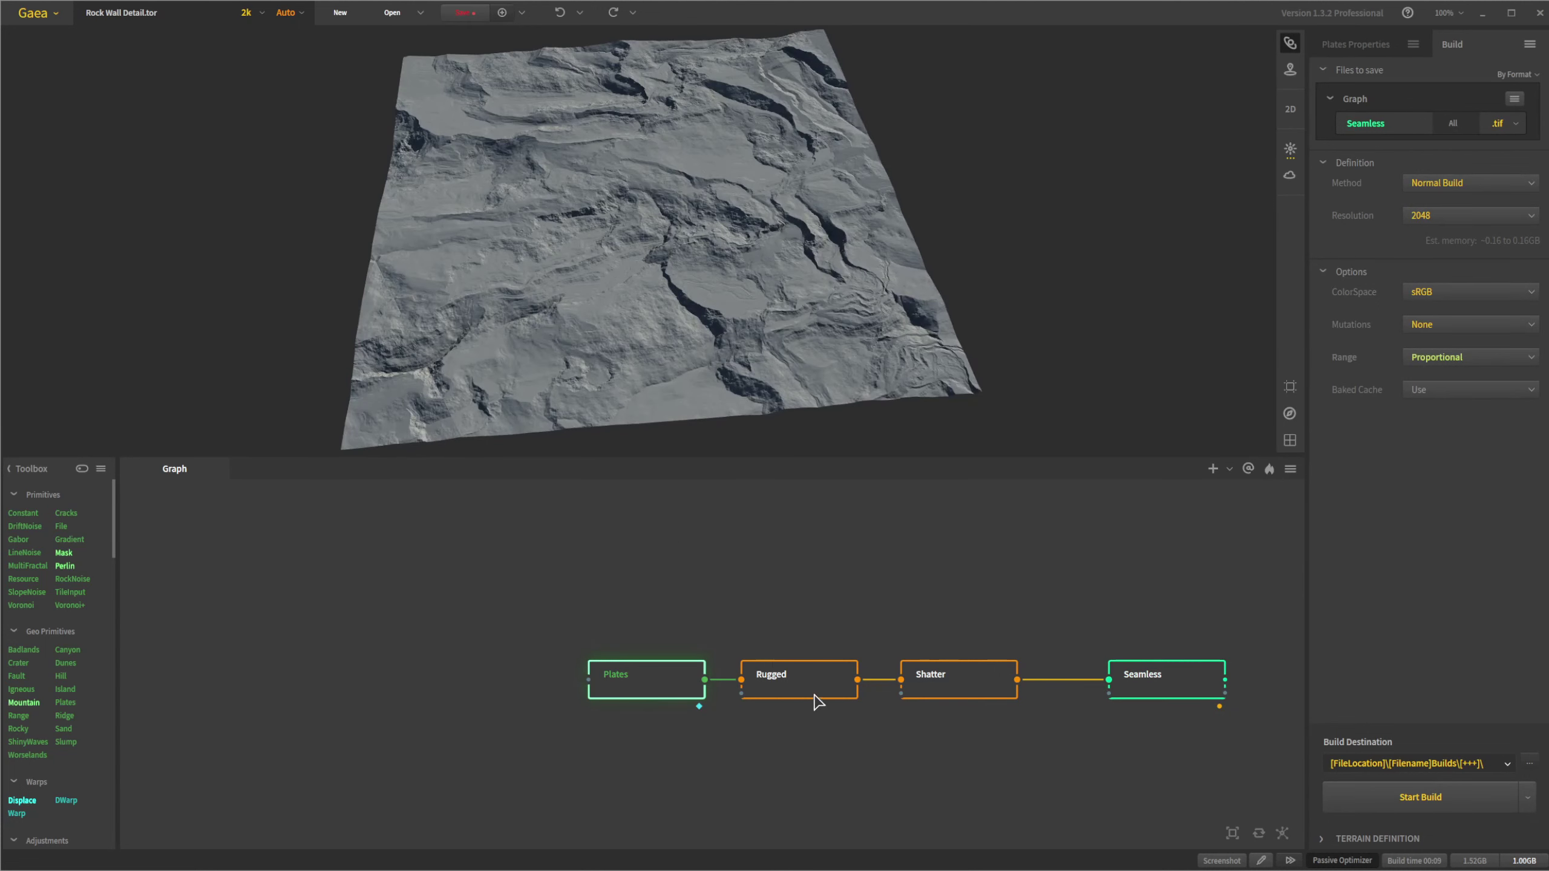
{"action": "left_click", "coordinate": [816, 694]}
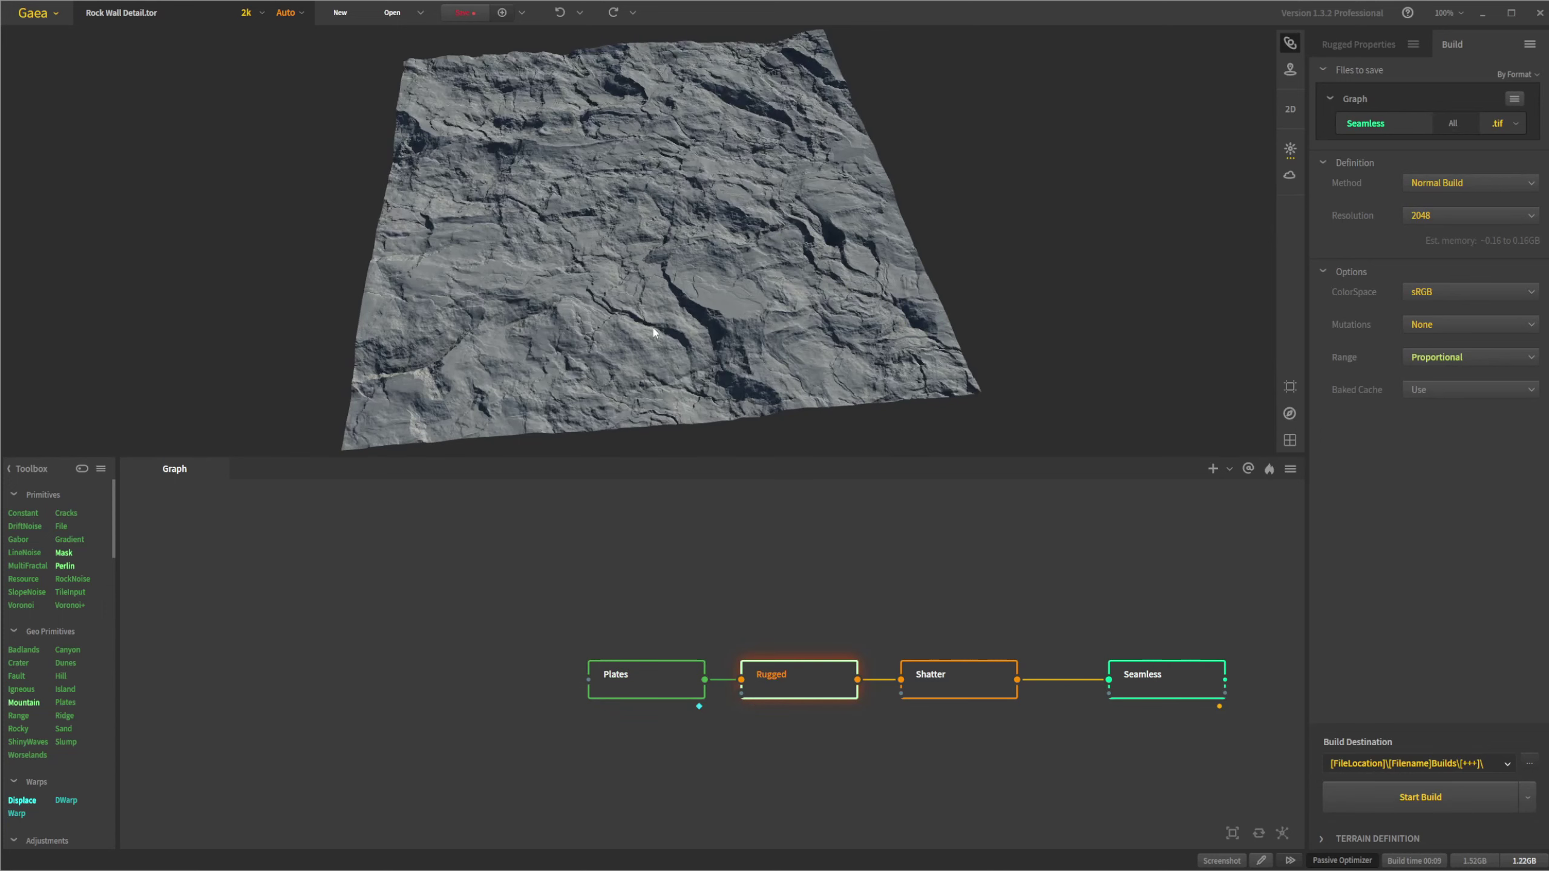
{"action": "left_click", "coordinate": [937, 679]}
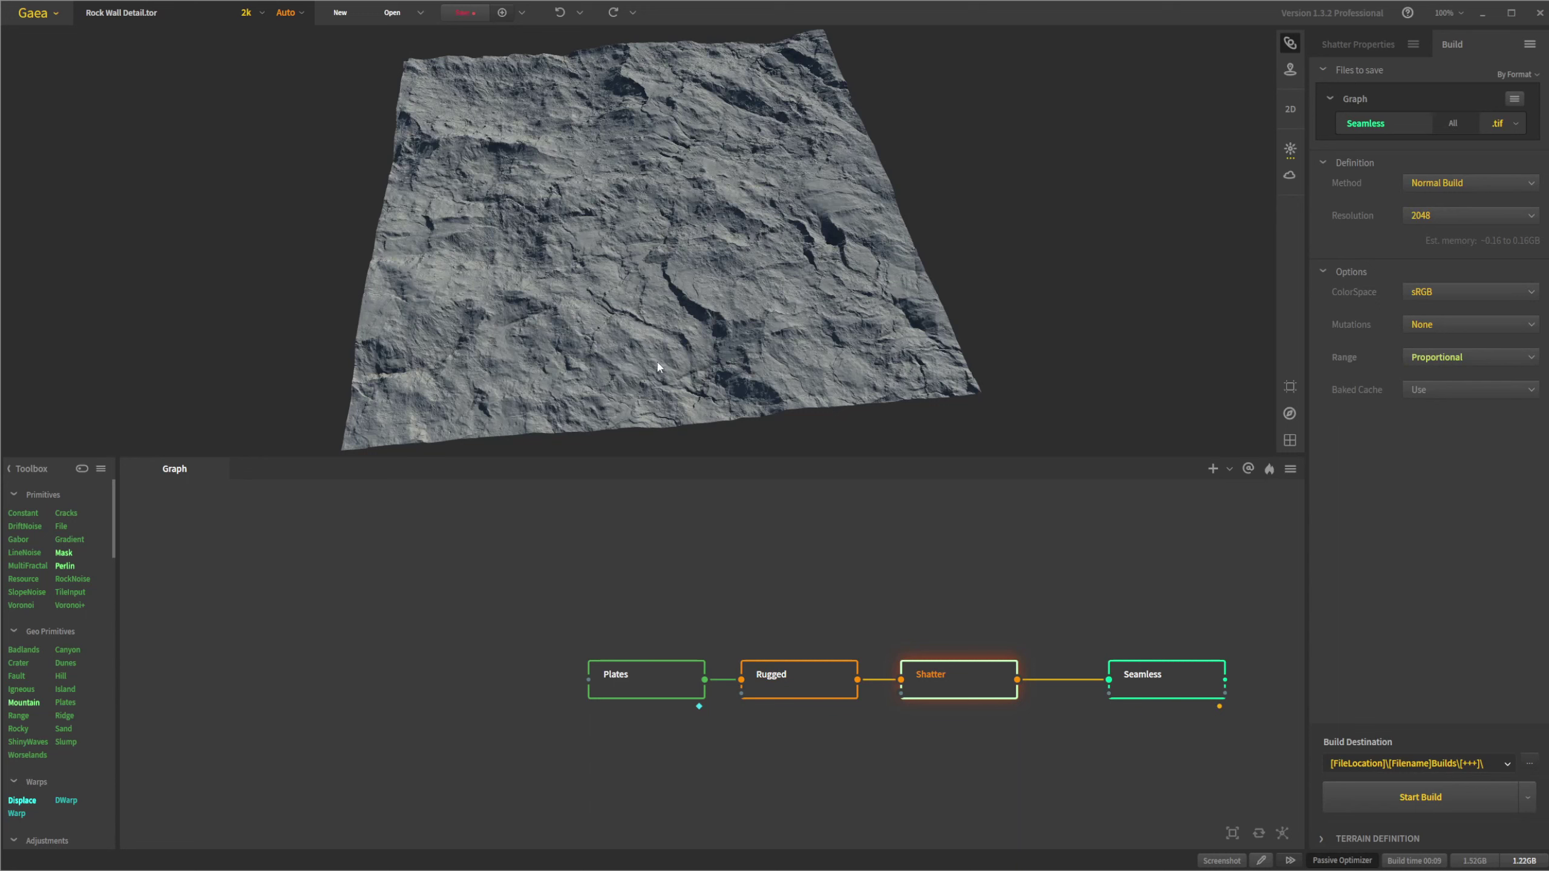
{"action": "left_click", "coordinate": [1359, 52]}
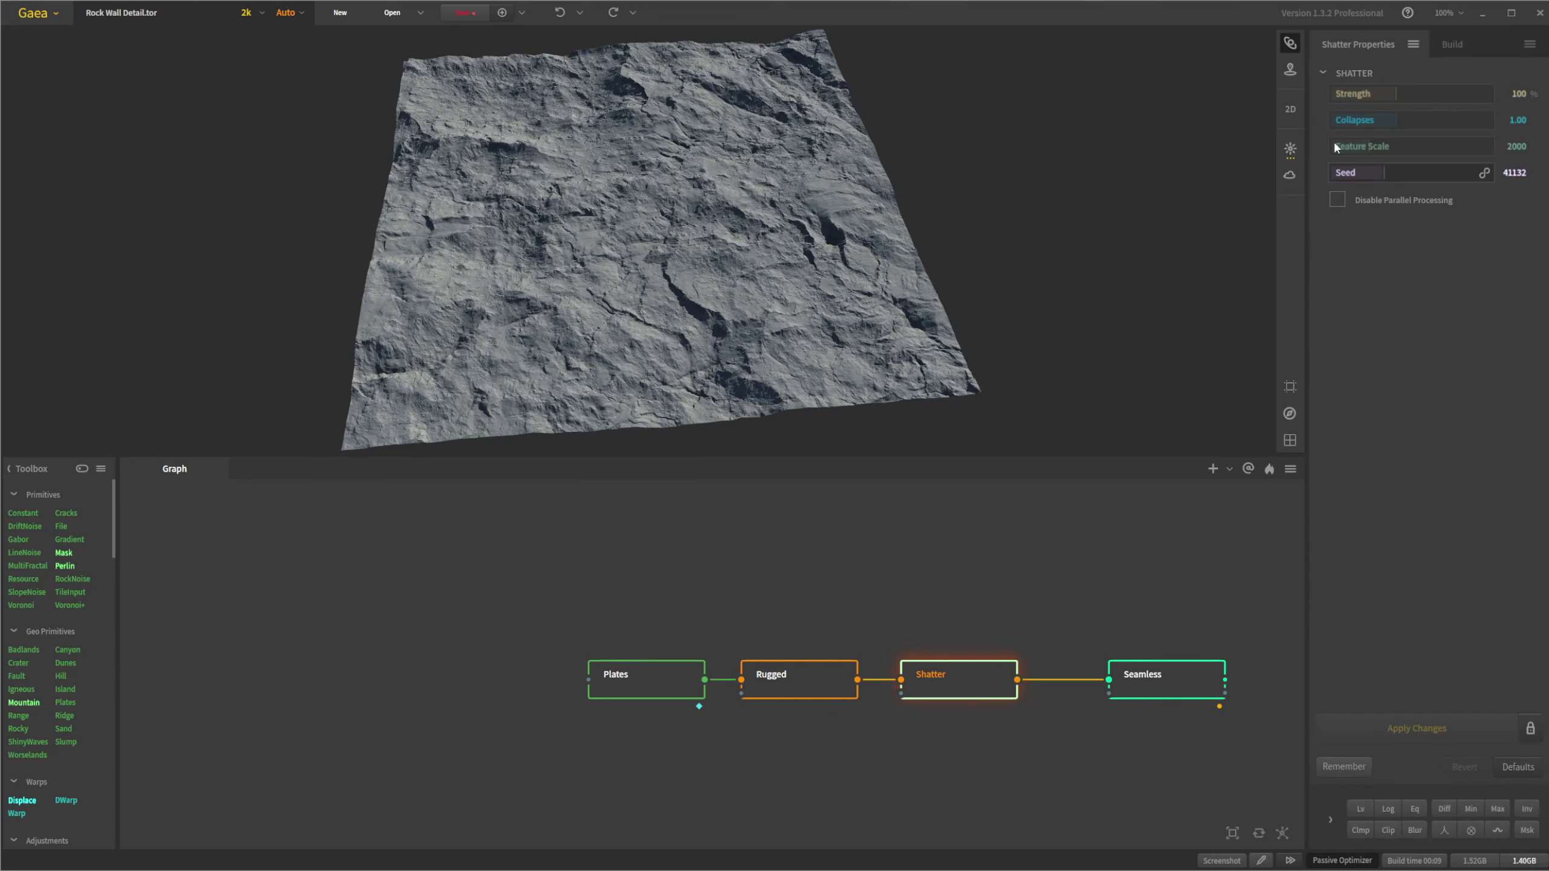
{"action": "left_click", "coordinate": [658, 683]}
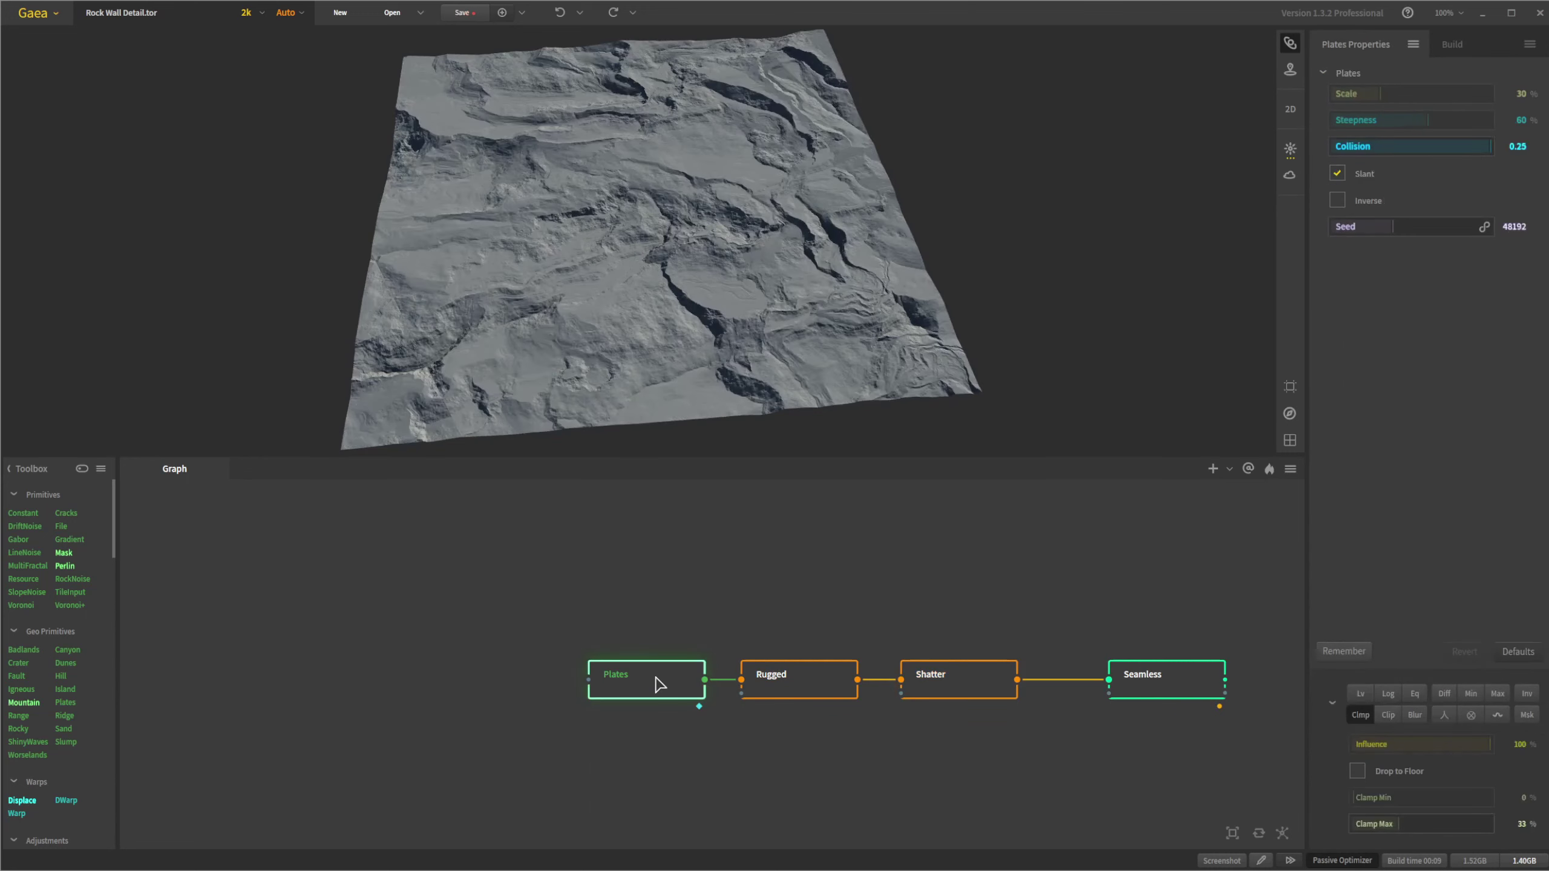
{"action": "left_click", "coordinate": [782, 682]}
{"action": "left_click", "coordinate": [966, 696]}
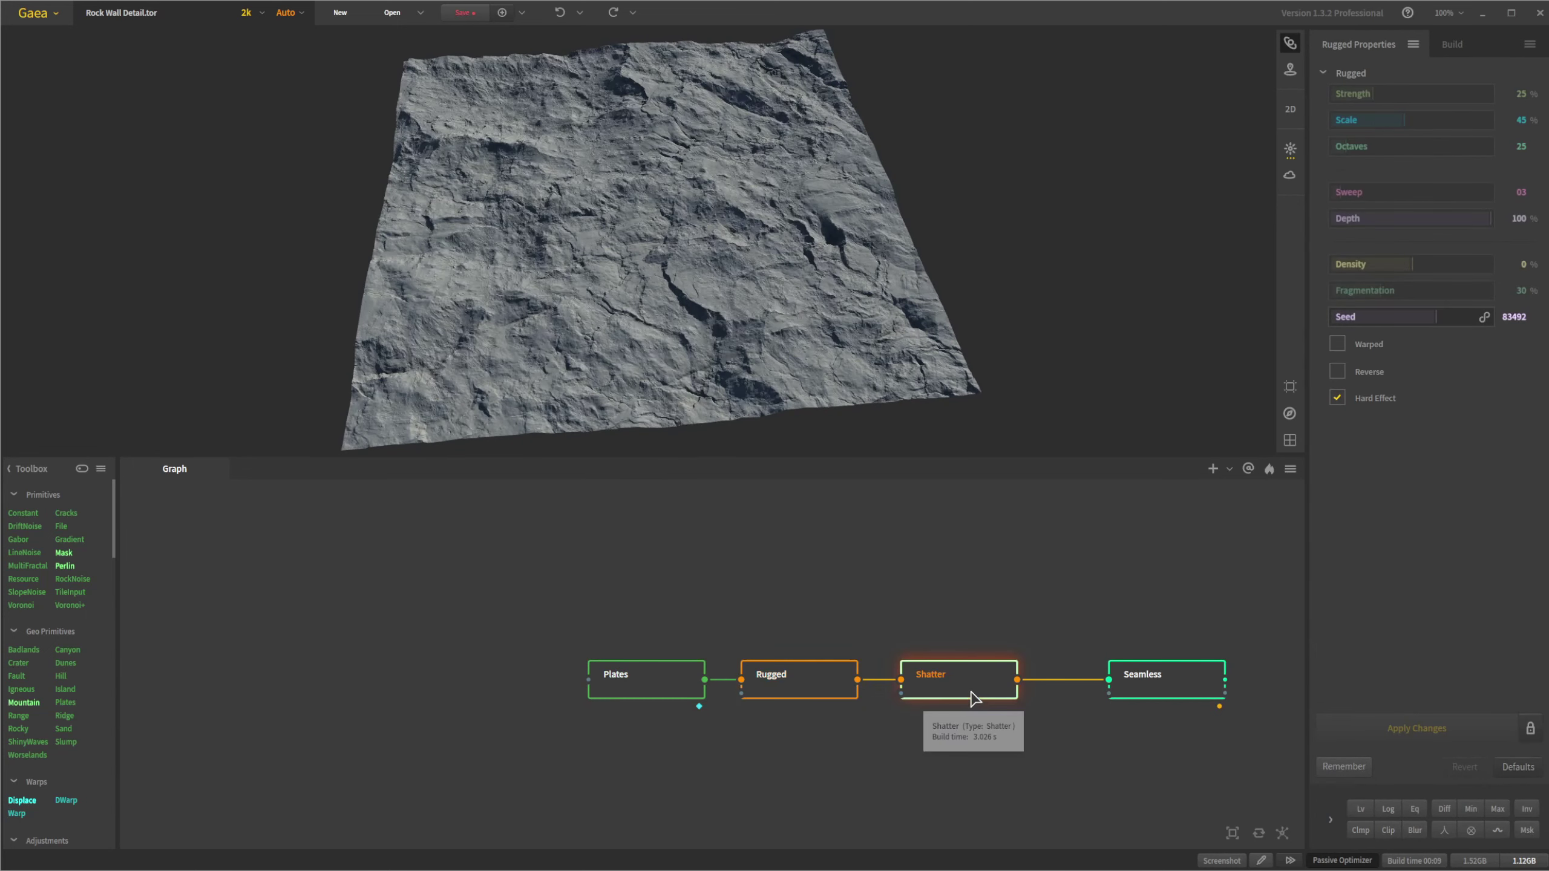
{"action": "left_click", "coordinate": [1168, 687]}
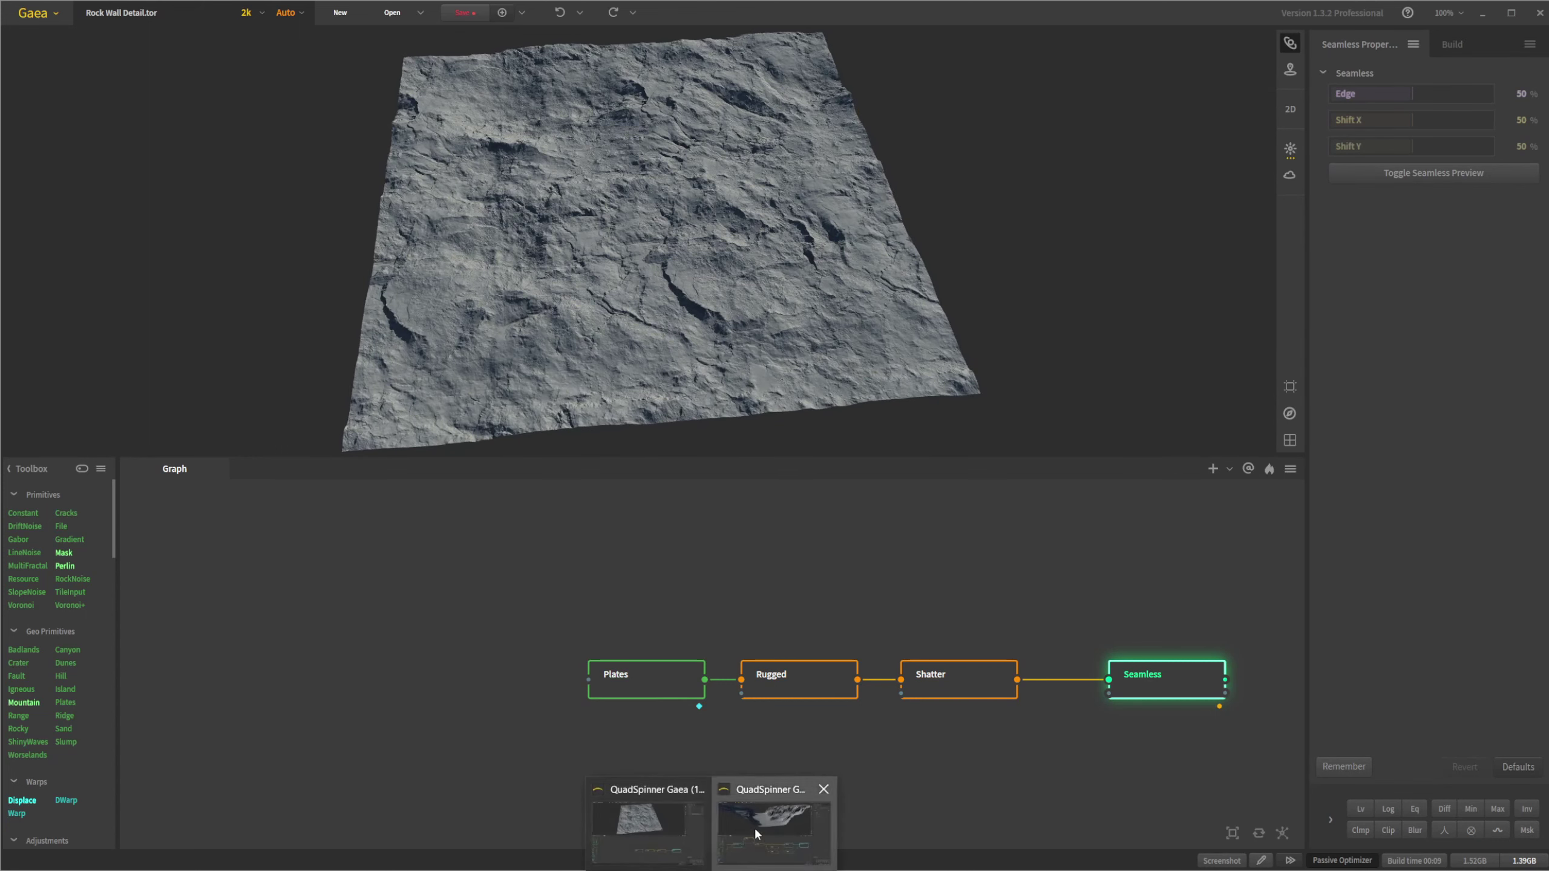
{"action": "left_click", "coordinate": [756, 833]}
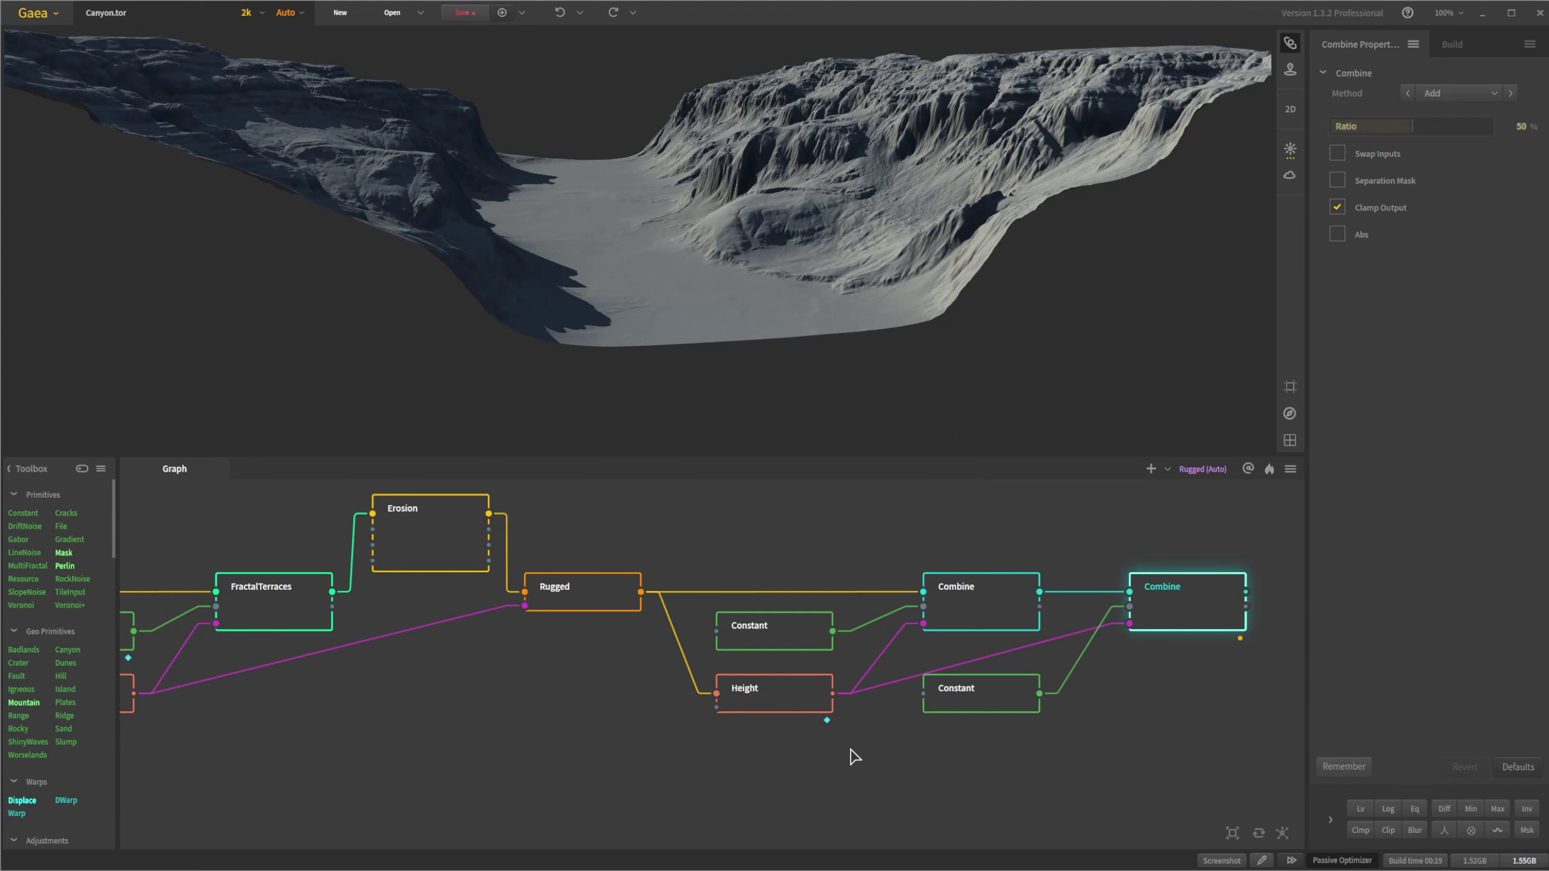
{"action": "mouse_move", "coordinate": [713, 863]}
{"action": "left_click", "coordinate": [659, 817]}
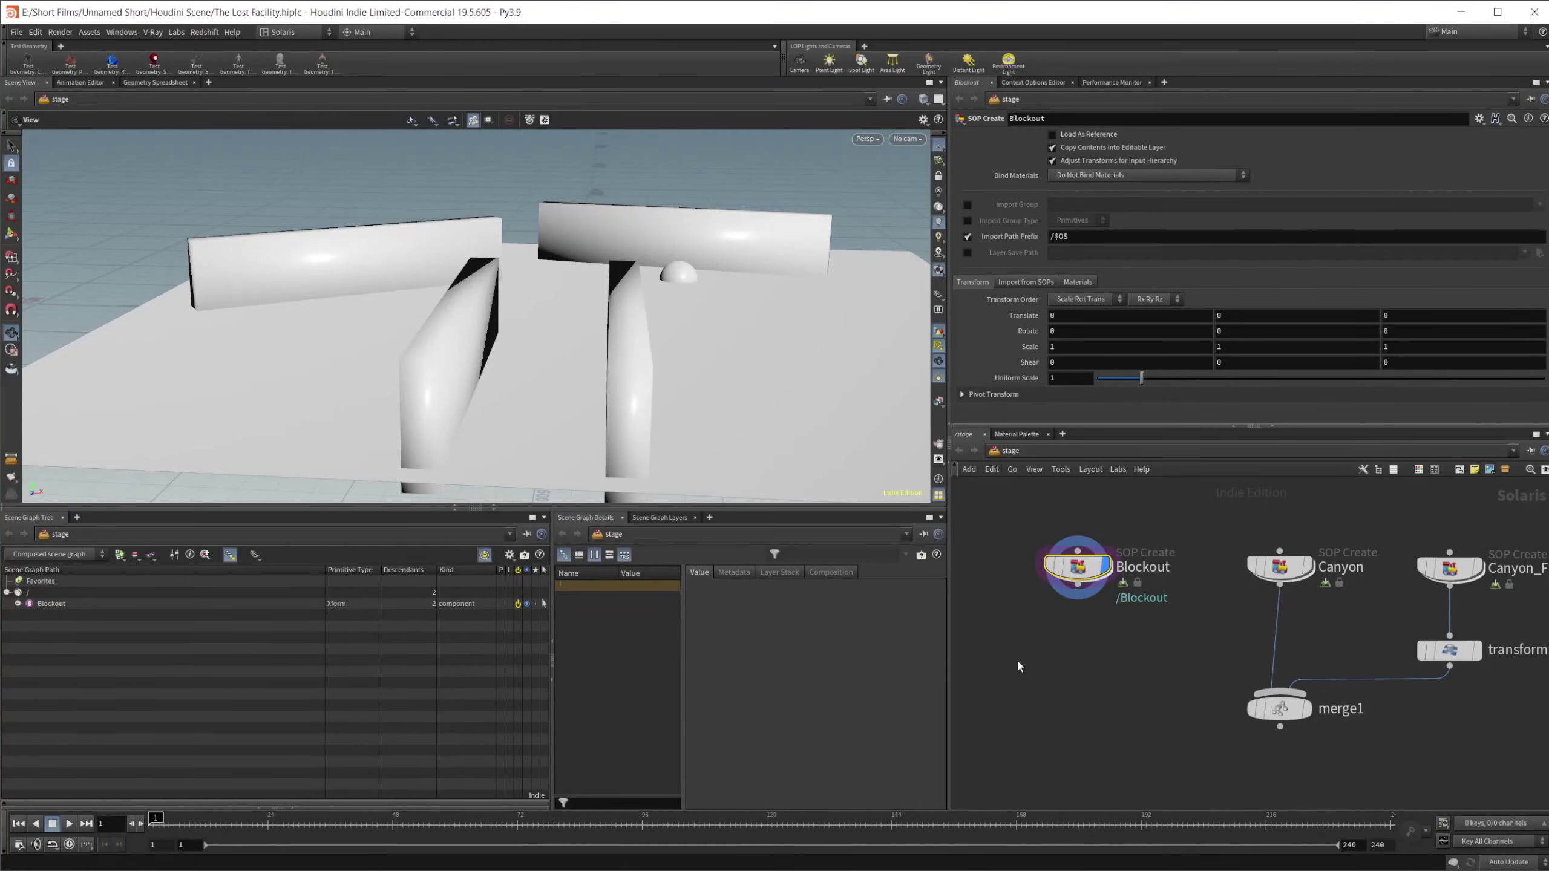
- Set the display flag on the Canyon SOP Create node and tumble around the eroded terrain
{"action": "scroll", "coordinate": [1028, 660], "scroll_direction": "down", "scroll_amount": 3}
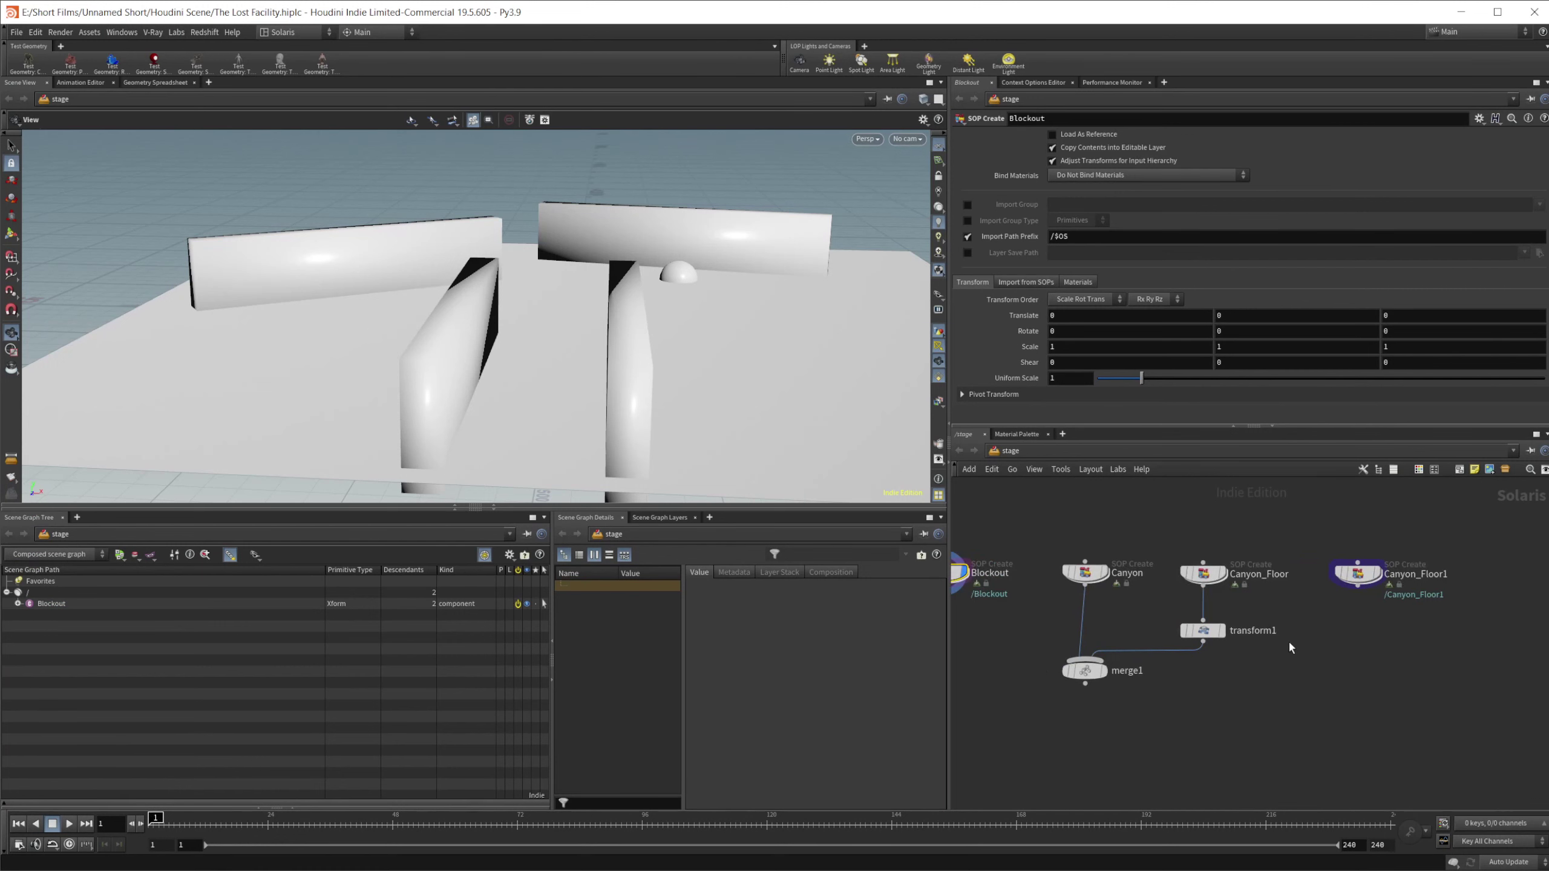
{"action": "scroll", "coordinate": [1144, 615], "scroll_direction": "up", "scroll_amount": 2}
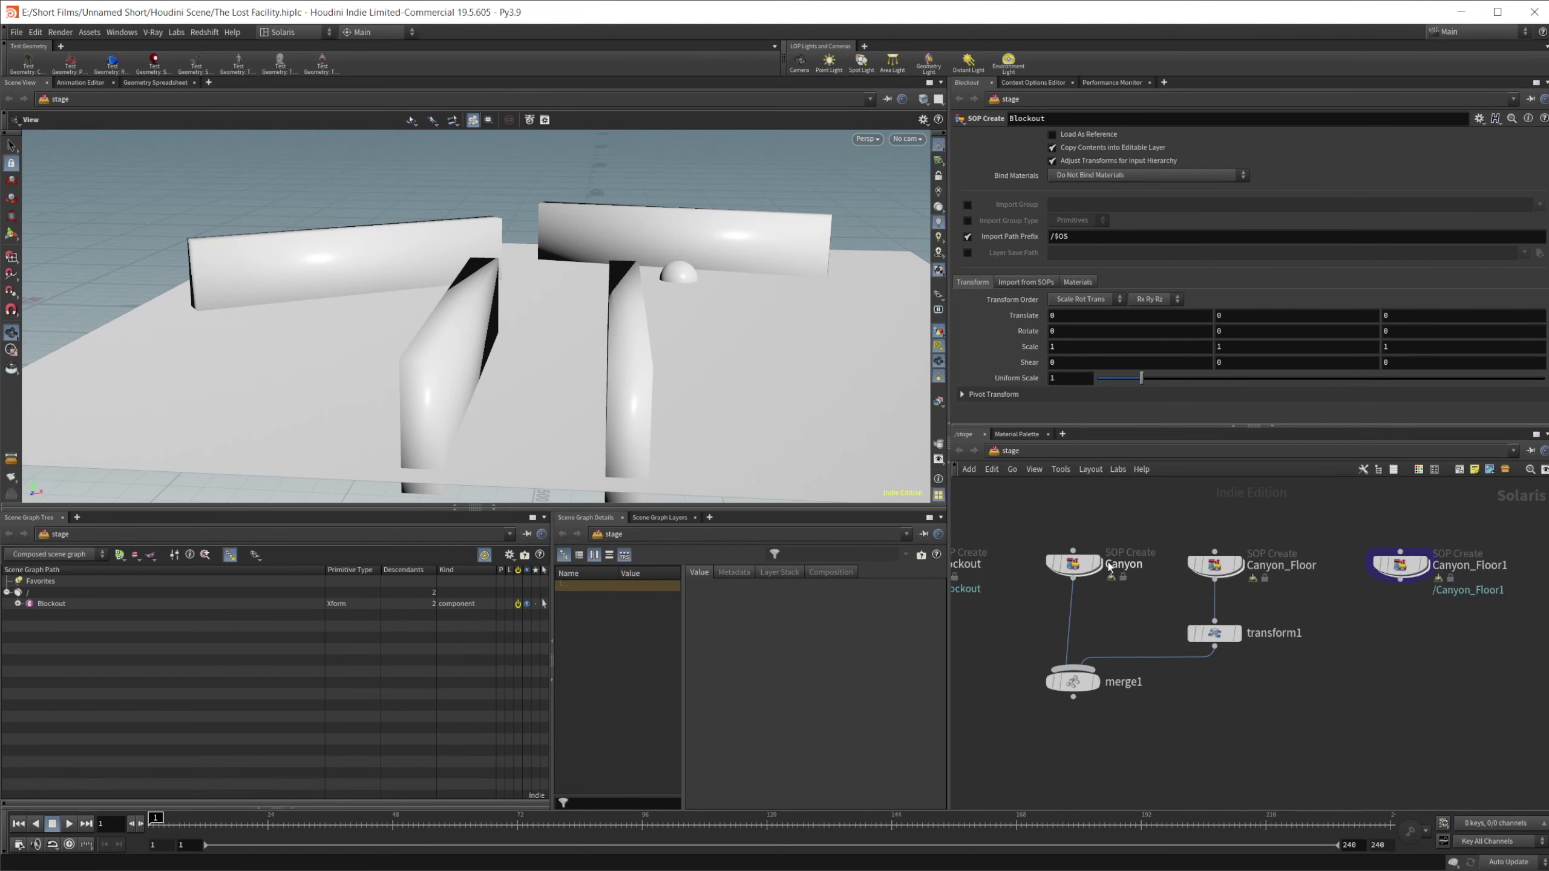
{"action": "left_click", "coordinate": [1102, 535]}
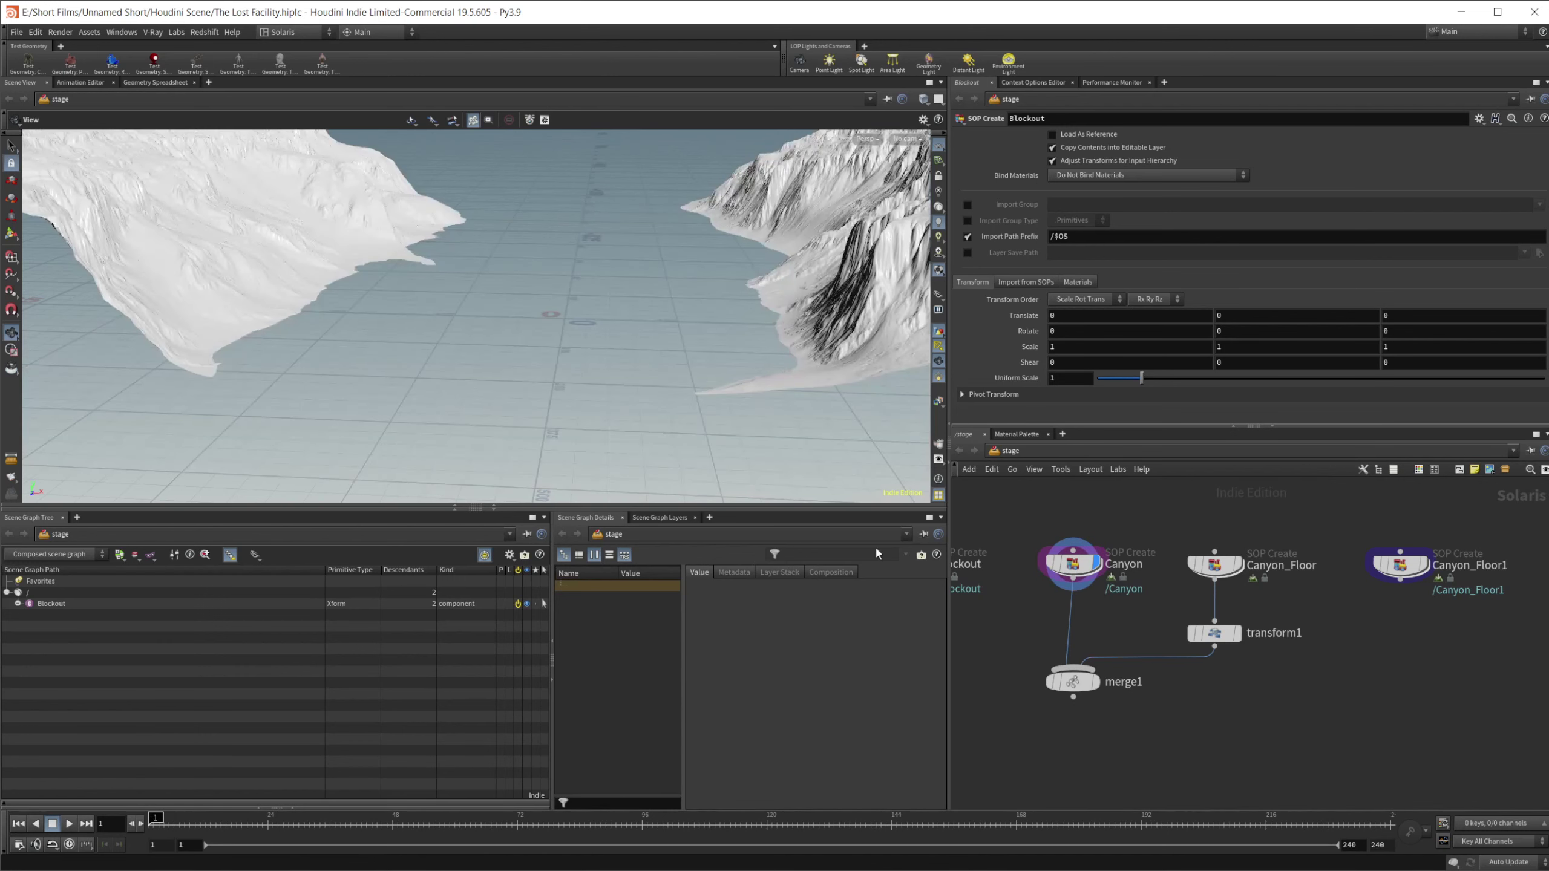
{"action": "left_click_drag", "start_coordinate": [683, 366], "coordinate": [583, 400]}
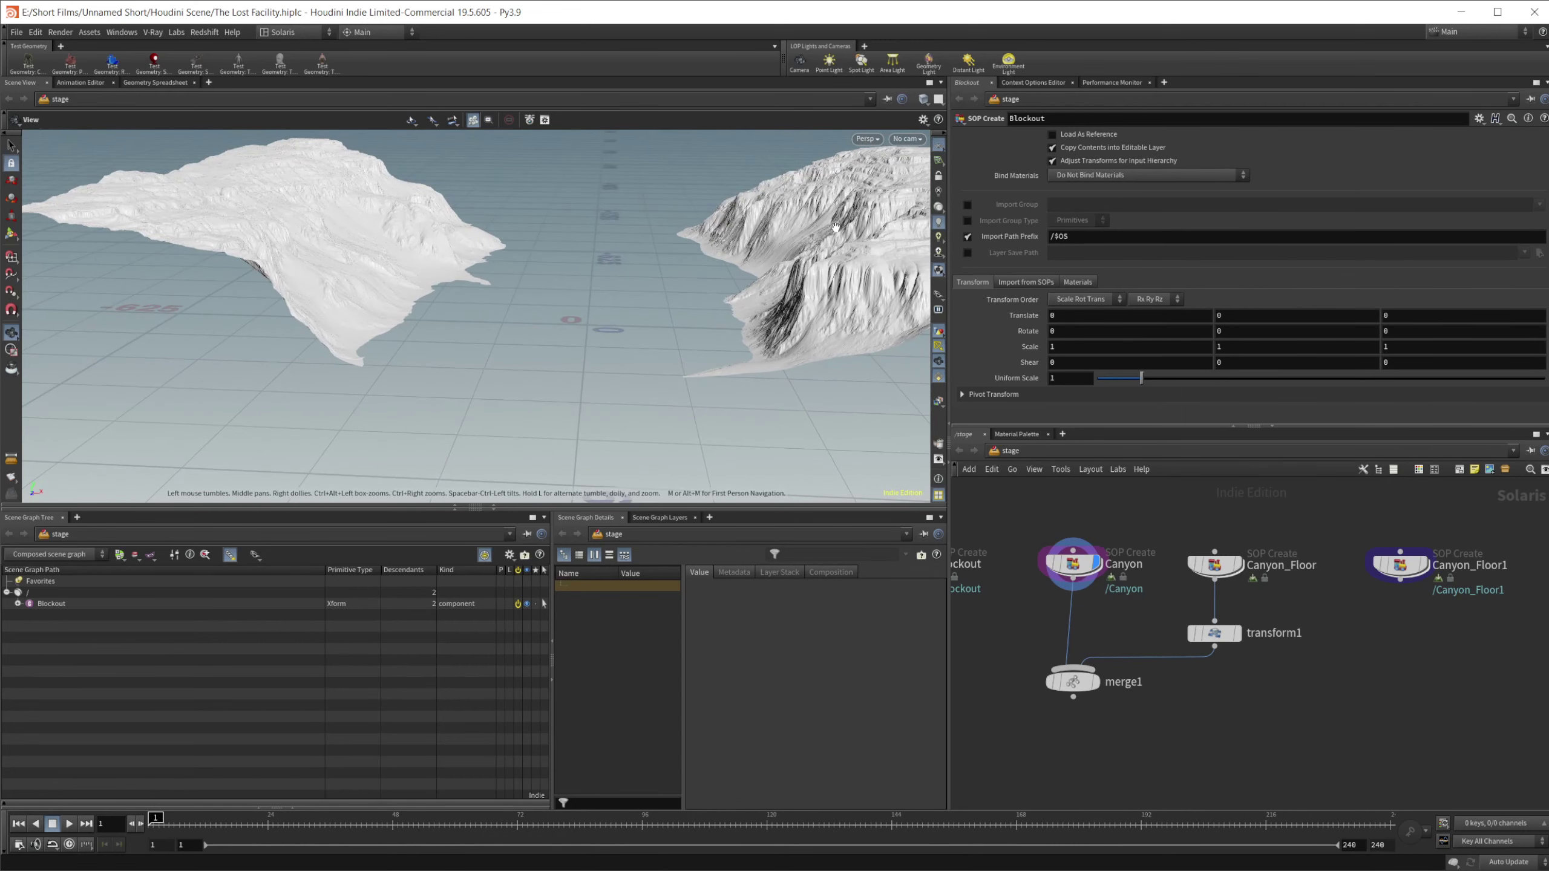
- Inside Canyon, display heightfield_file1, then maskbyfeature1, then the visualized heightfield with its mask
{"action": "double_click", "coordinate": [1071, 569]}
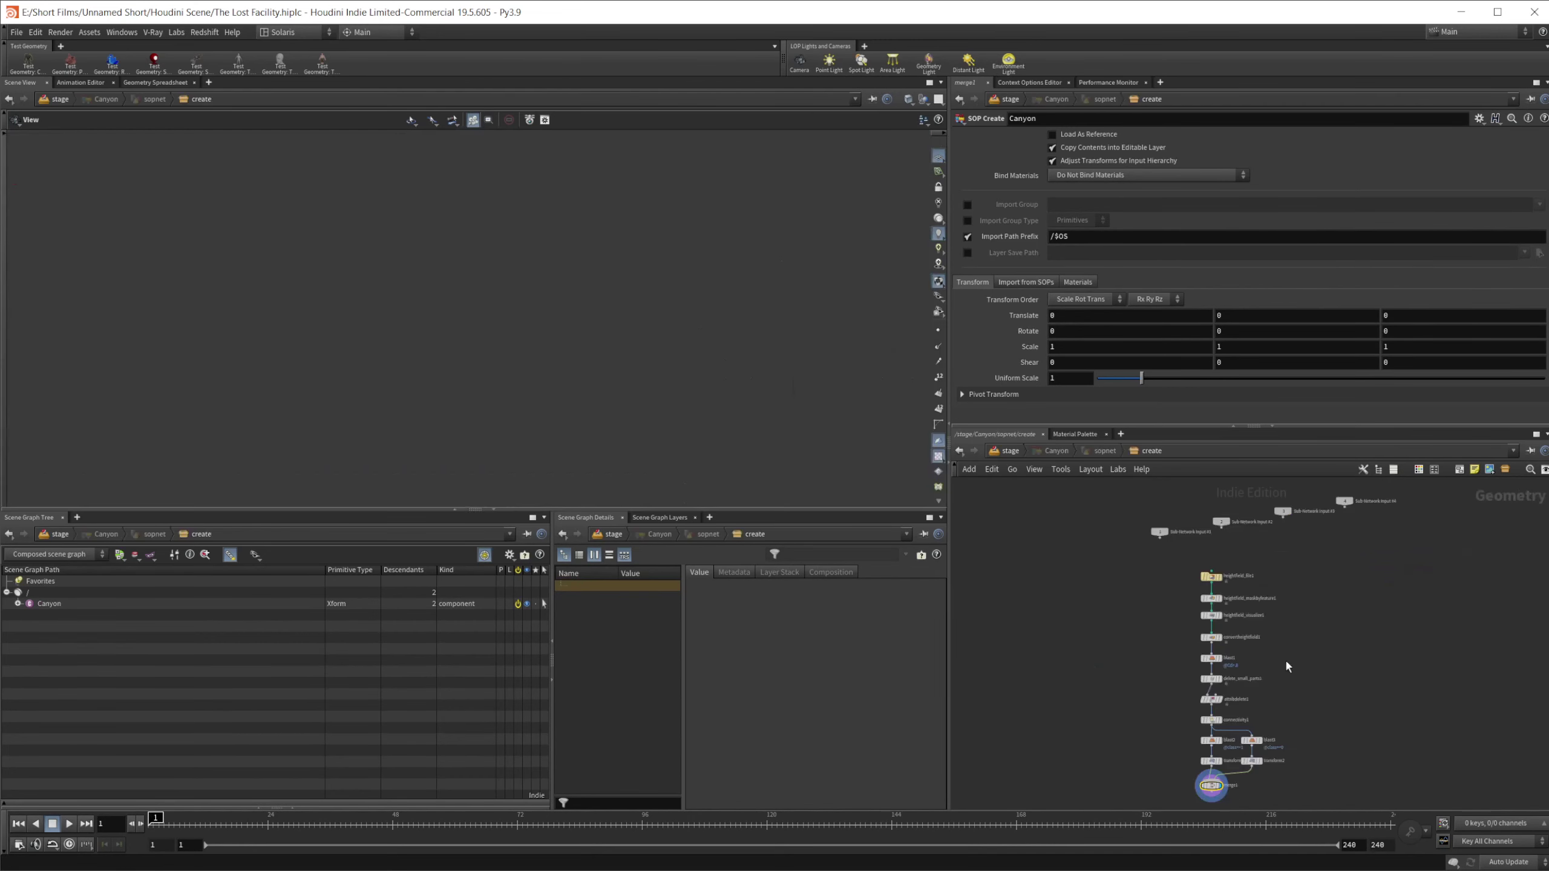
{"action": "scroll", "coordinate": [1210, 583], "scroll_direction": "up", "scroll_amount": 6}
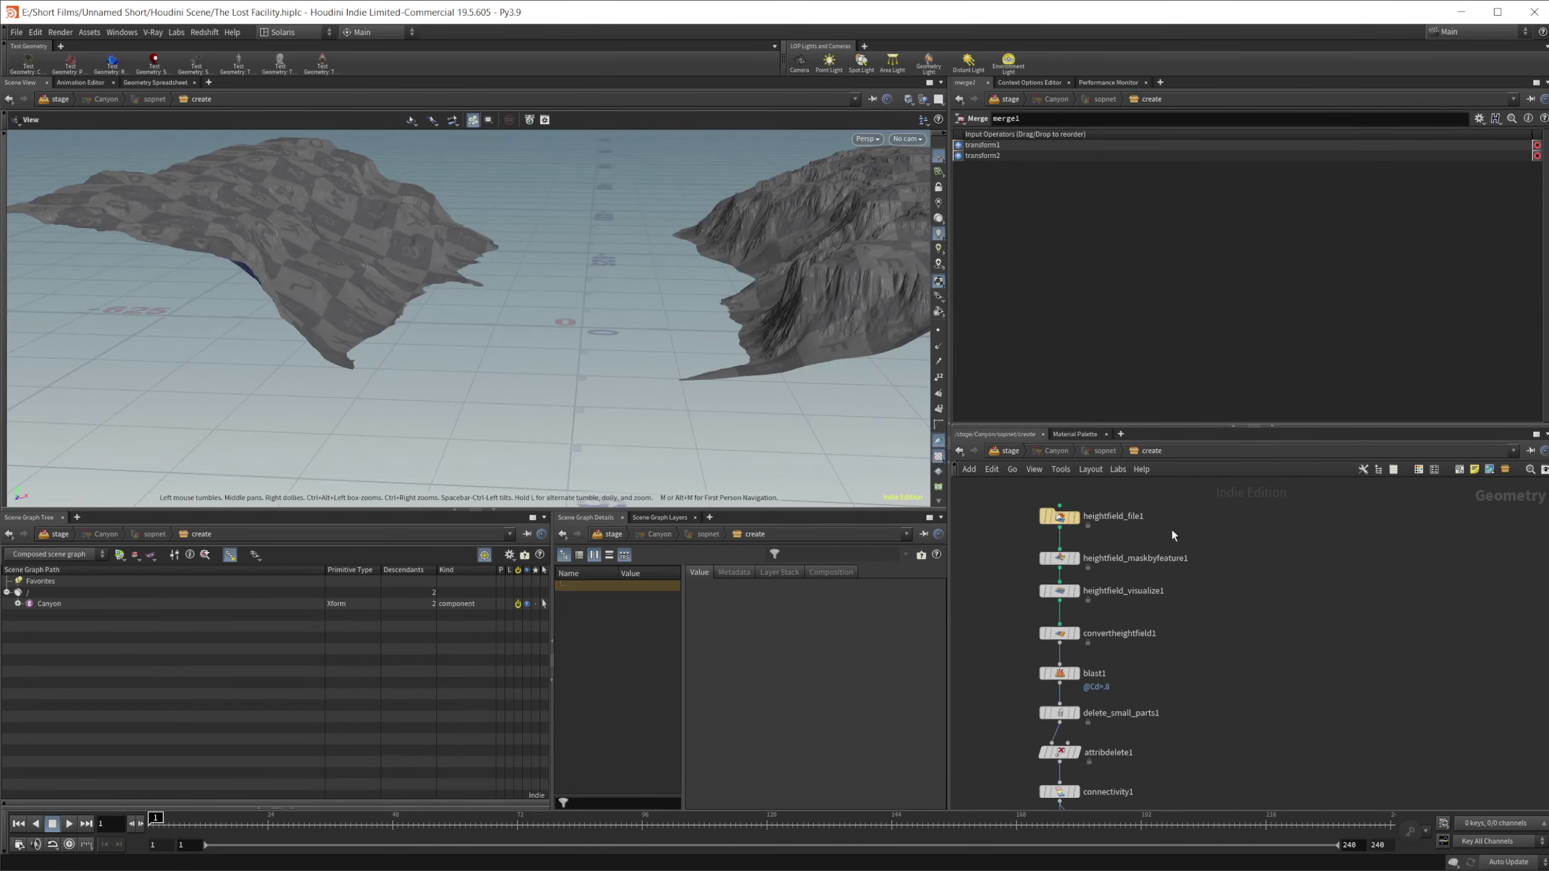
{"action": "left_click", "coordinate": [1096, 486]}
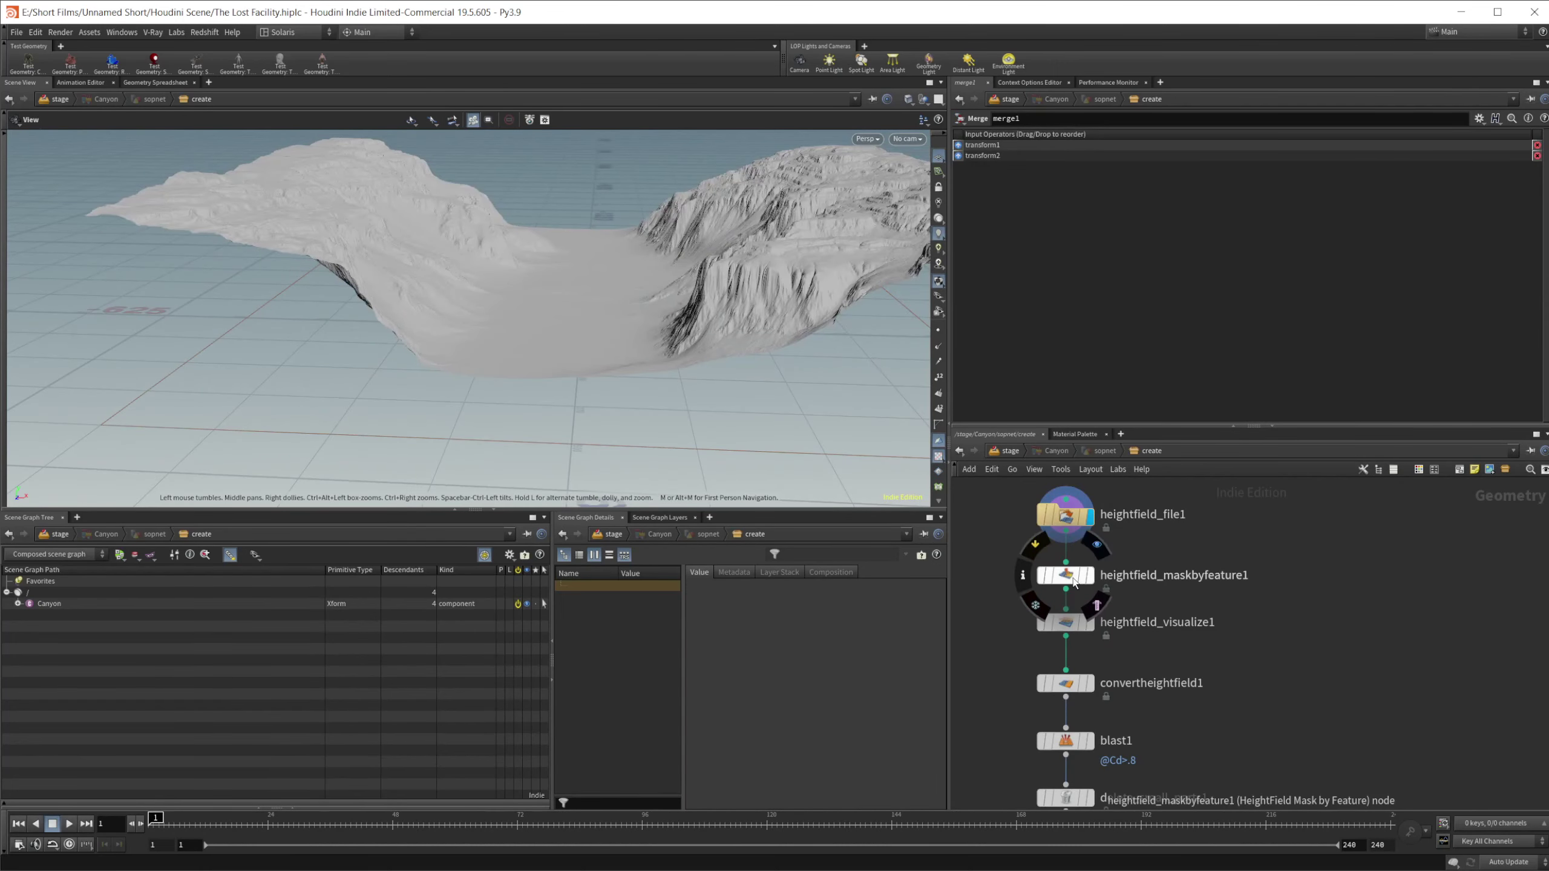
{"action": "left_click", "coordinate": [1101, 548]}
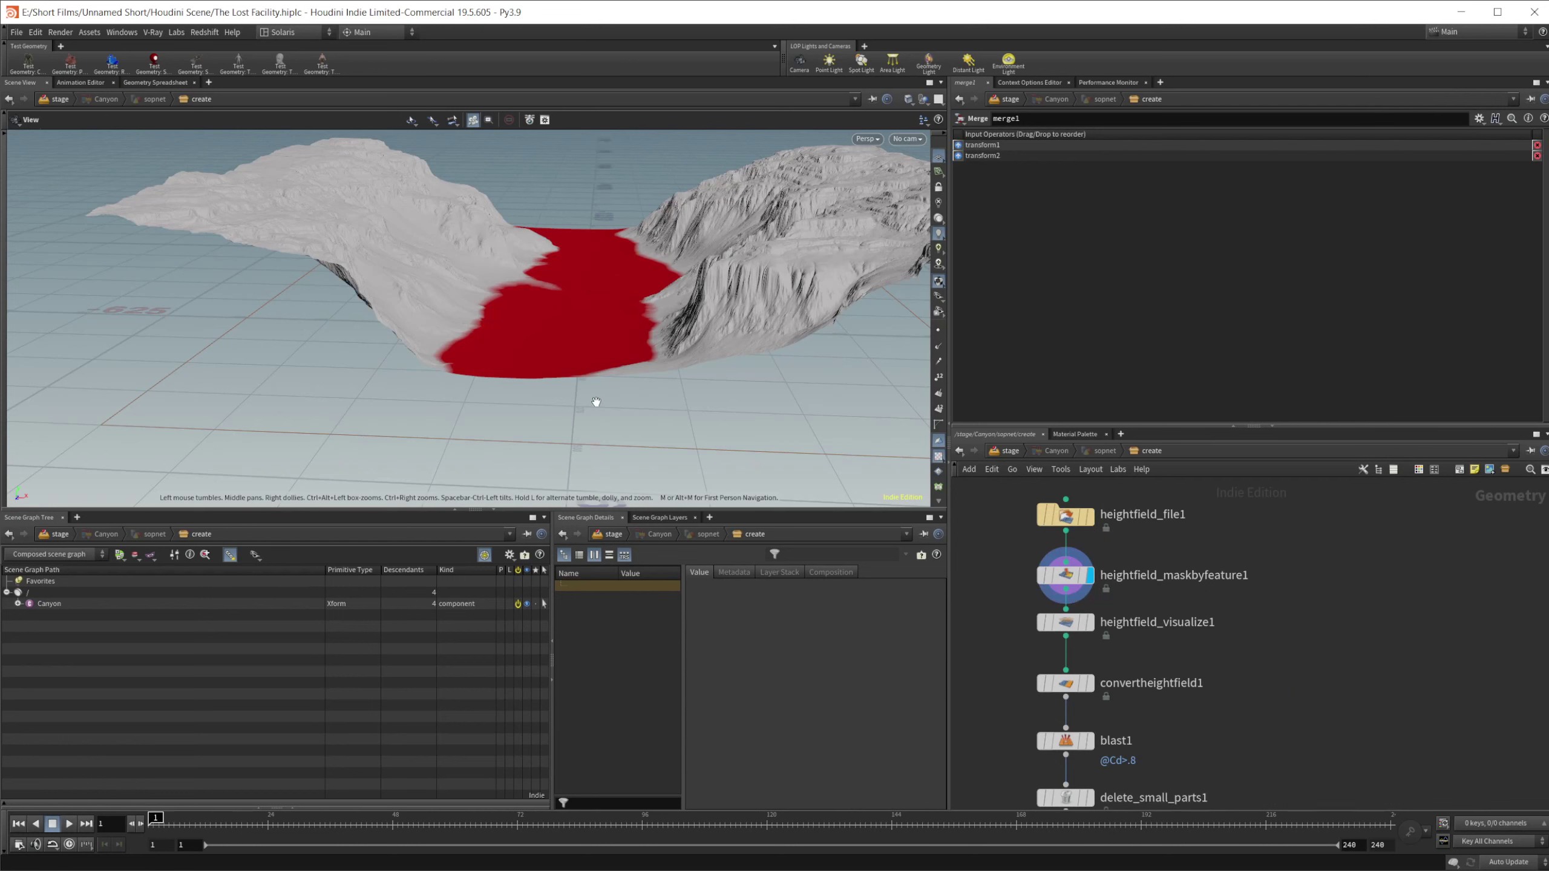
{"action": "middle_click_drag", "start_coordinate": [1315, 643], "coordinate": [1292, 585]}
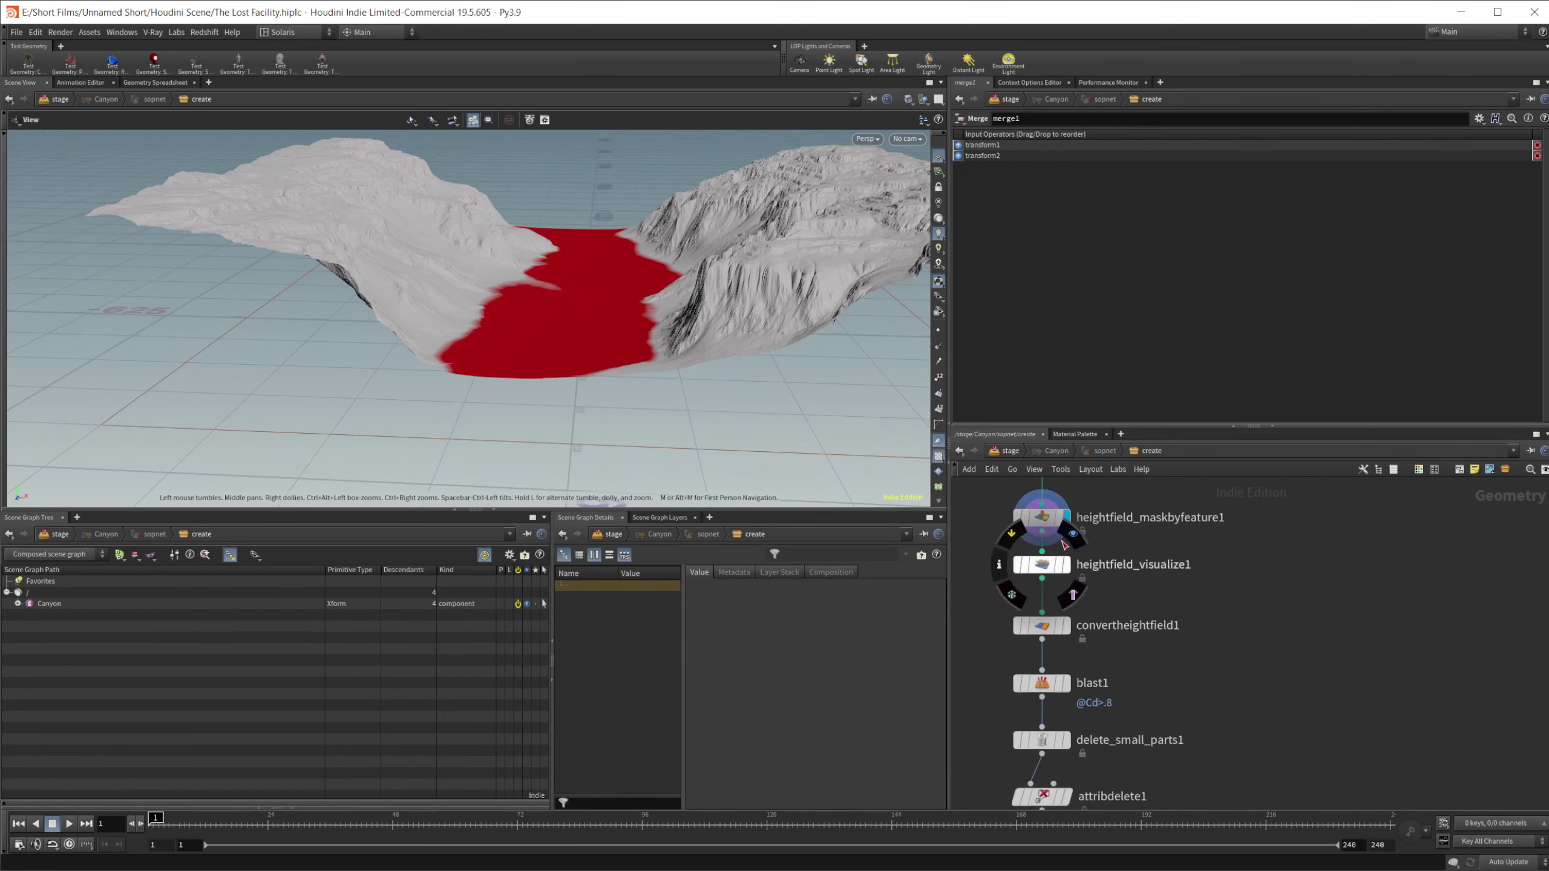
{"action": "left_click", "coordinate": [1073, 535]}
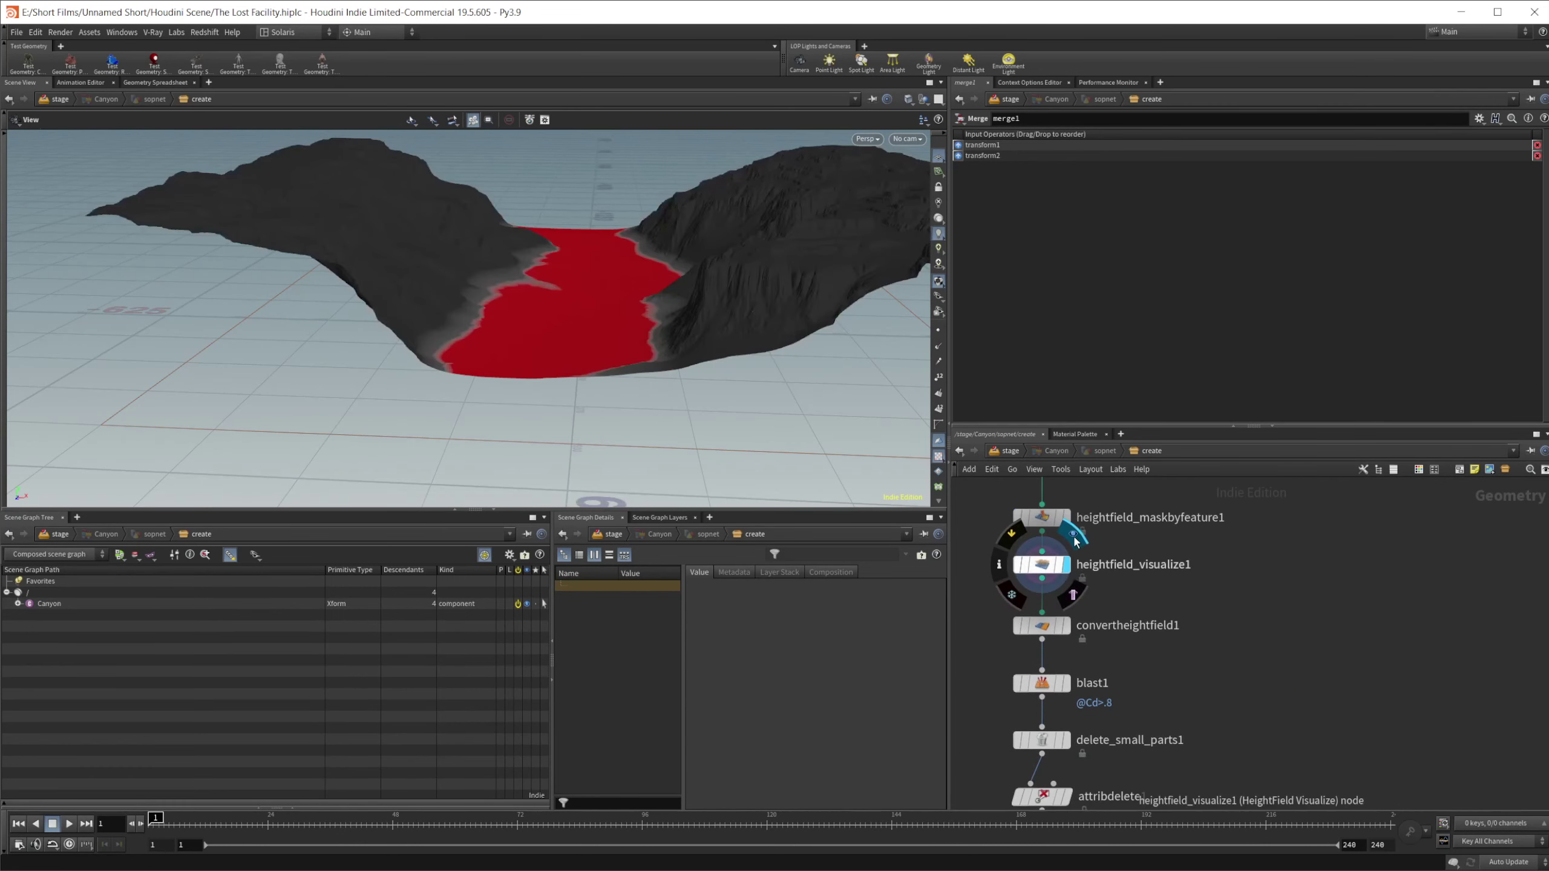
- Check the Visualize node's Layer 1 mask name, then display the convertheightfield1 mesh
{"action": "left_click", "coordinate": [1060, 575]}
{"action": "scroll", "coordinate": [1097, 342], "scroll_direction": "down", "scroll_amount": 2}
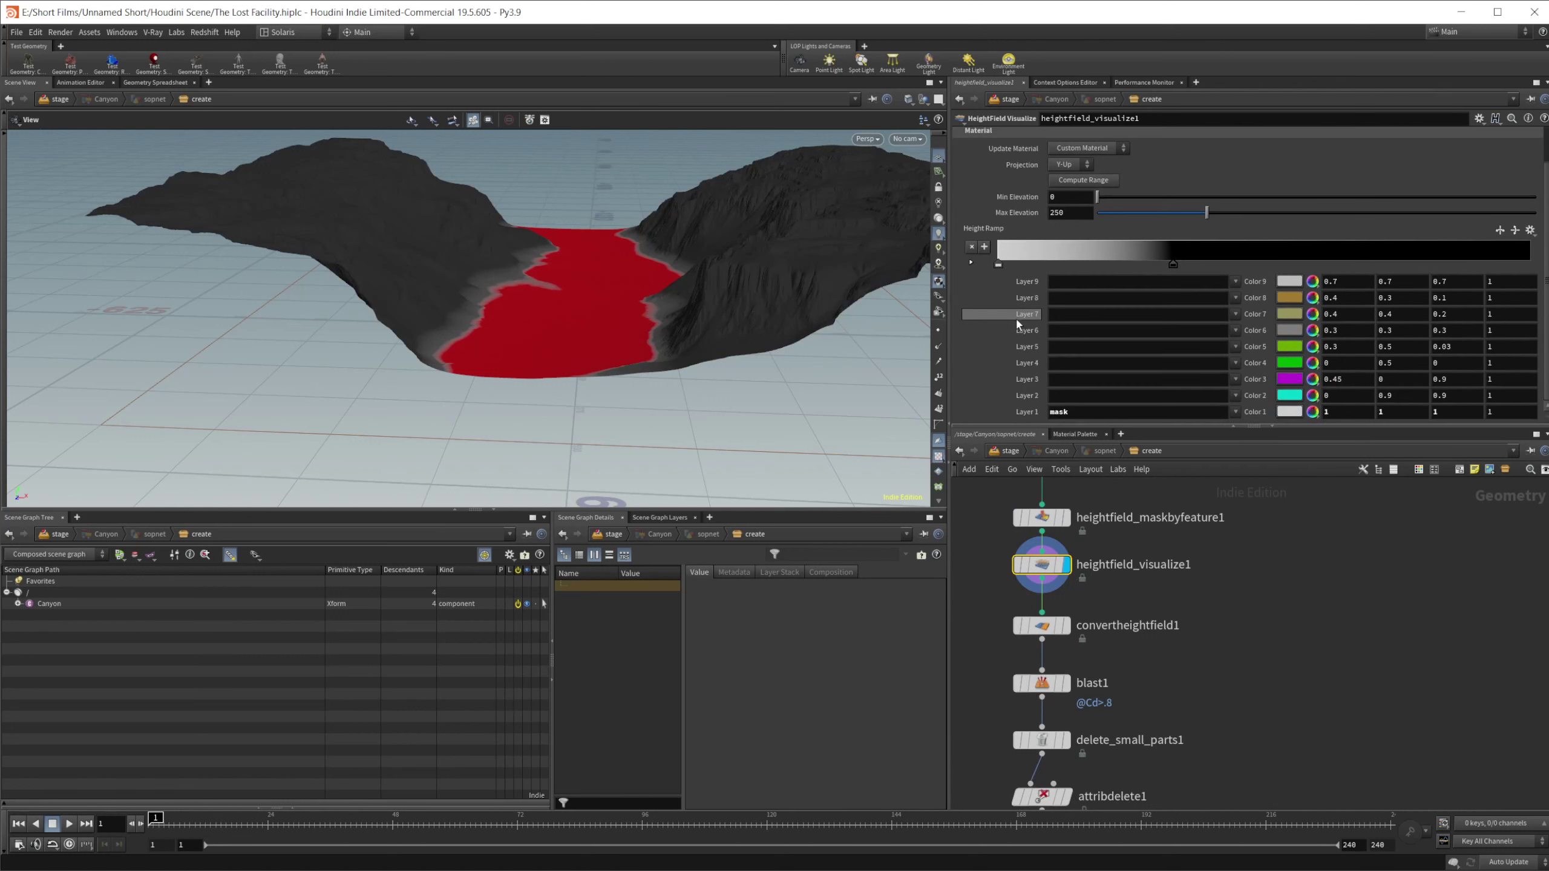
{"action": "double_click", "coordinate": [1093, 414]}
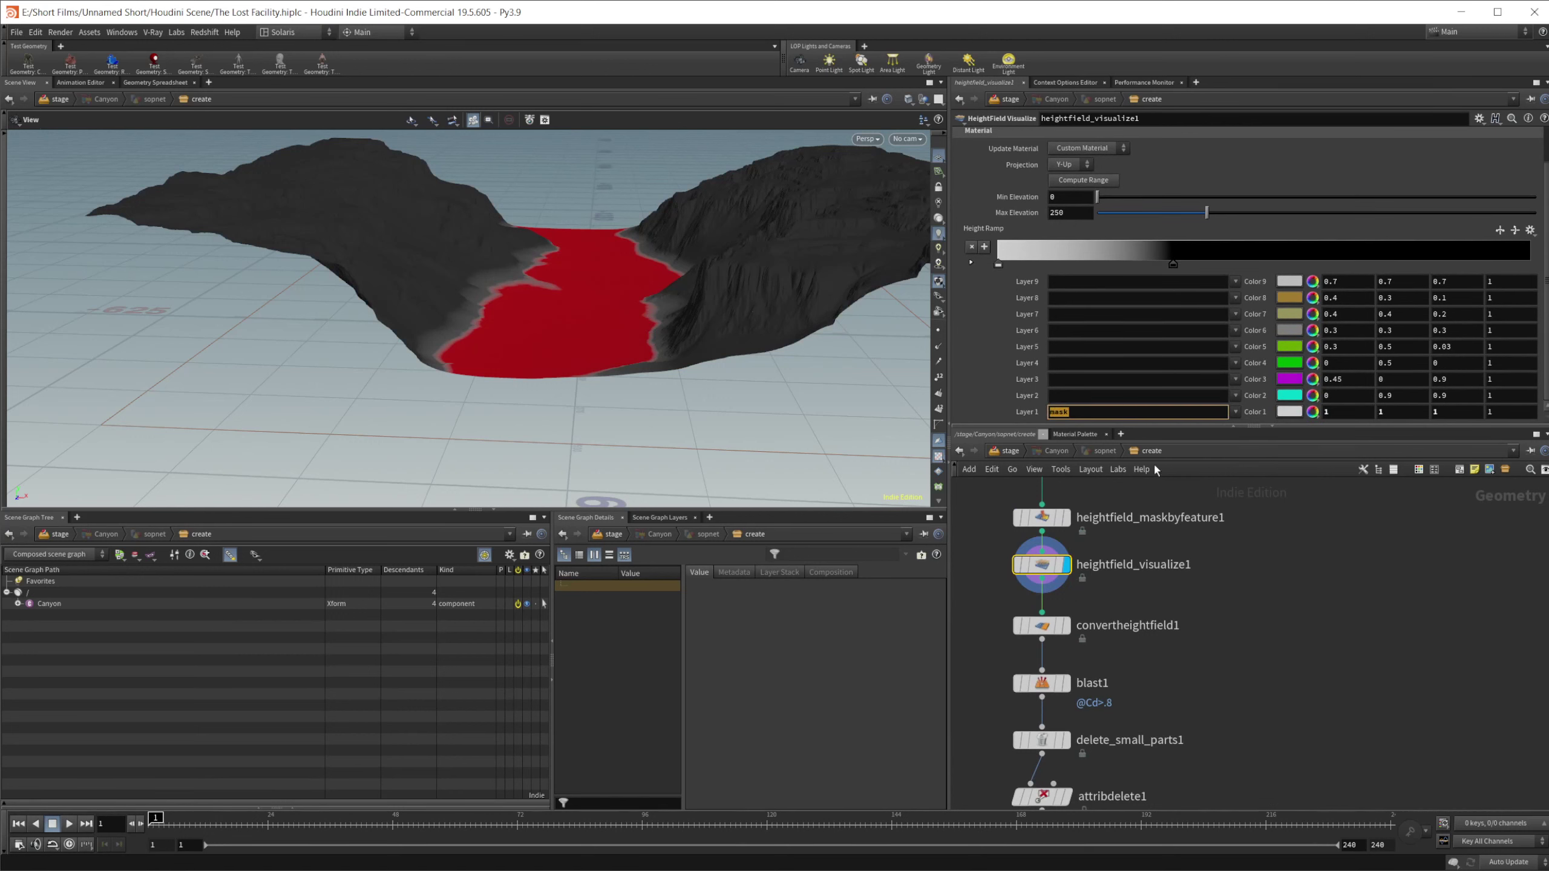
{"action": "mouse_move", "coordinate": [1036, 623]}
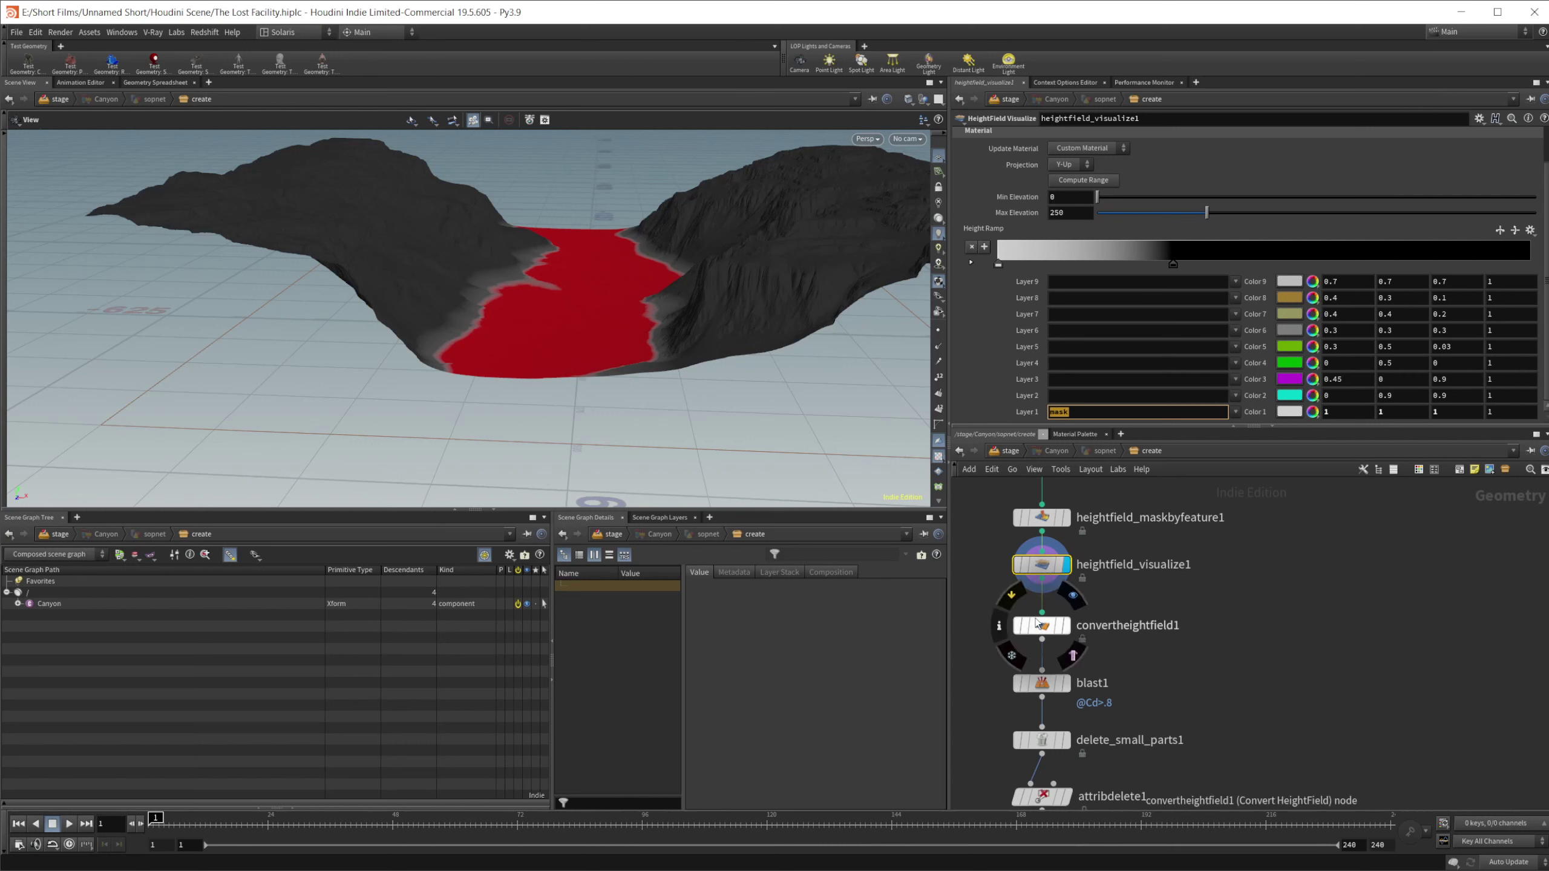
{"action": "left_click", "coordinate": [1067, 598]}
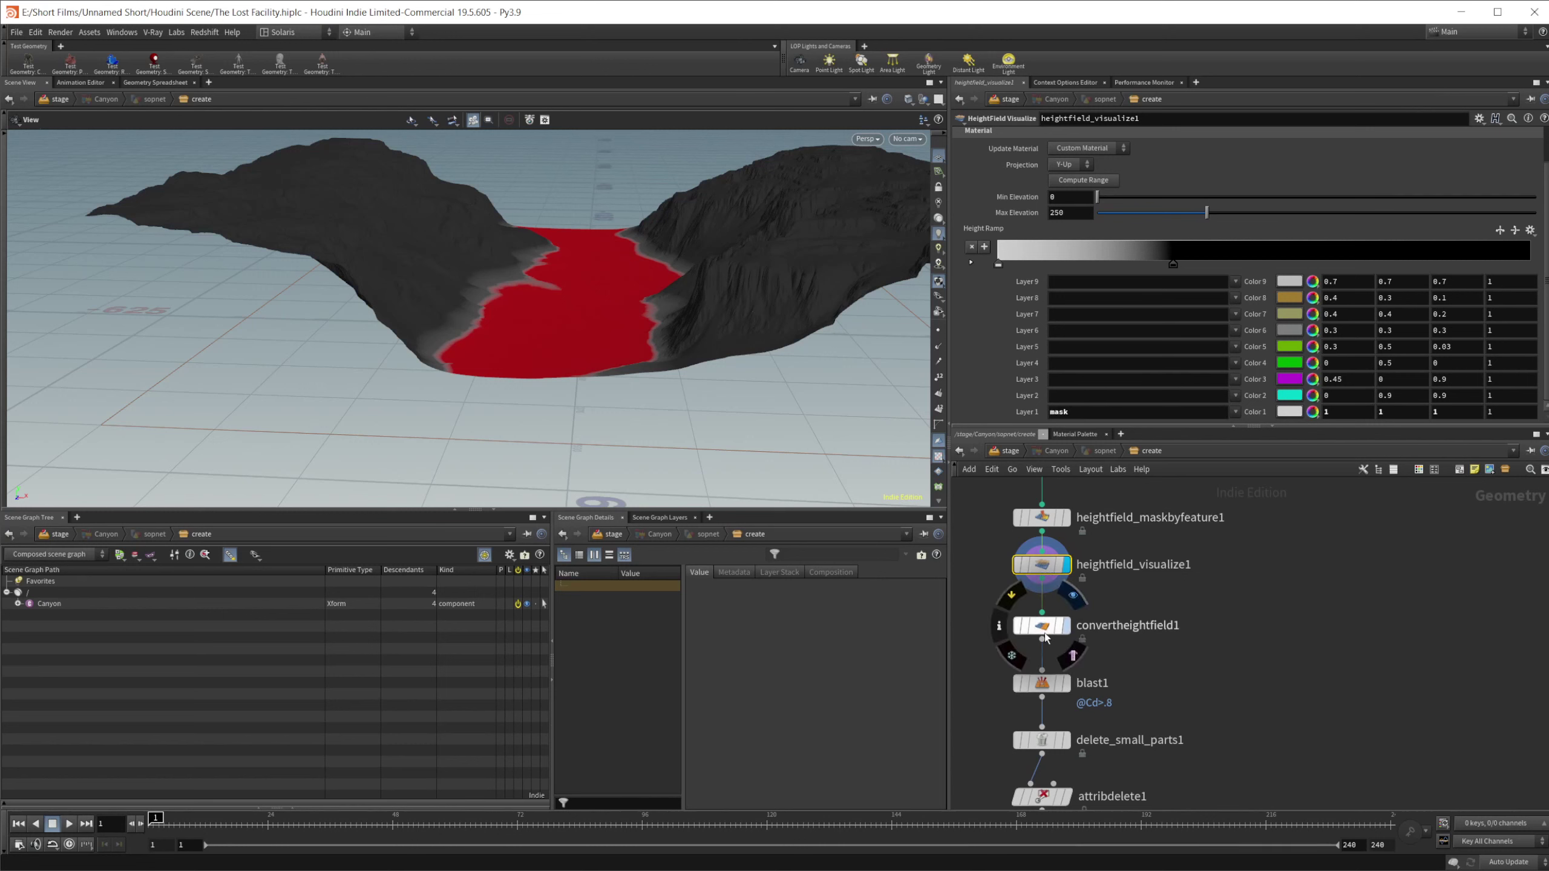
{"action": "key", "text": "r"}
{"action": "left_click", "coordinate": [1050, 649]}
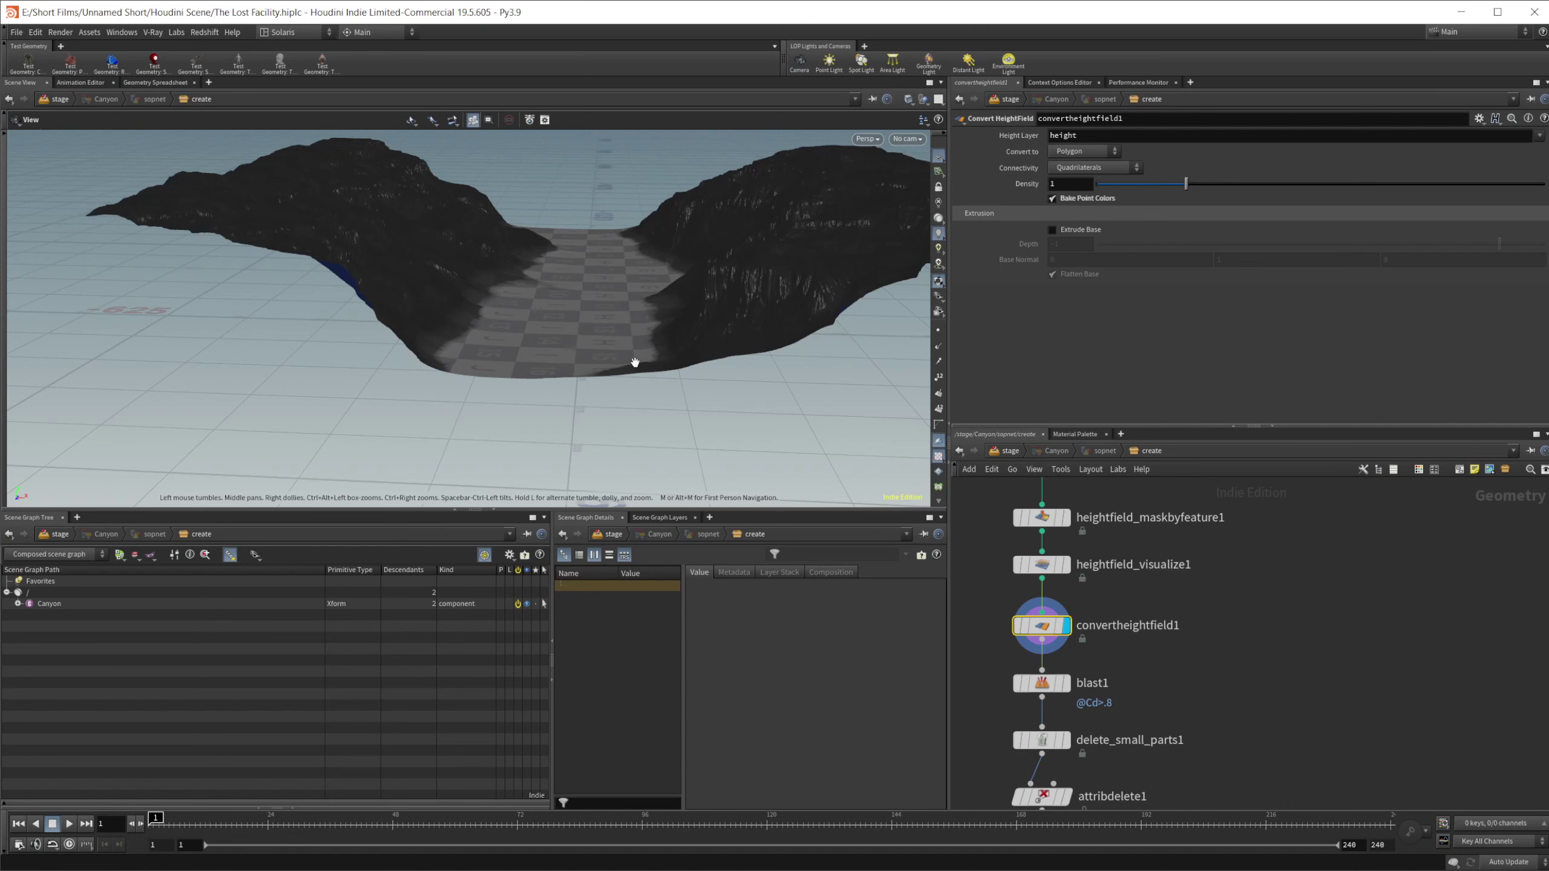
{"action": "middle_click_drag", "start_coordinate": [1113, 654], "coordinate": [1128, 556]}
{"action": "scroll", "coordinate": [1085, 571], "scroll_direction": "up", "scroll_amount": 4}
{"action": "middle_click_drag", "start_coordinate": [1032, 585], "coordinate": [1094, 584]}
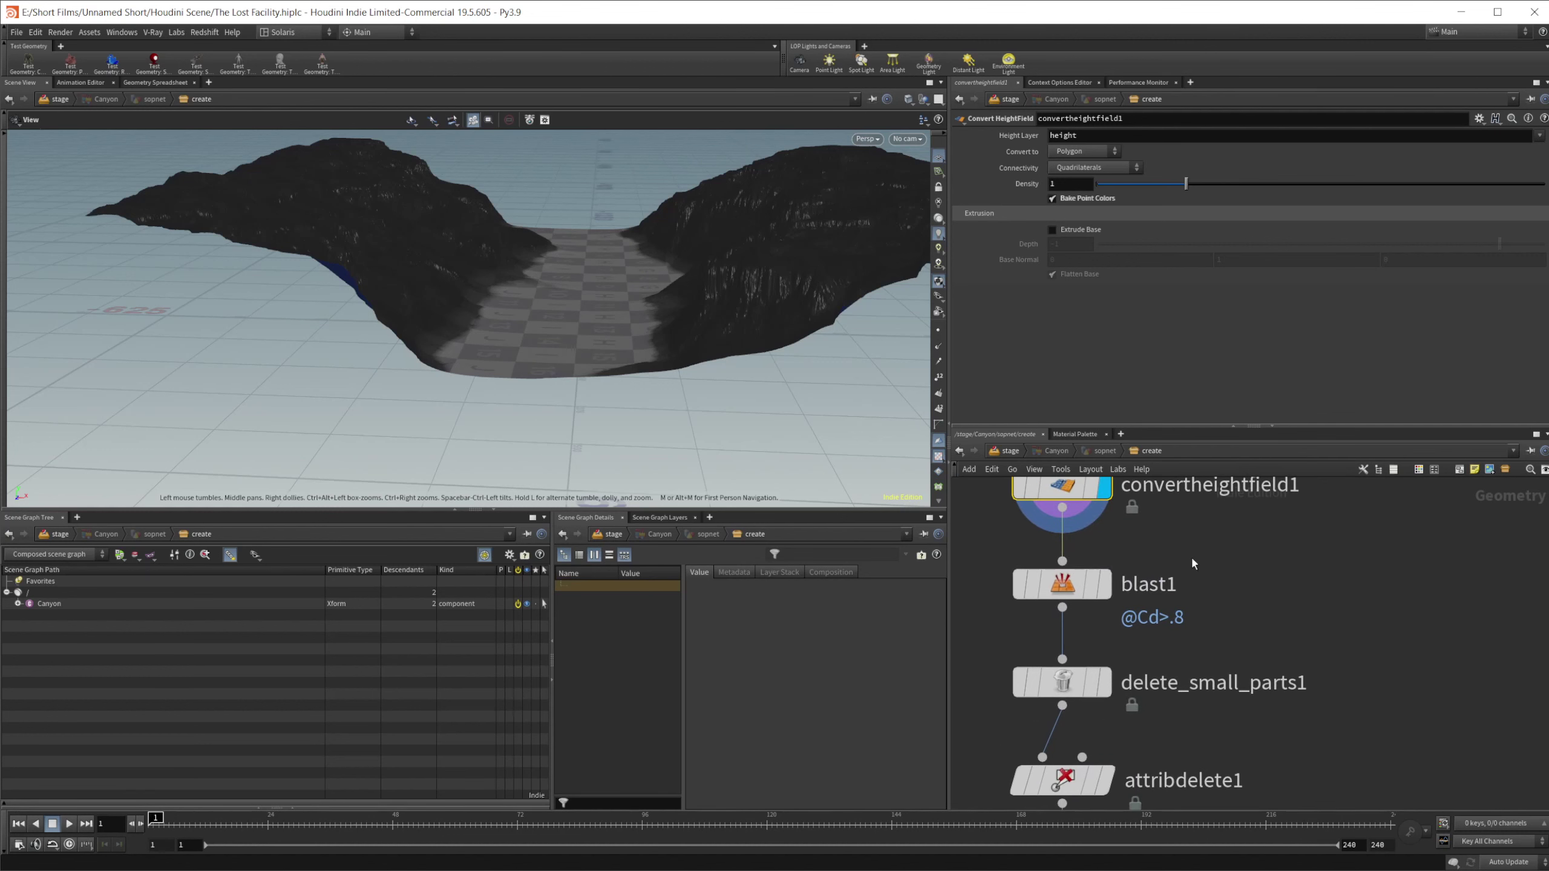
{"action": "left_click", "coordinate": [1065, 585]}
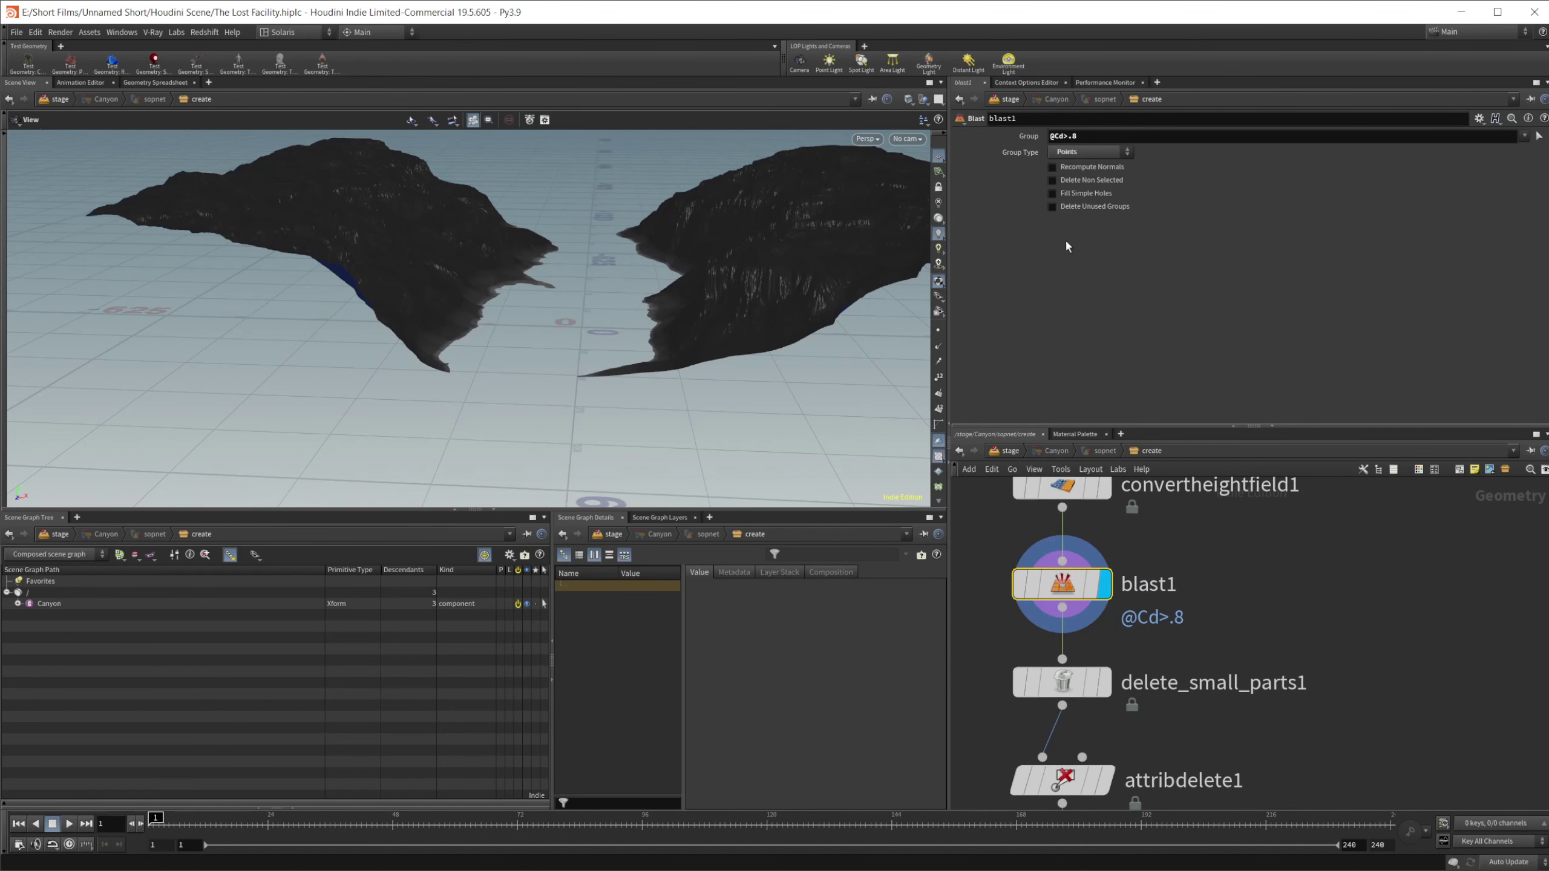
{"action": "left_click_drag", "start_coordinate": [1078, 136], "coordinate": [1030, 164]}
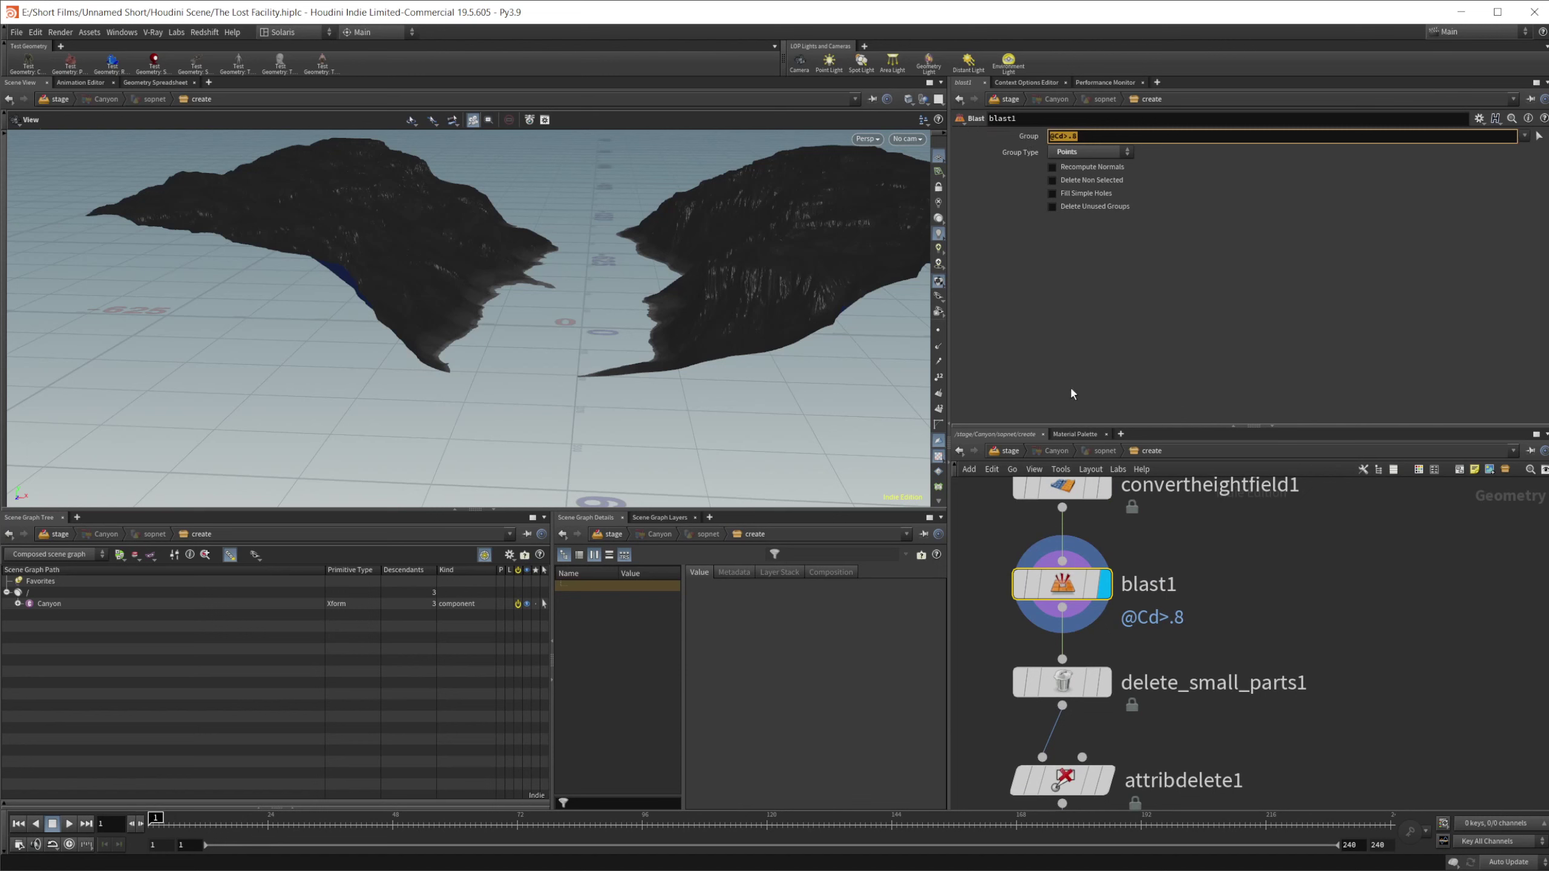
{"action": "left_click", "coordinate": [1315, 610]}
- Display delete_small_parts1 (area threshold 100), then attribdelete1 with only the two walls
{"action": "middle_click_drag", "start_coordinate": [1287, 702], "coordinate": [1275, 622]}
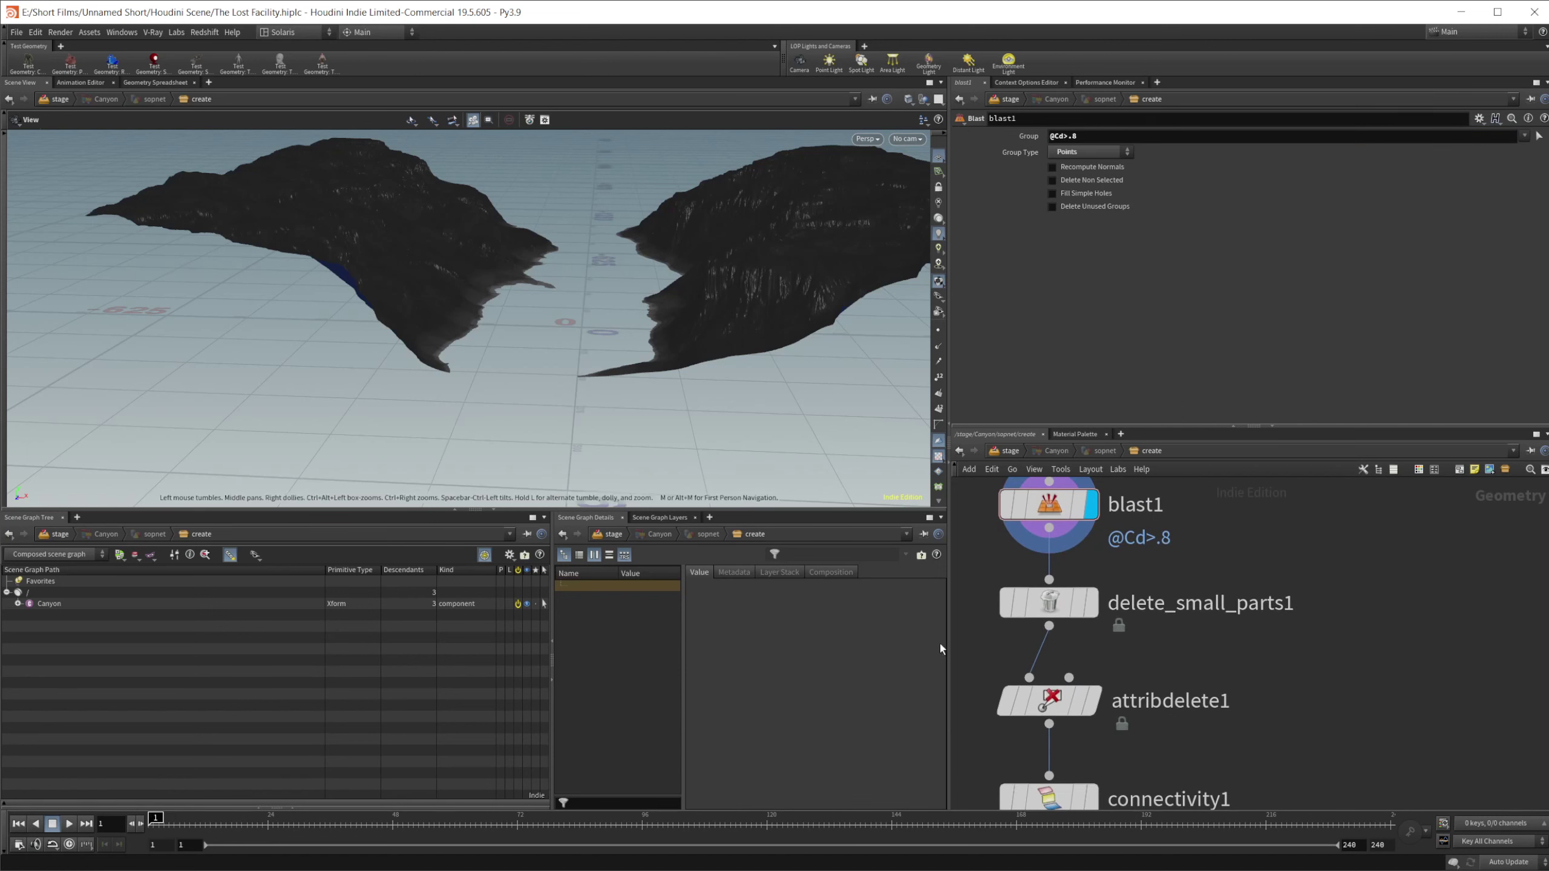
{"action": "mouse_move", "coordinate": [1091, 596]}
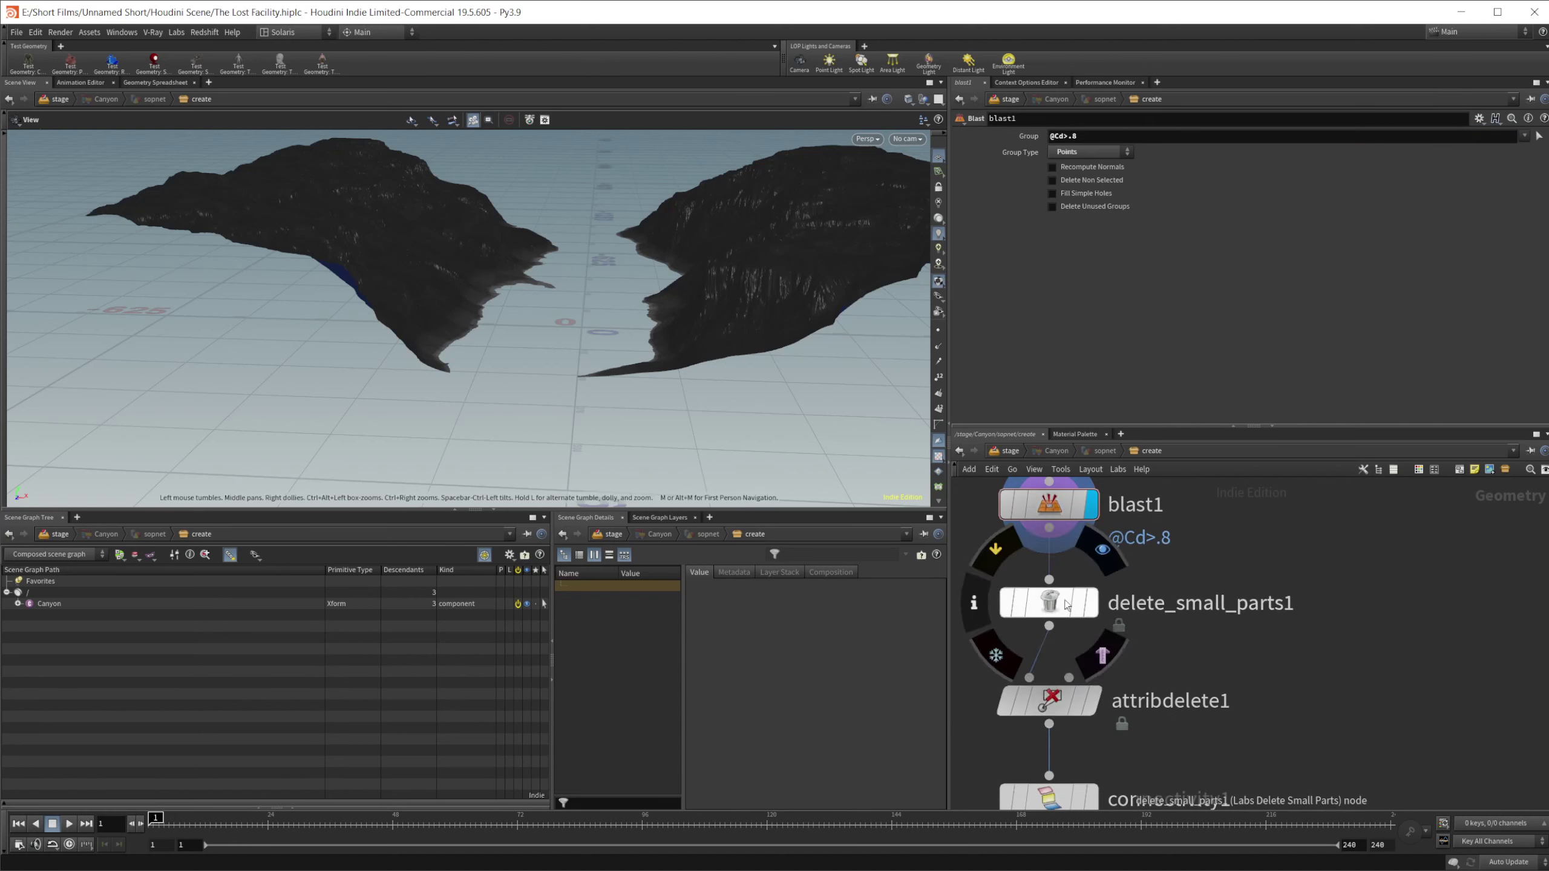
{"action": "left_click", "coordinate": [1097, 609]}
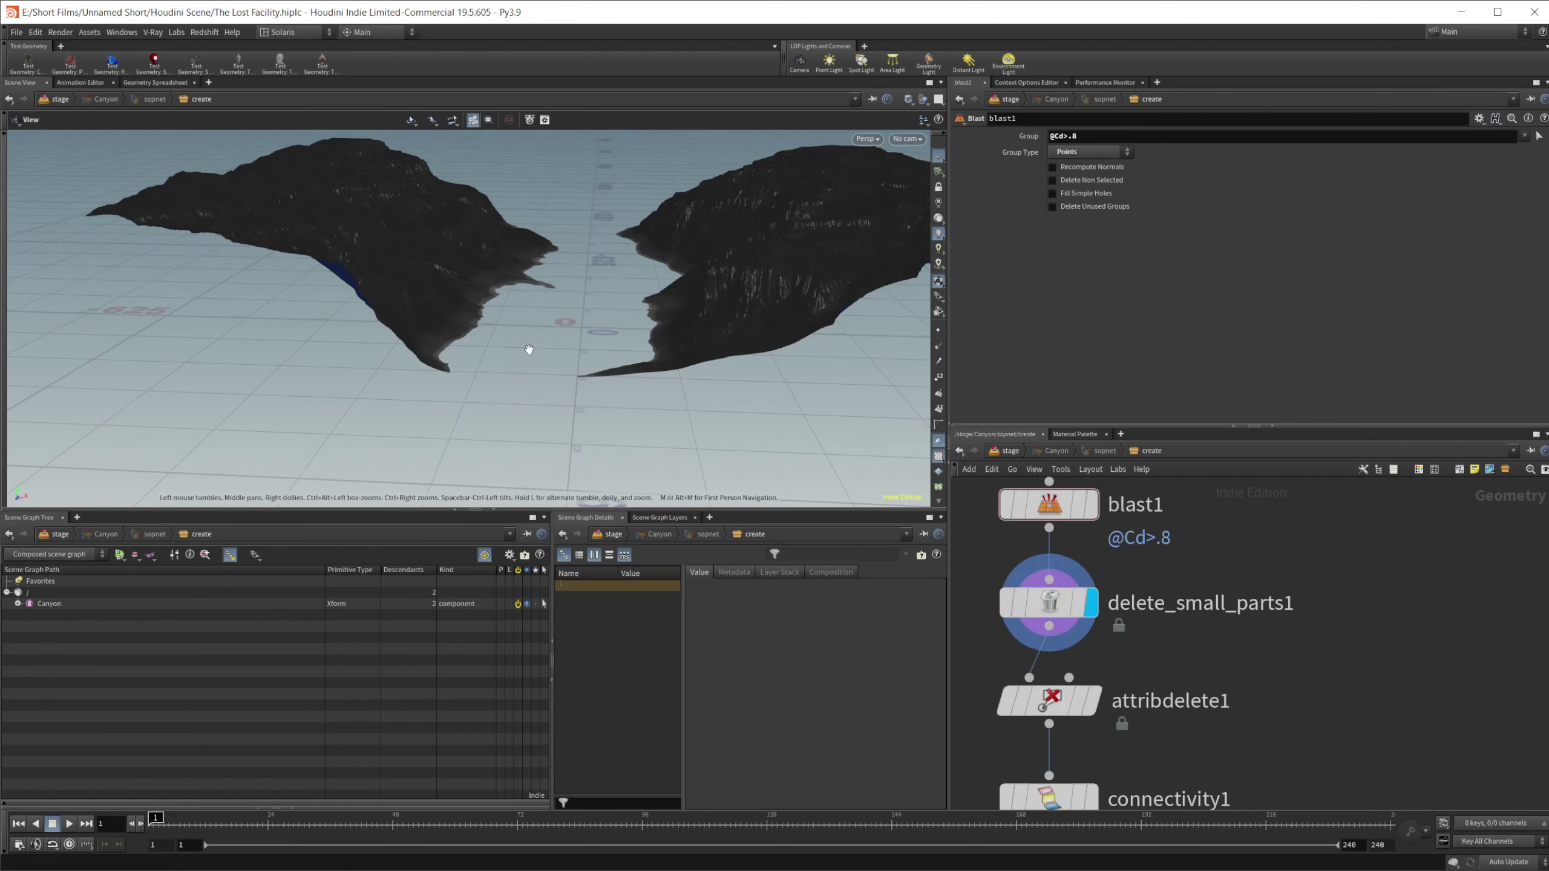
{"action": "left_click", "coordinate": [1039, 604]}
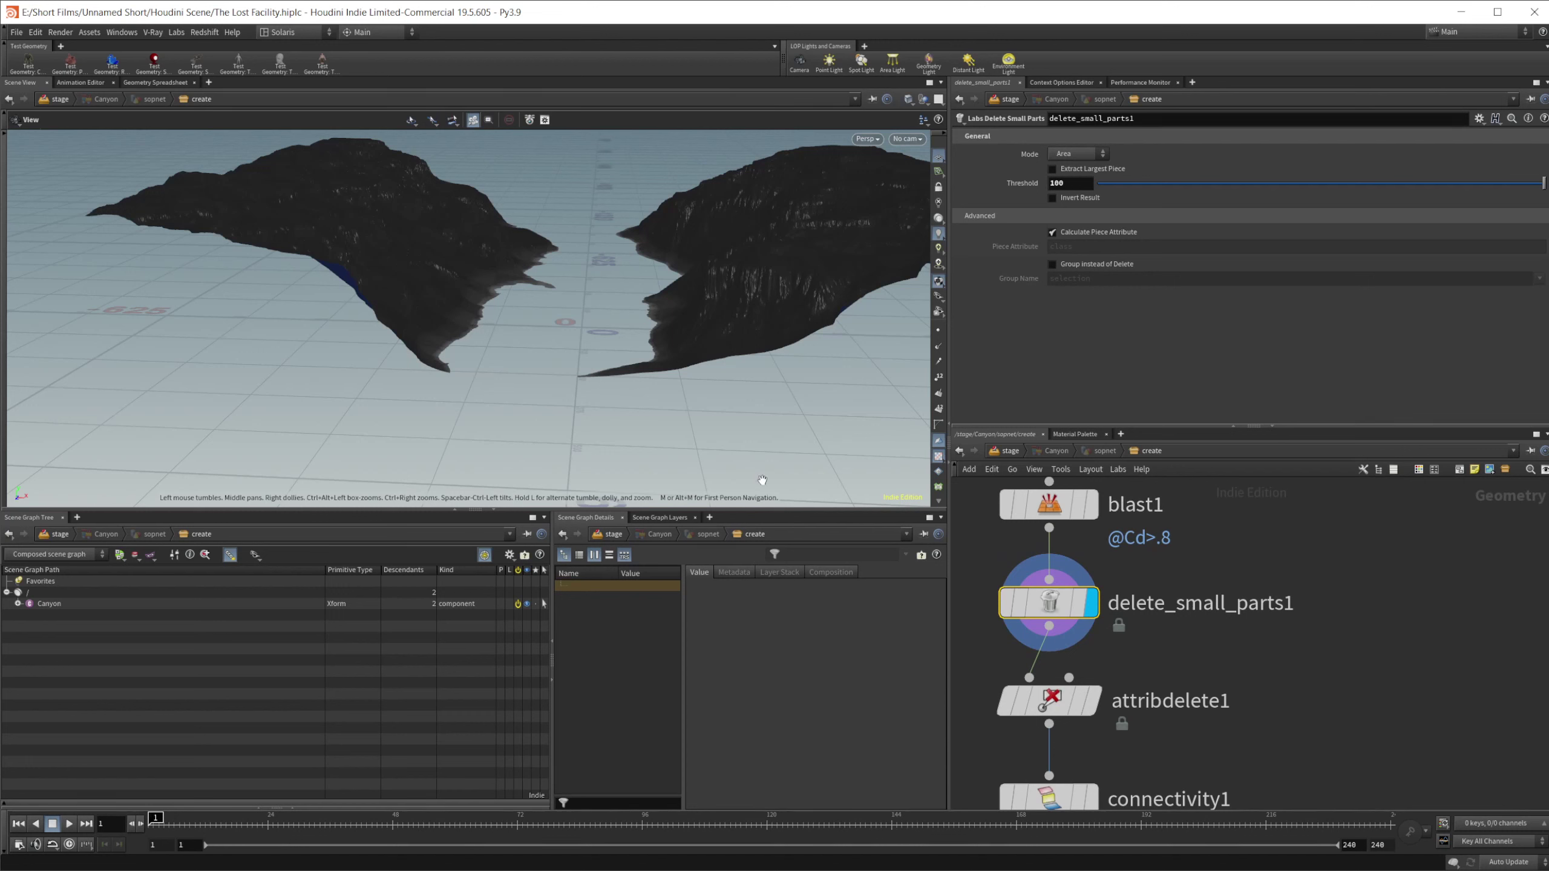
{"action": "middle_click_drag", "start_coordinate": [1257, 653], "coordinate": [1221, 575]}
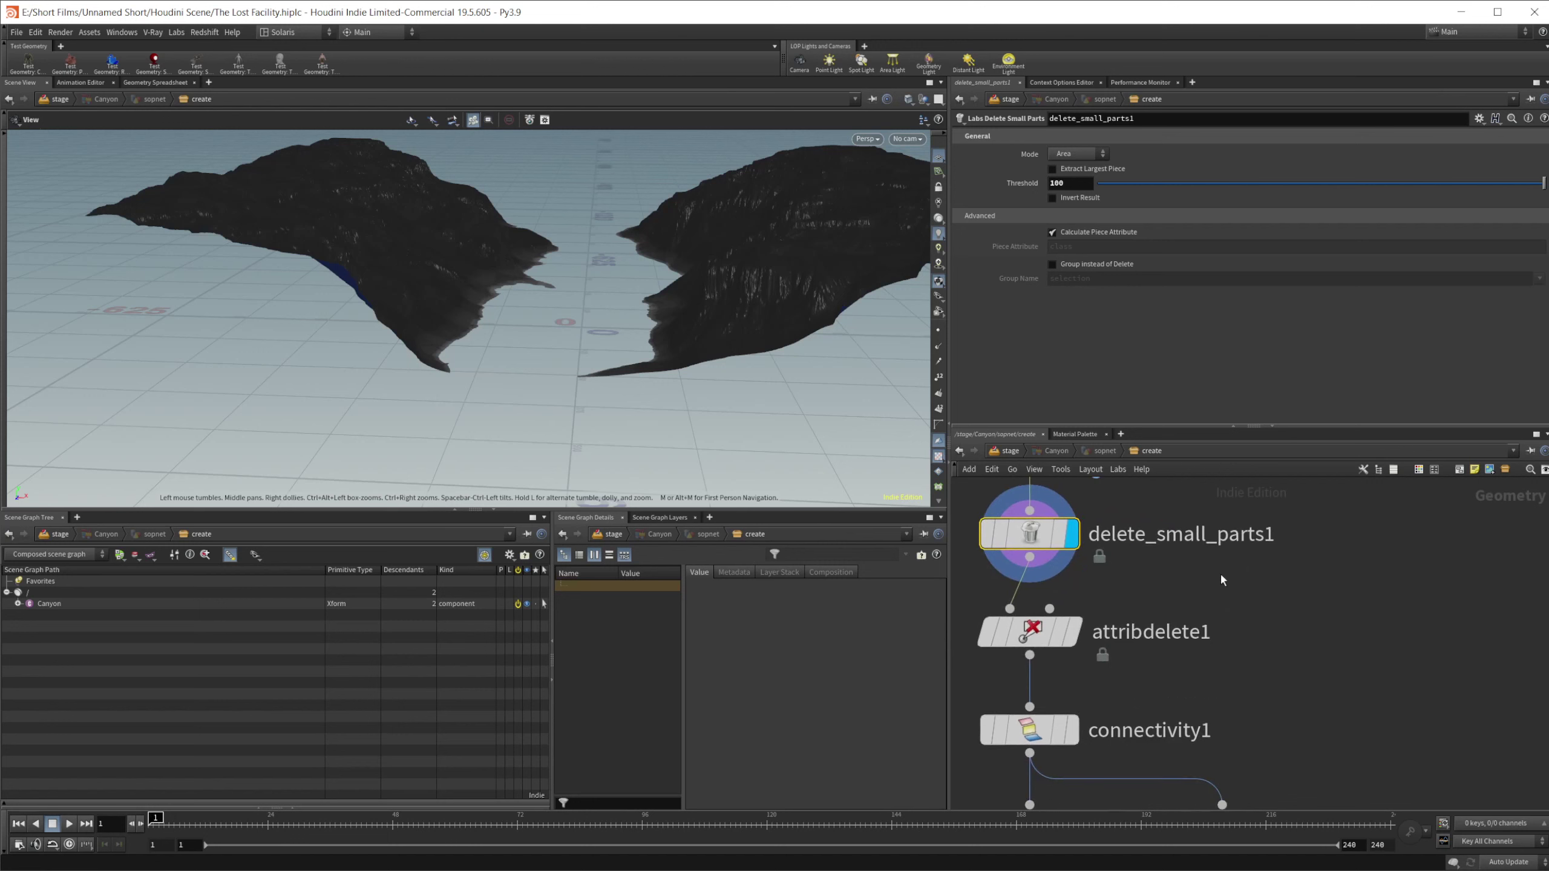
{"action": "mouse_move", "coordinate": [1029, 651]}
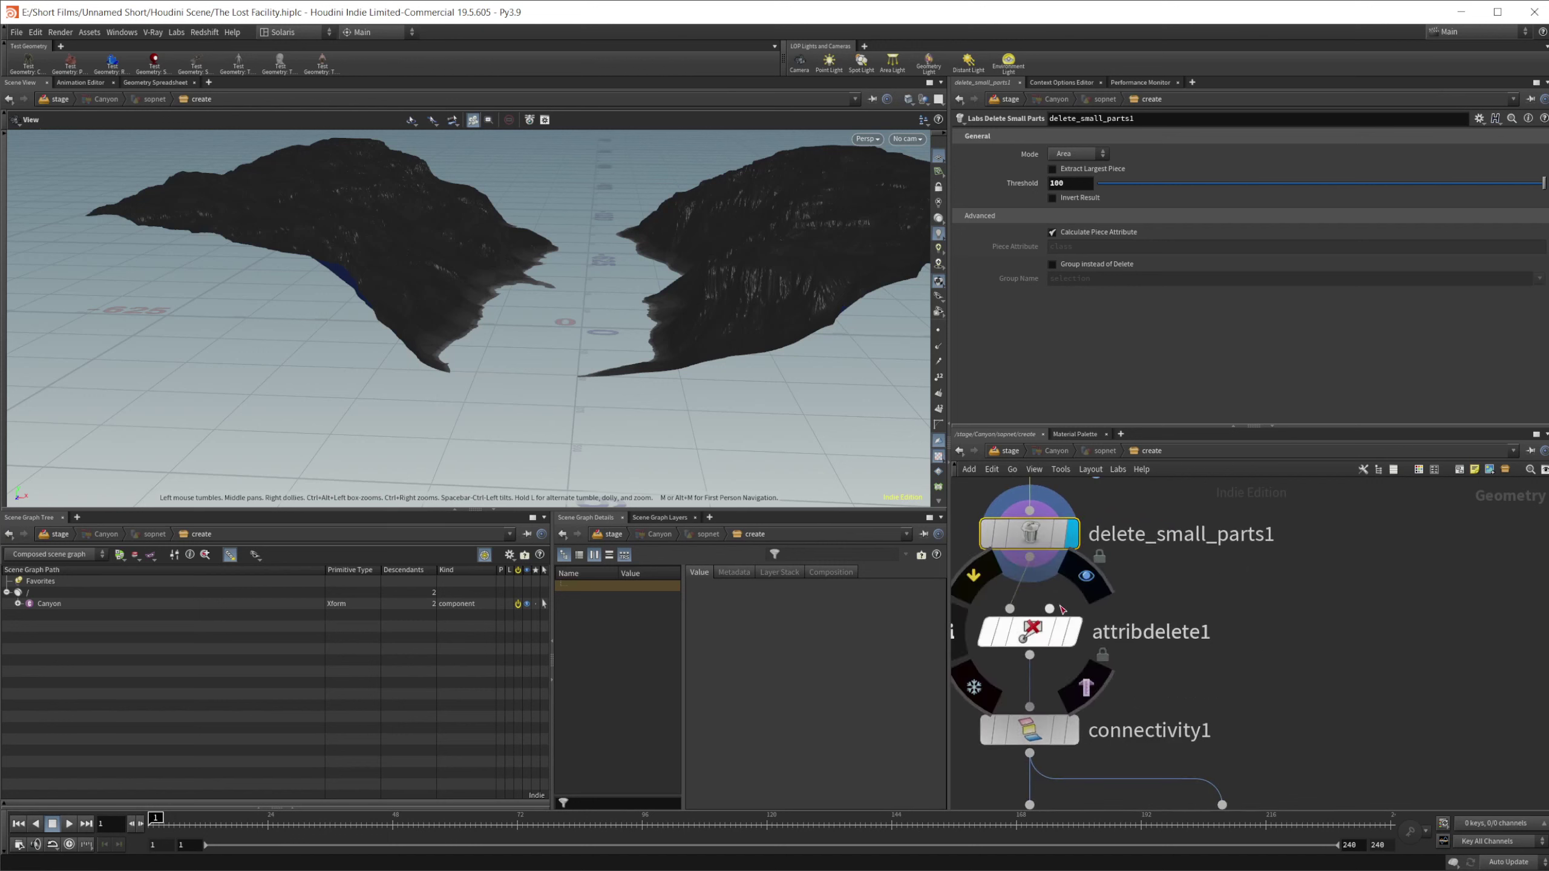
{"action": "left_click", "coordinate": [1086, 575]}
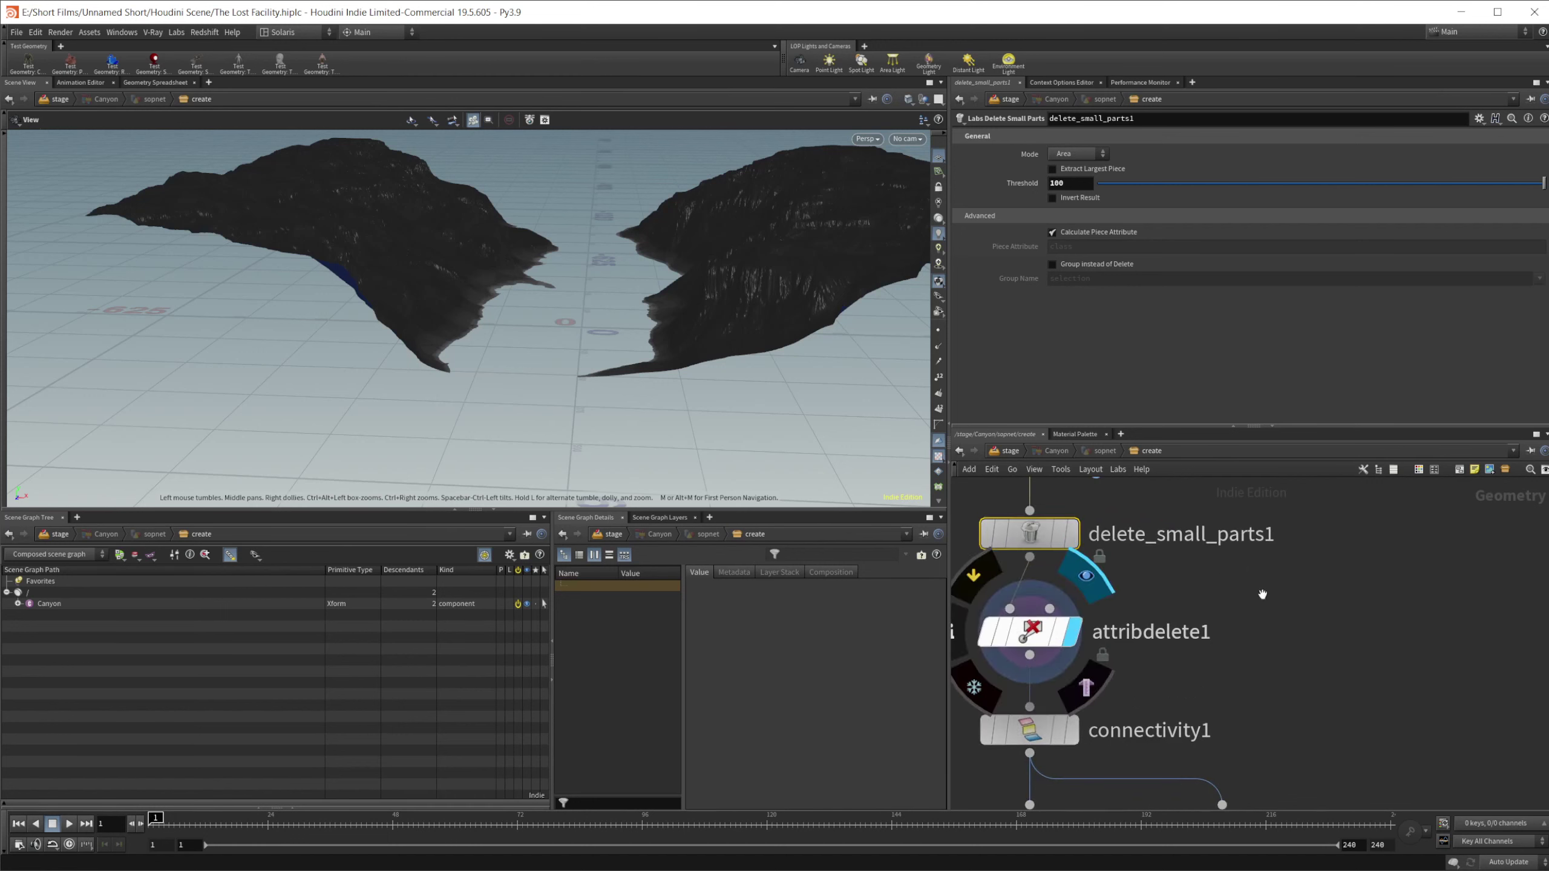
{"action": "middle_click_drag", "start_coordinate": [1086, 576], "coordinate": [1122, 504]}
- Pan down to the blast2/blast3 class splits, transforms and merge1 below attribdelete1
{"action": "middle_click_drag", "start_coordinate": [1256, 631], "coordinate": [1246, 518]}
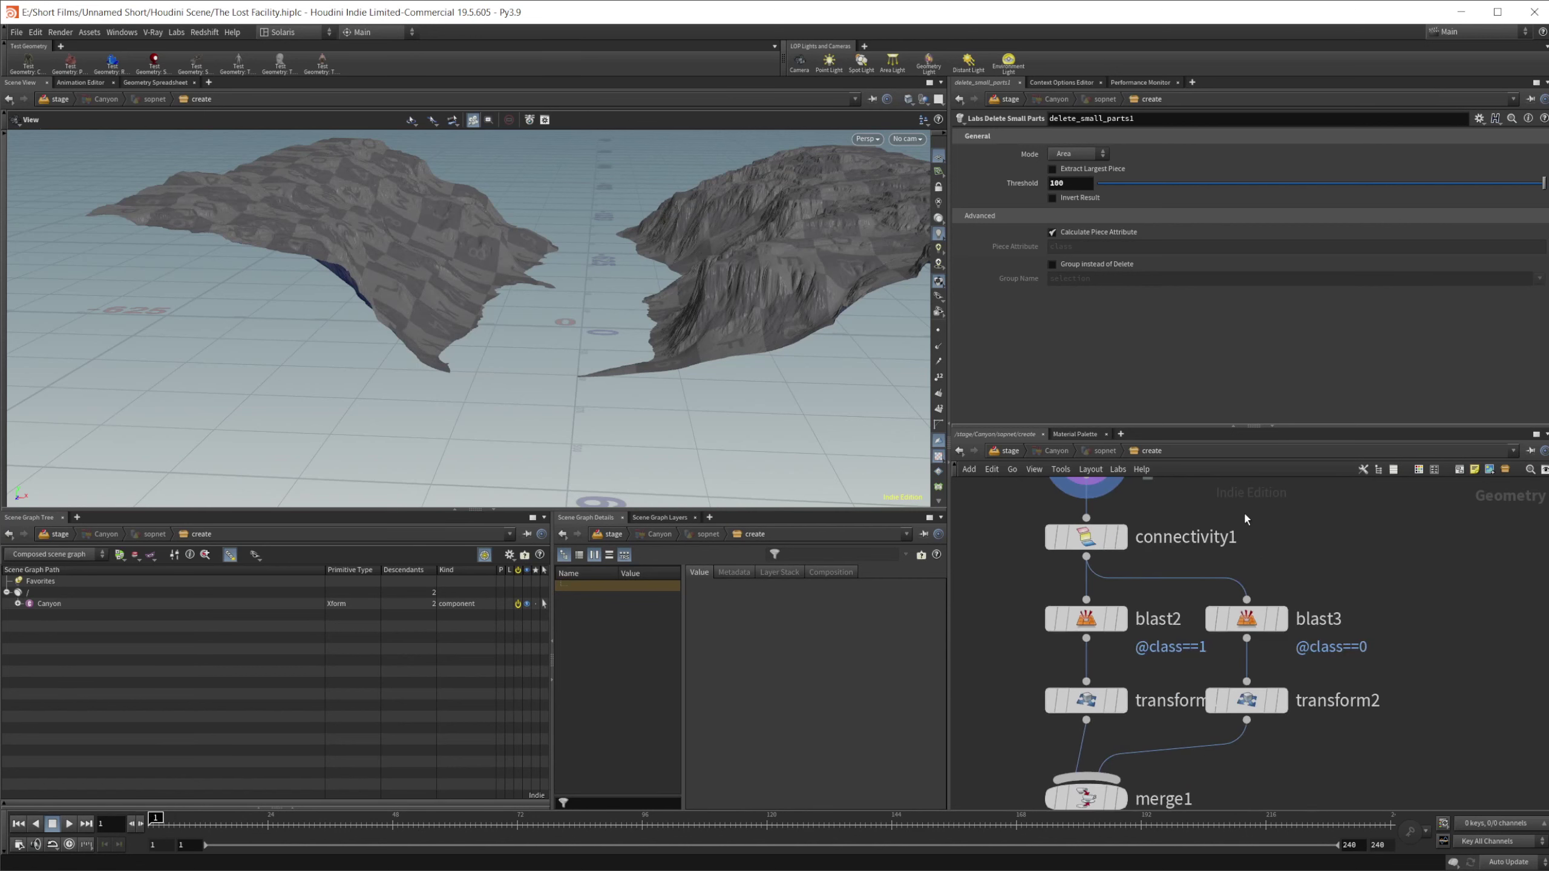
{"action": "scroll", "coordinate": [1216, 570], "scroll_direction": "down", "scroll_amount": 3}
{"action": "mouse_move", "coordinate": [1138, 695]}
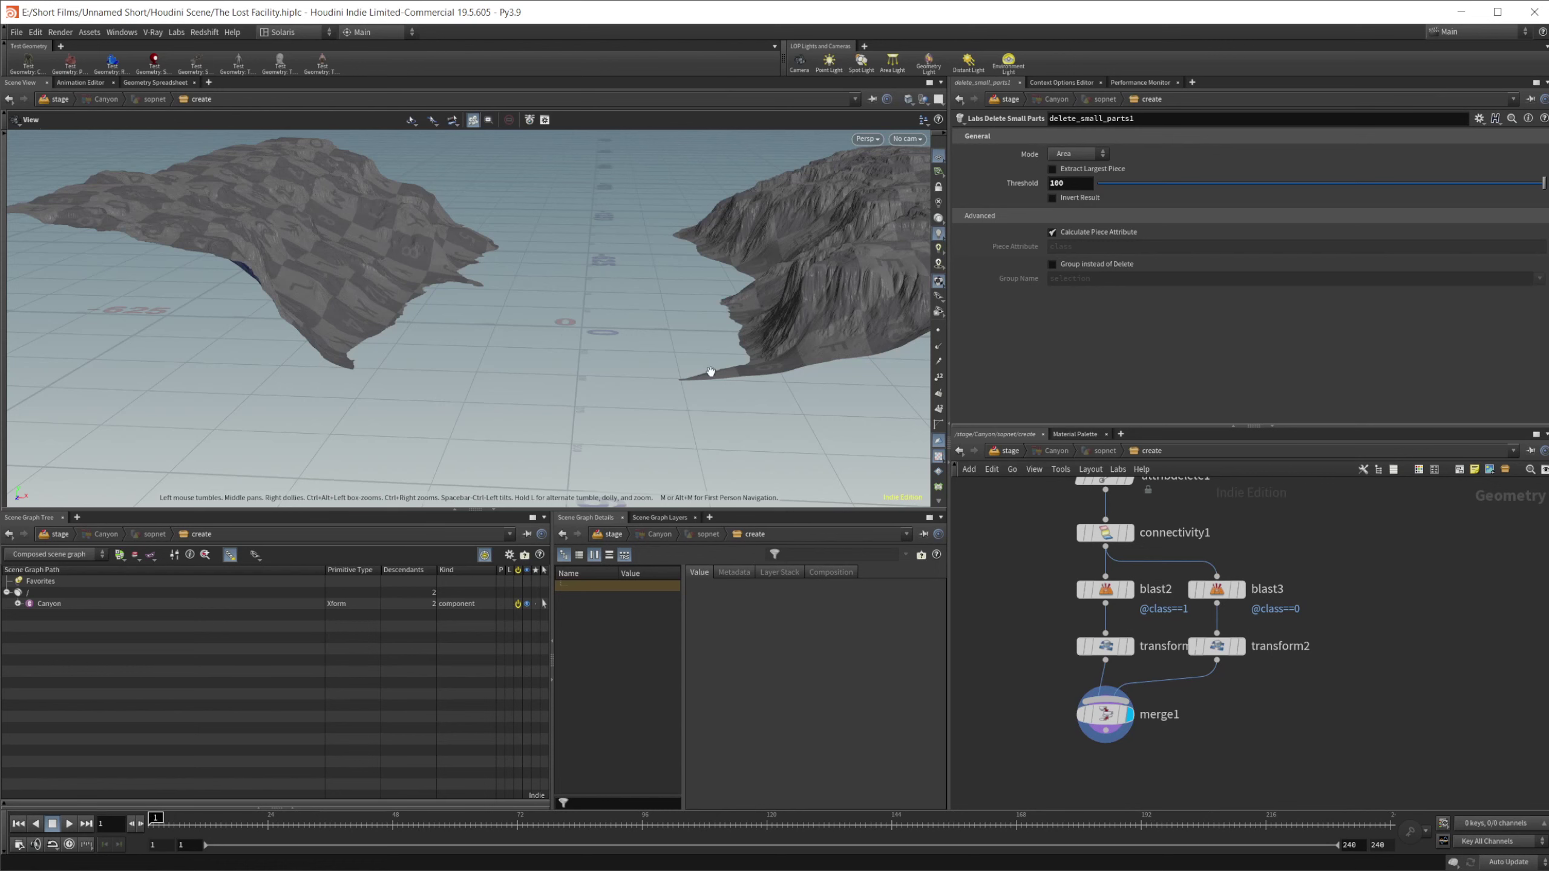
- At the stage level, display Canyon_Floor on its own and peek inside at its heightfield nodes
{"action": "left_click", "coordinate": [1006, 450]}
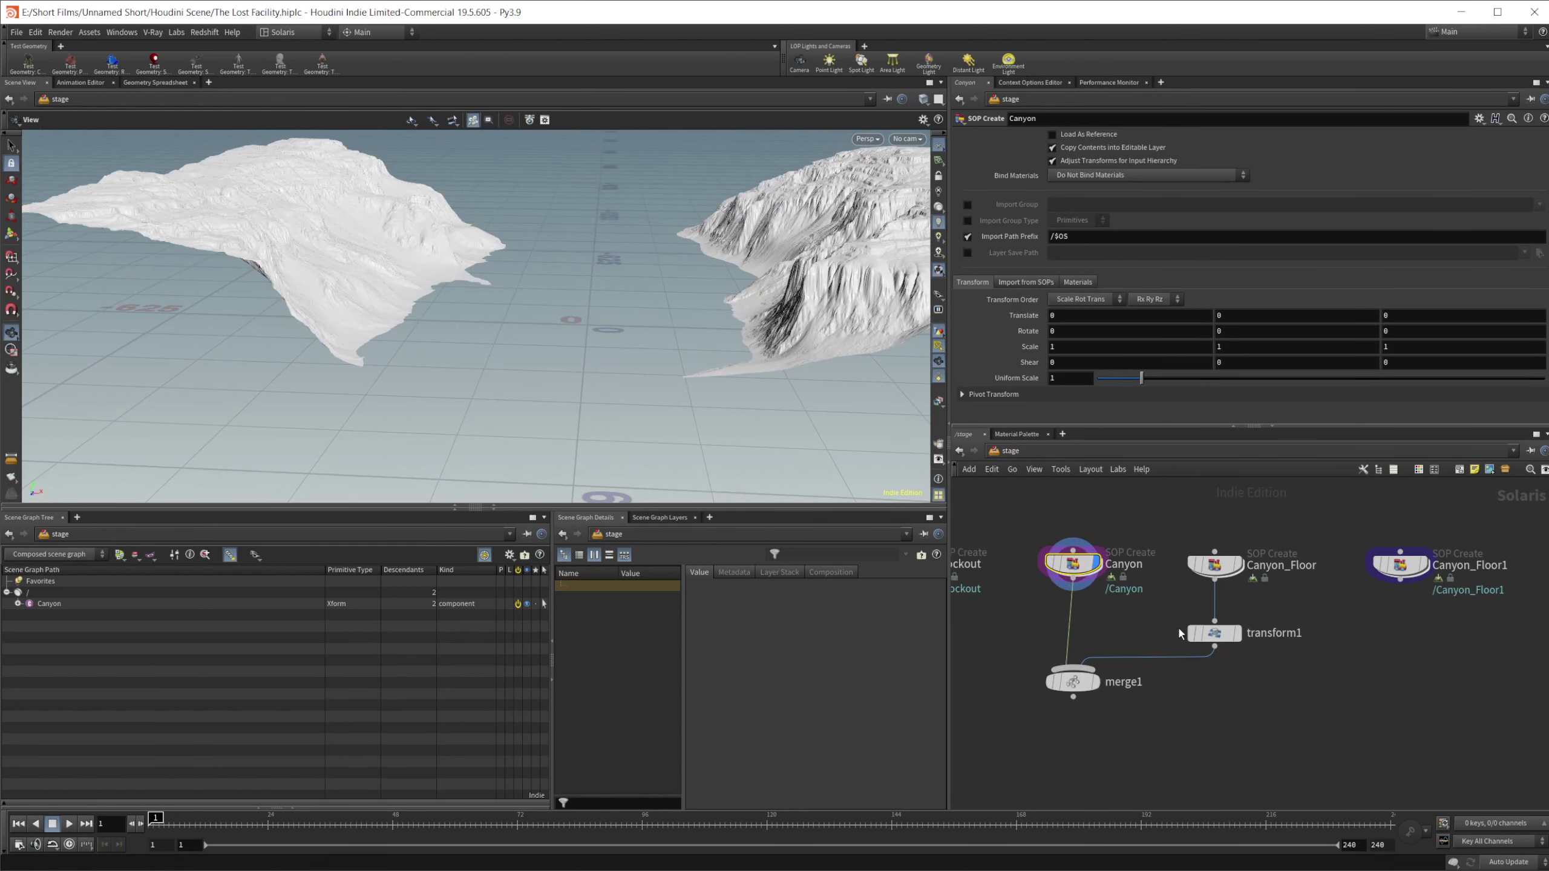
{"action": "mouse_move", "coordinate": [1239, 549]}
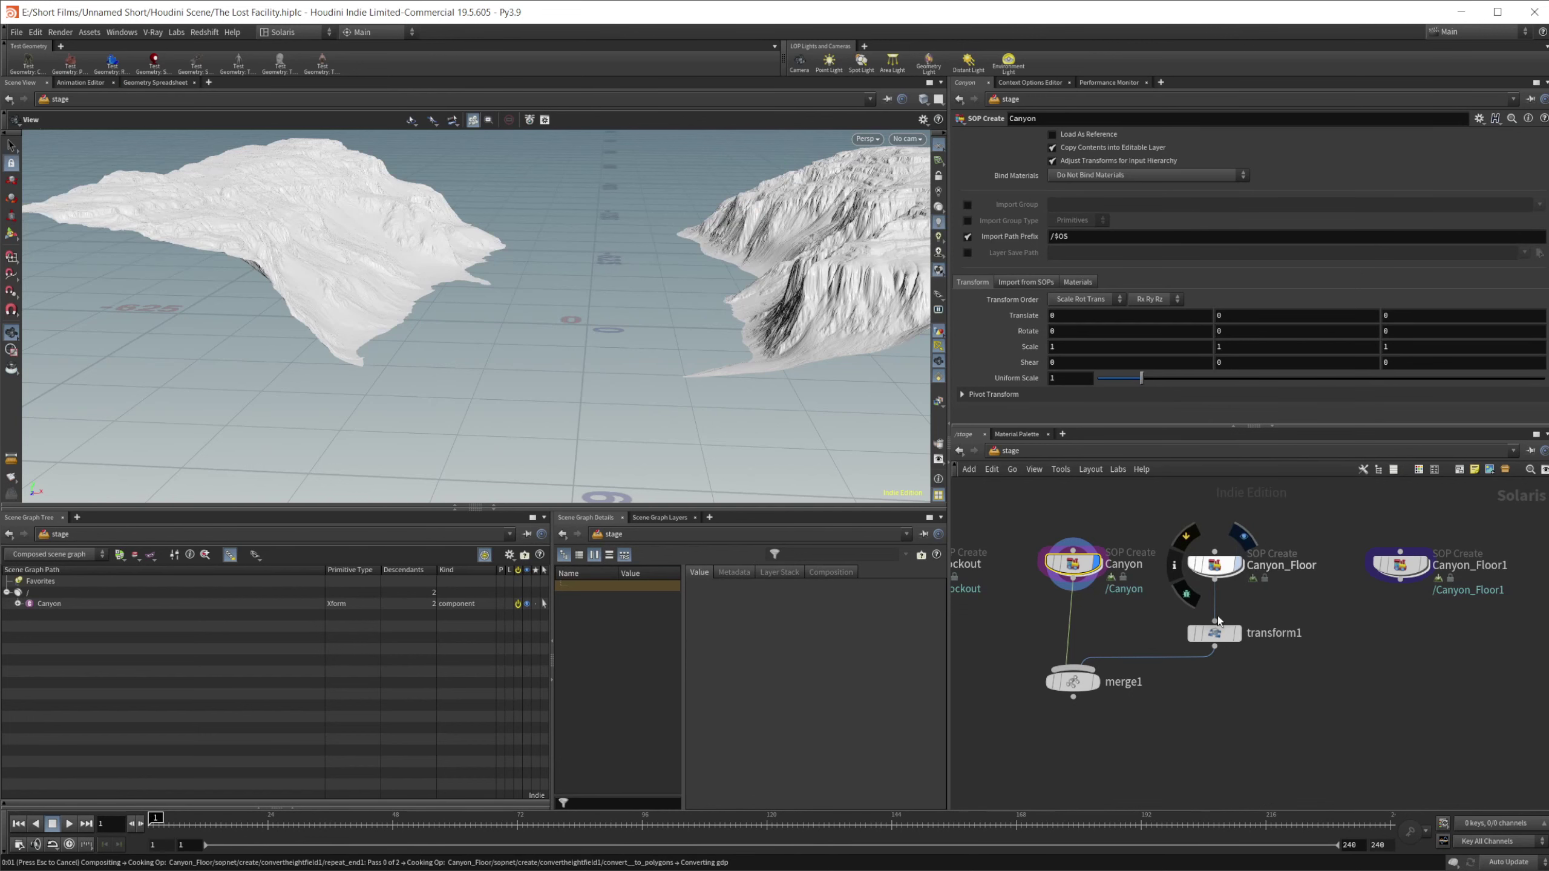
{"action": "key", "text": "r"}
{"action": "double_click", "coordinate": [1213, 568]}
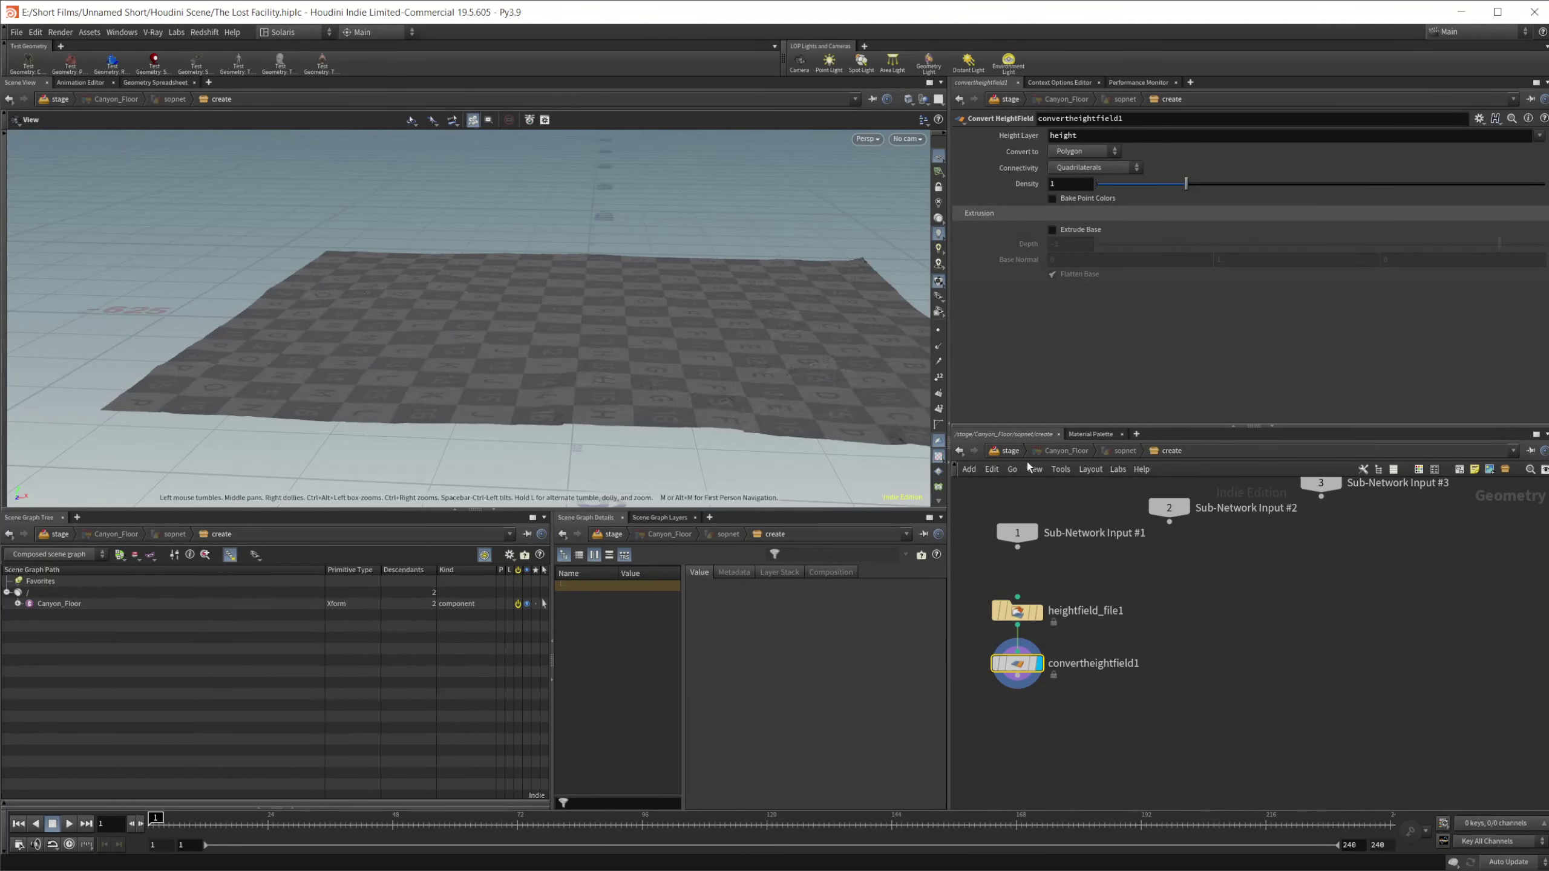
{"action": "key", "text": "u"}
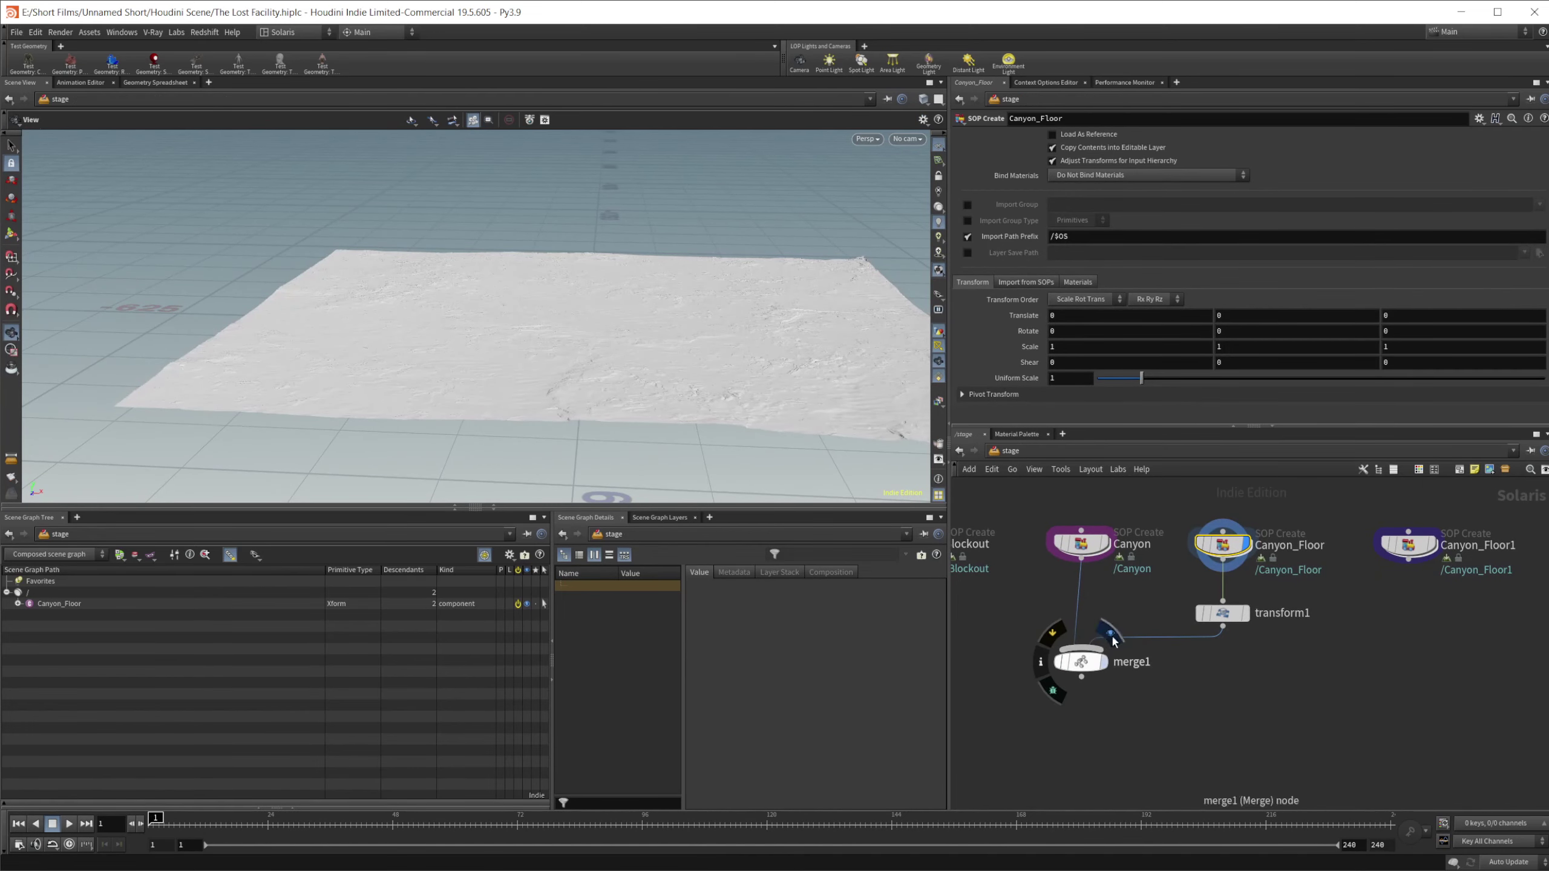
- Display merge1 to combine the canyon walls and floor, then orbit across the canyon floor
{"action": "left_click", "coordinate": [1109, 636]}
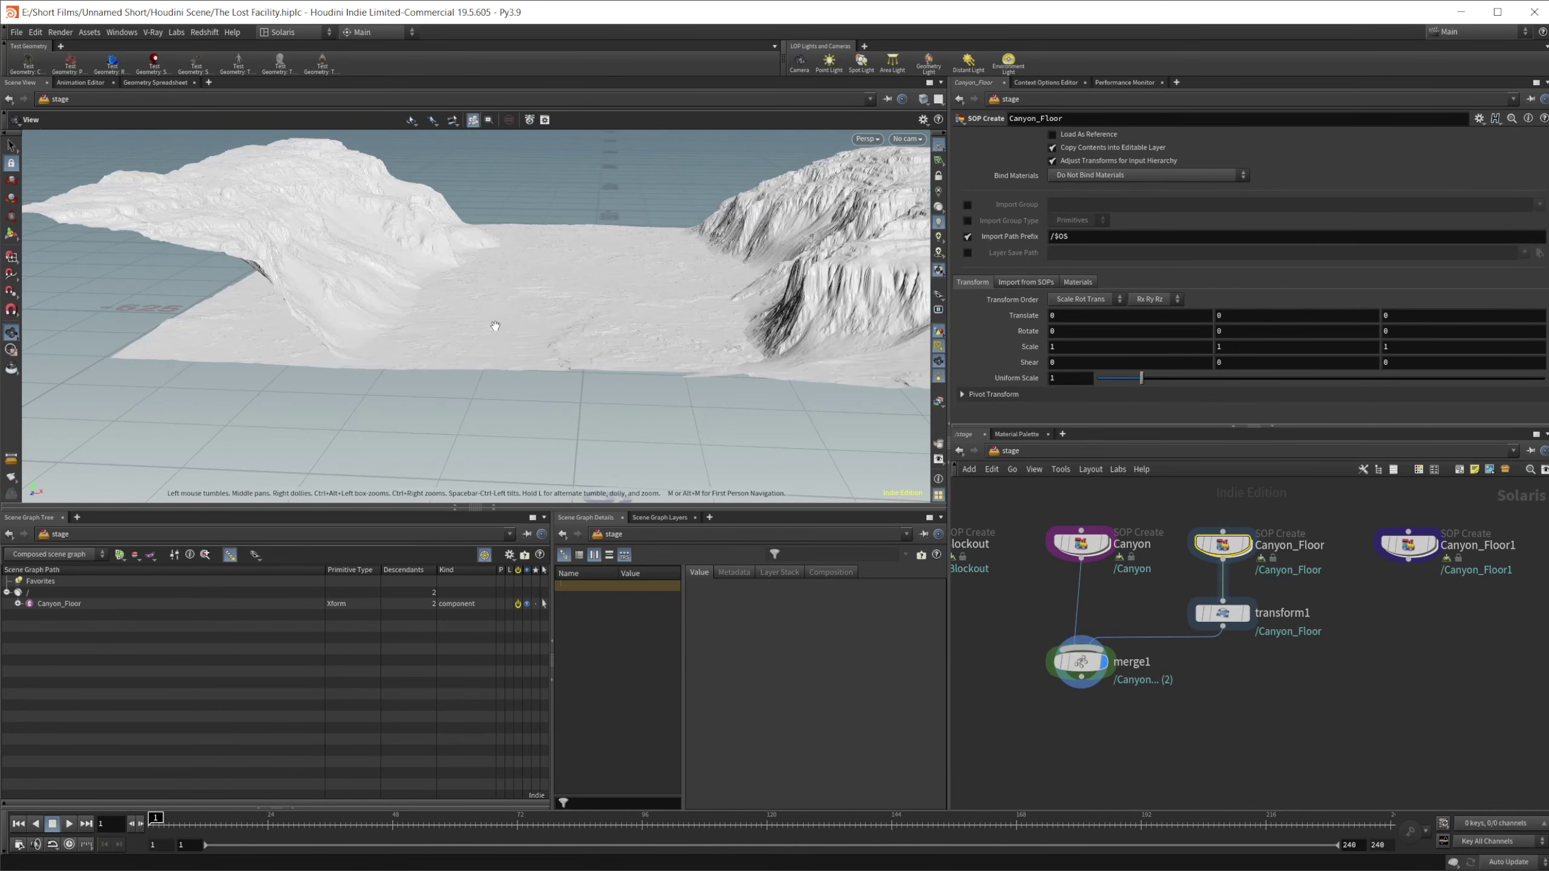
{"action": "scroll", "coordinate": [495, 325], "scroll_direction": "up", "scroll_amount": 10}
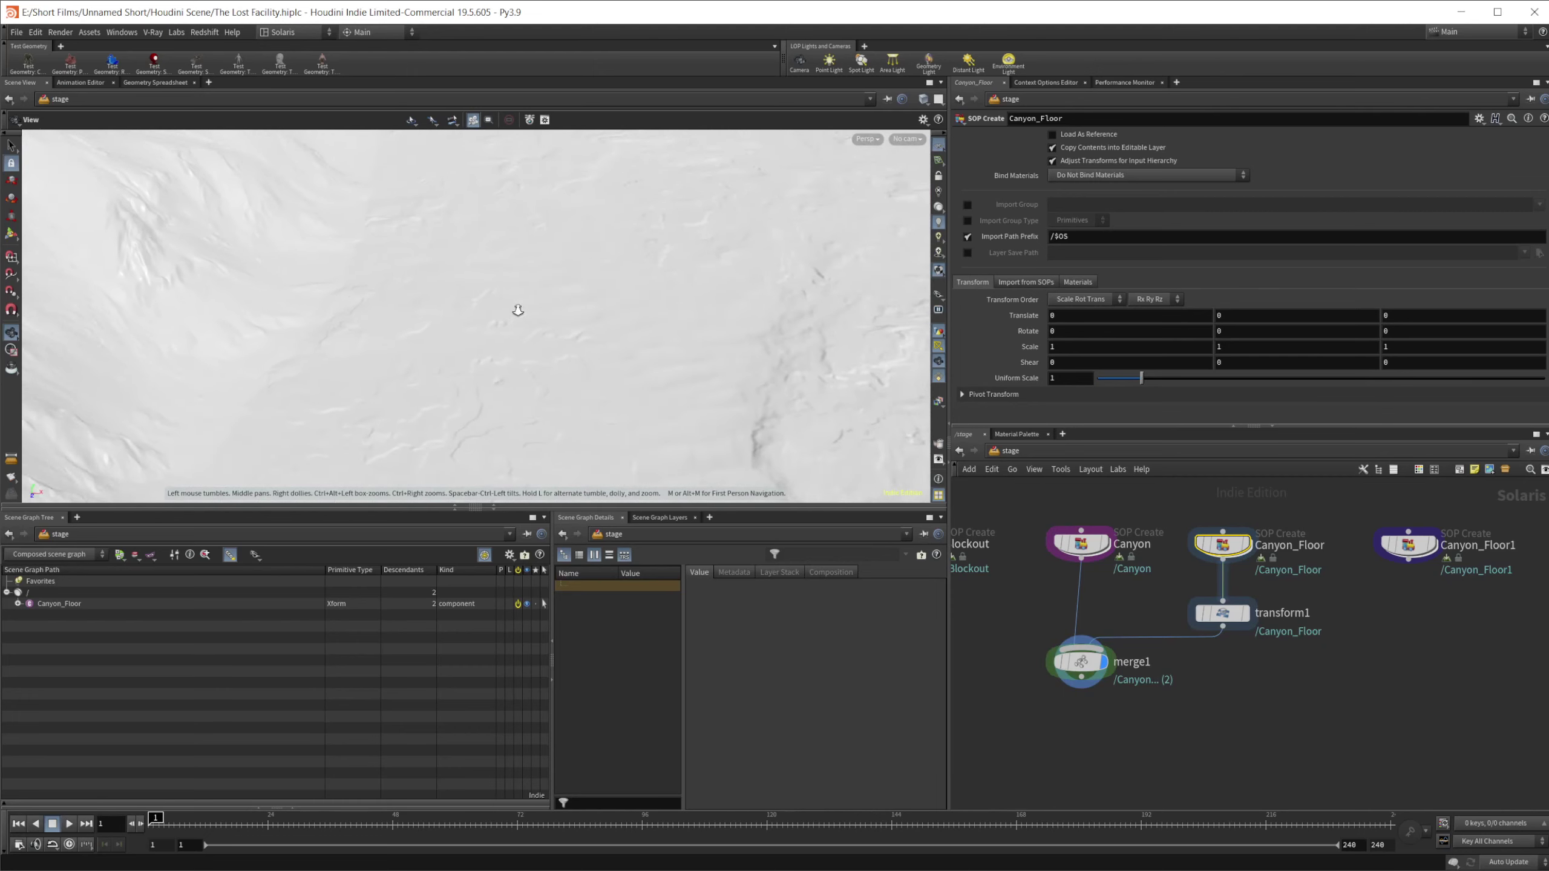
{"action": "left_click_drag", "start_coordinate": [529, 308], "coordinate": [585, 360]}
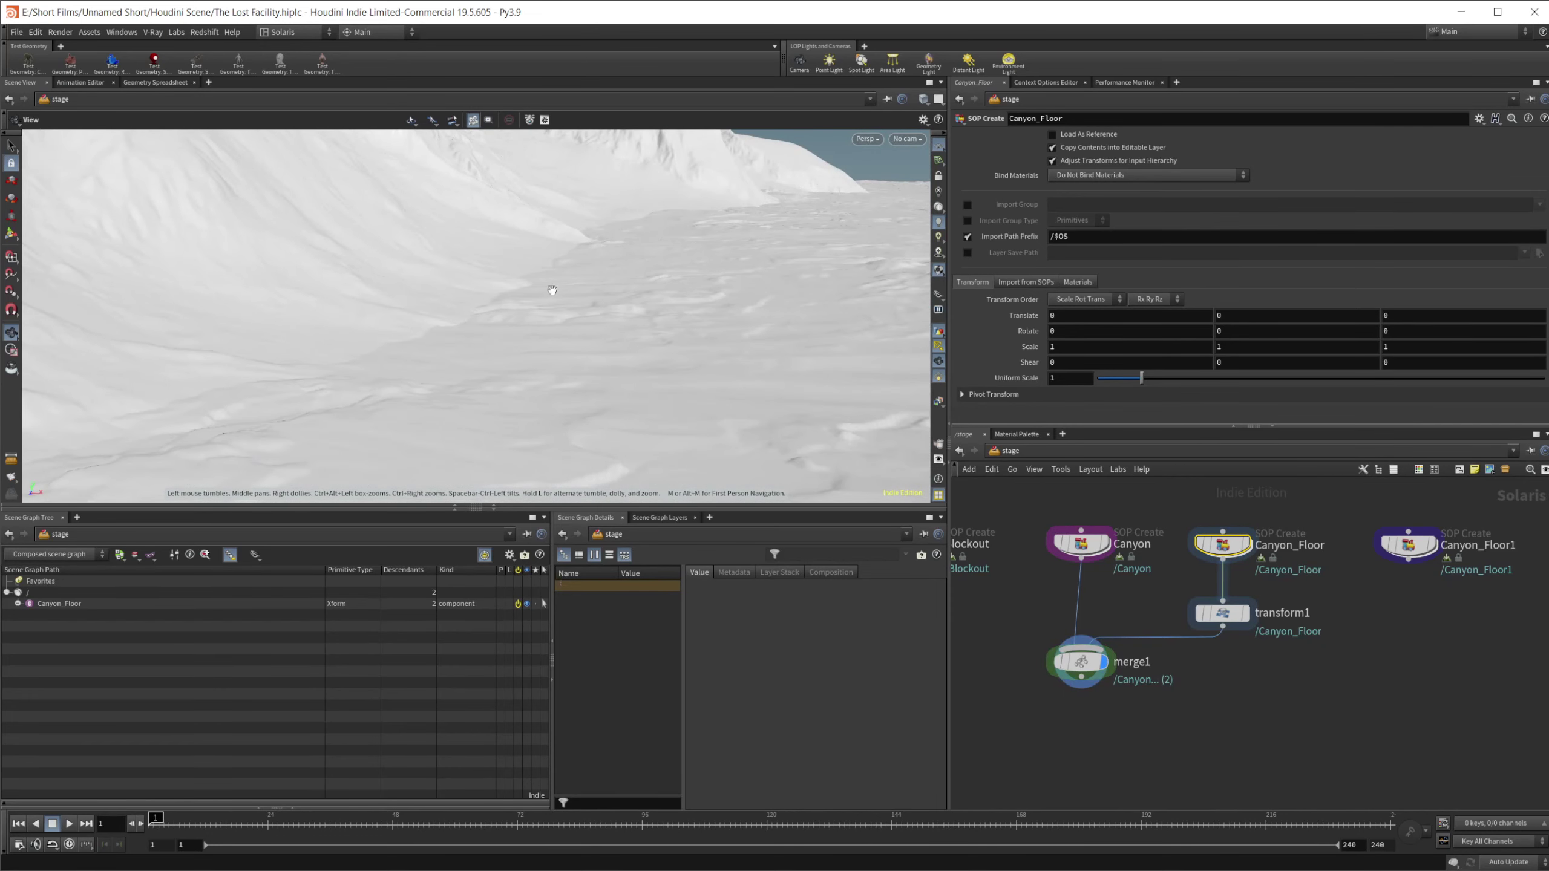
{"action": "left_click_drag", "start_coordinate": [656, 363], "coordinate": [365, 357]}
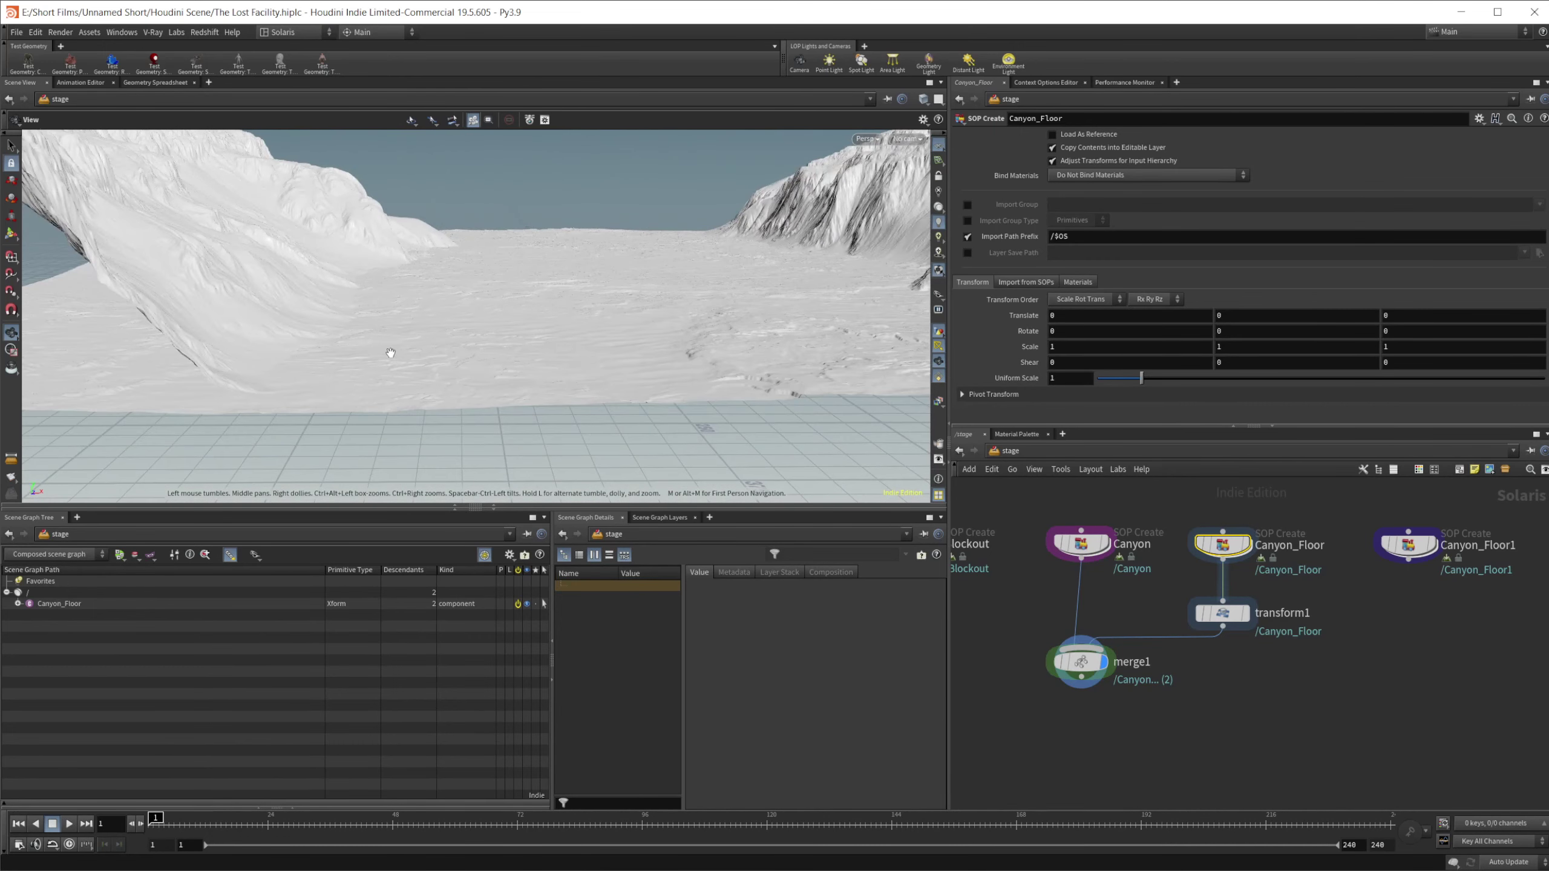
{"action": "left_click_drag", "start_coordinate": [669, 313], "coordinate": [505, 283]}
{"action": "mouse_move", "coordinate": [580, 334]}
{"action": "left_mouse_down"}
{"action": "mouse_move", "coordinate": [564, 317]}
{"action": "mouse_move", "coordinate": [574, 338]}
{"action": "left_mouse_up"}
- View the merged canyon from higher and lower angles, then enter Canyon_Floor1's heightfield network
{"action": "middle_click_drag", "start_coordinate": [1429, 623], "coordinate": [1232, 637]}
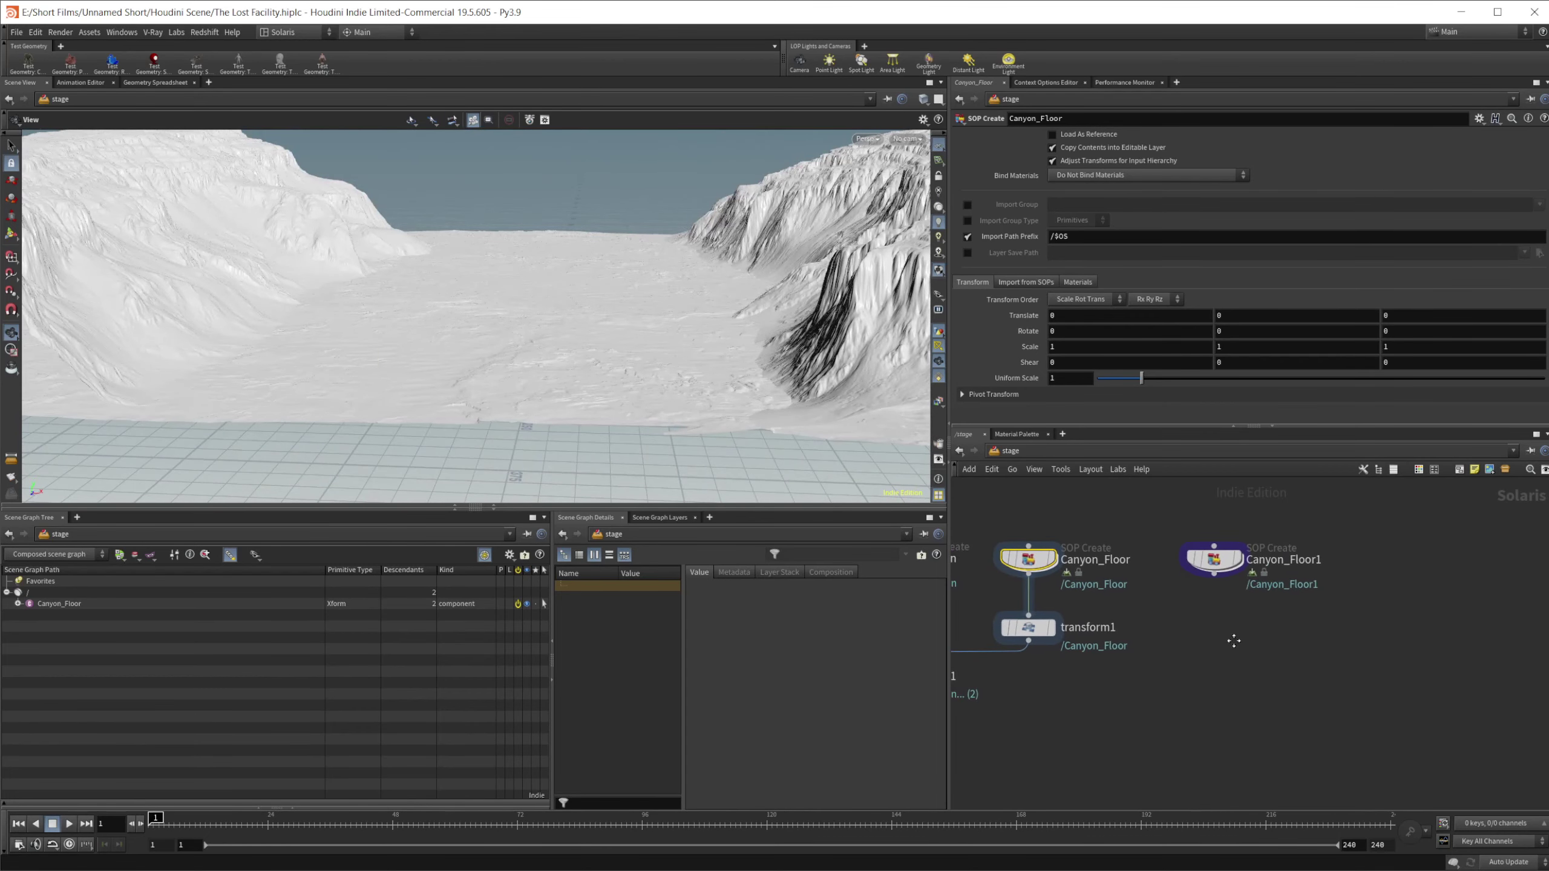
{"action": "mouse_move", "coordinate": [1217, 552]}
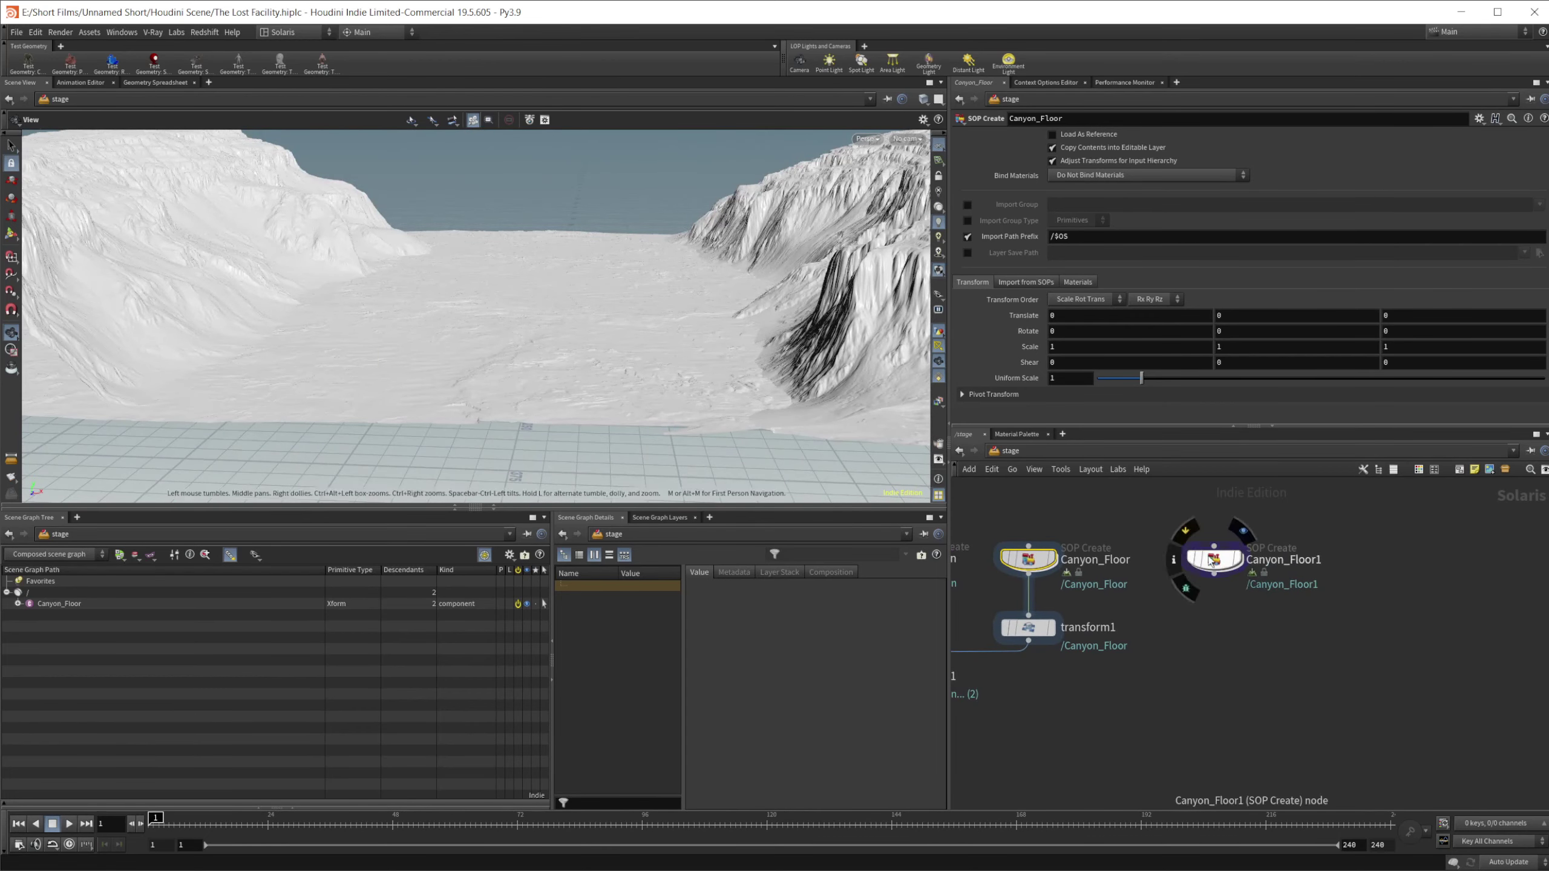
{"action": "left_click_drag", "start_coordinate": [659, 397], "coordinate": [630, 362]}
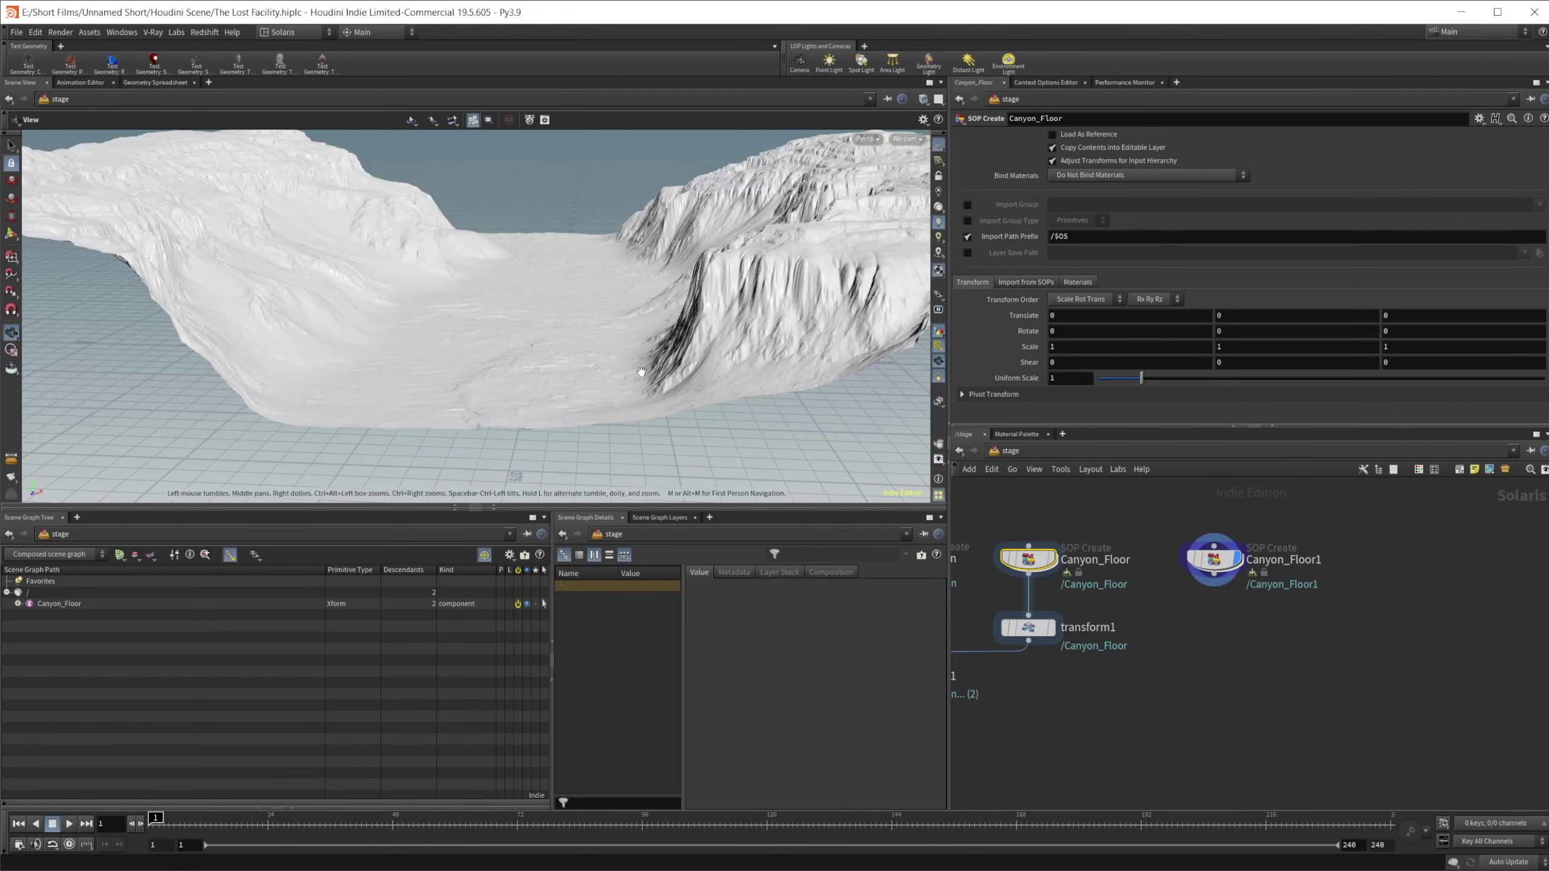
{"action": "left_click_drag", "start_coordinate": [462, 342], "coordinate": [527, 354]}
{"action": "scroll", "coordinate": [527, 354], "scroll_direction": "up", "scroll_amount": 3}
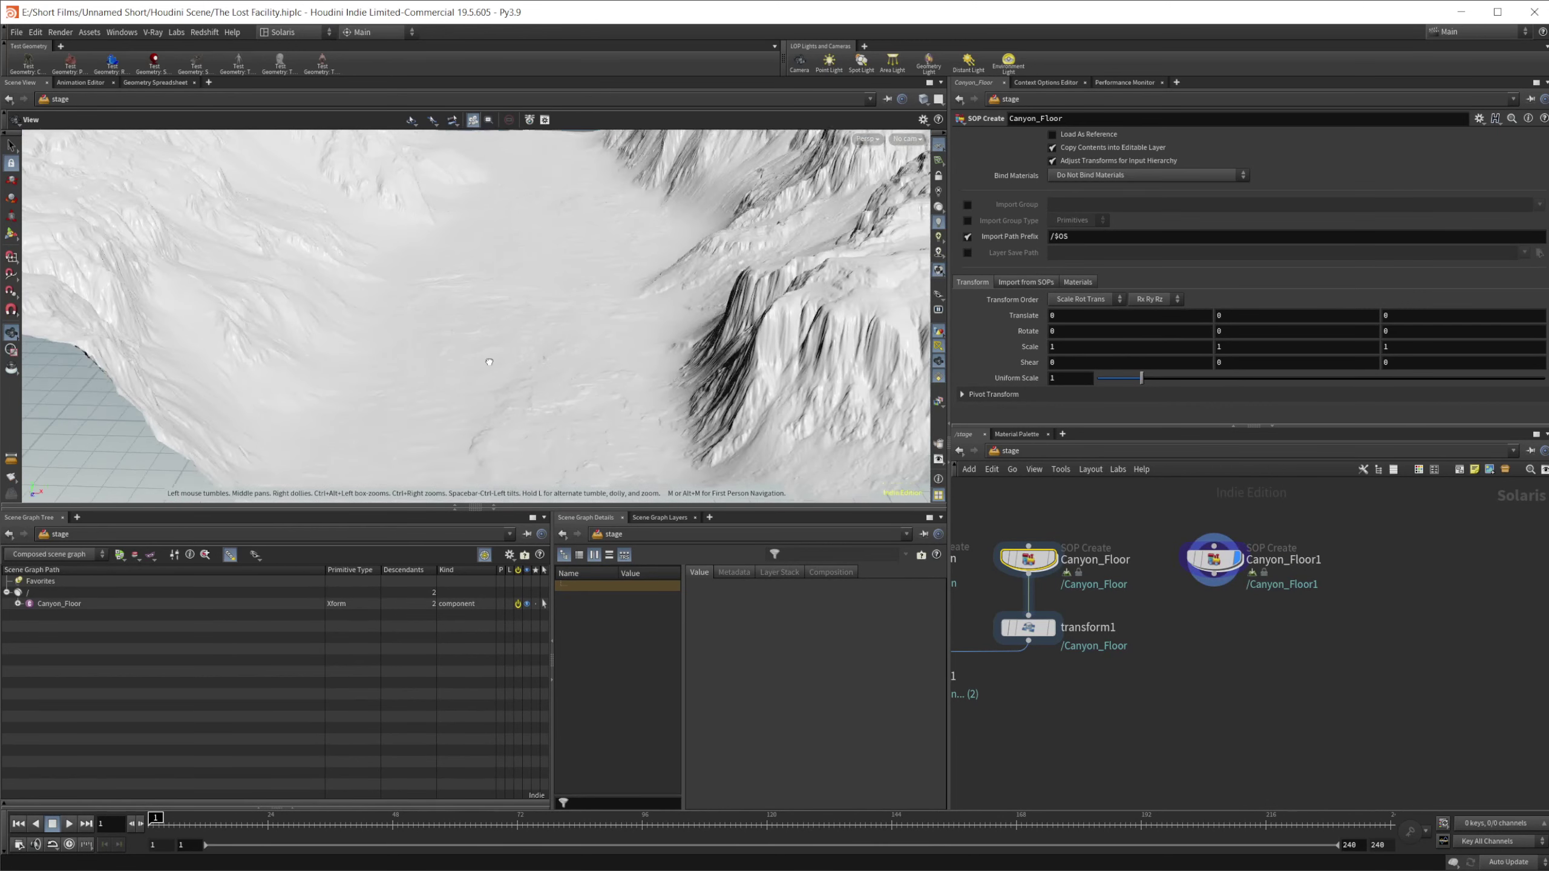
{"action": "scroll", "coordinate": [530, 378], "scroll_direction": "down", "scroll_amount": 3}
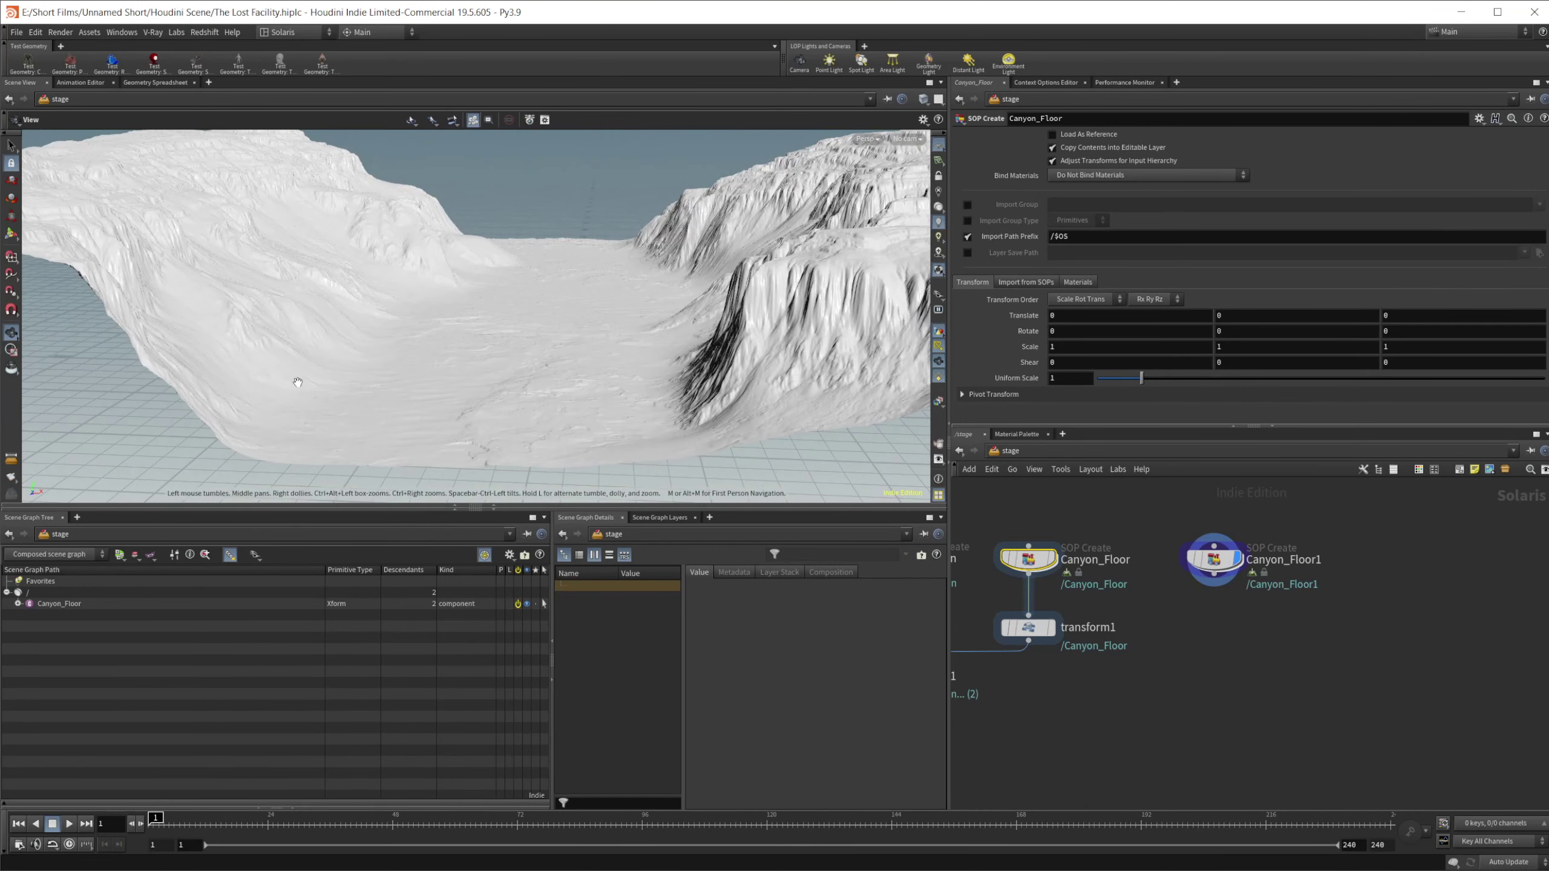
{"action": "double_click", "coordinate": [1214, 558]}
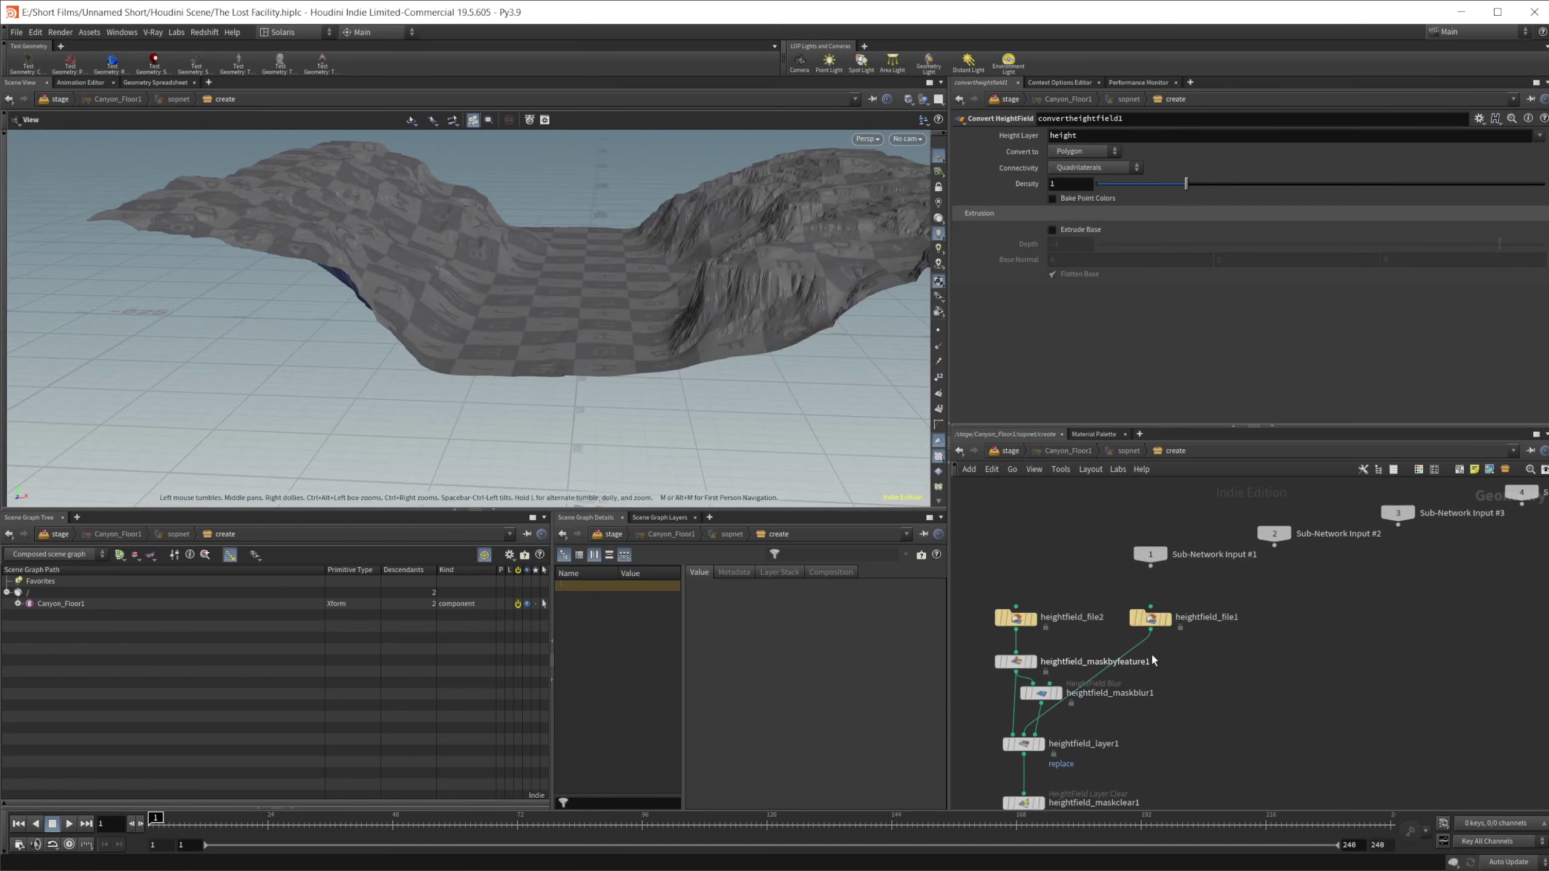
- Preview heightfield_file2 and heightfield_file1 alone, then the maskbyfeature1 mask and its settings
{"action": "scroll", "coordinate": [1174, 659], "scroll_direction": "up", "scroll_amount": 5}
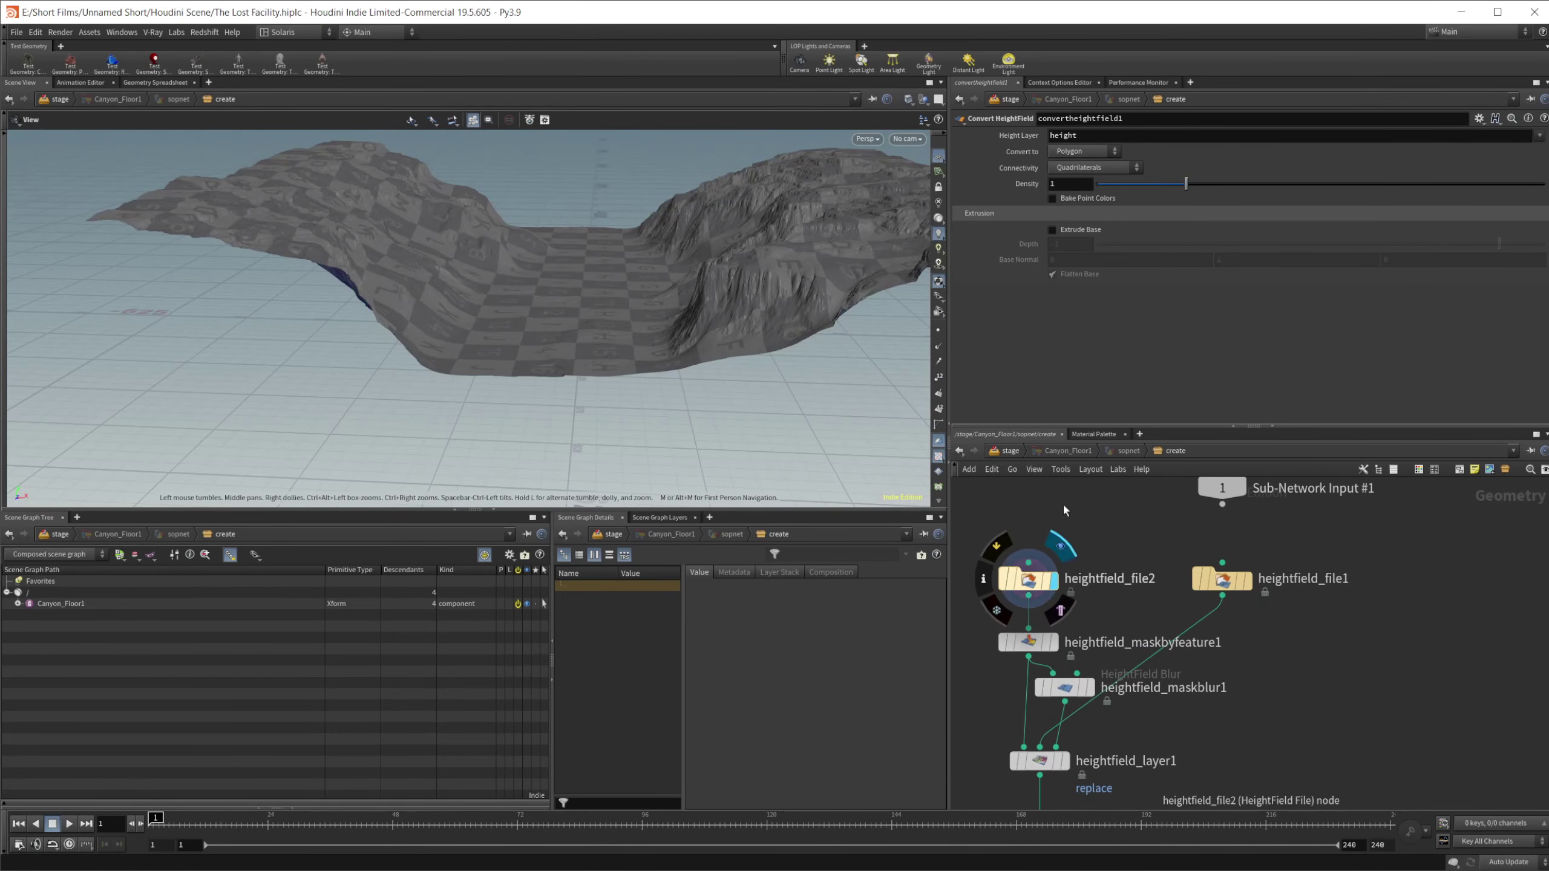
{"action": "left_click", "coordinate": [1065, 557]}
{"action": "left_click", "coordinate": [1254, 552]}
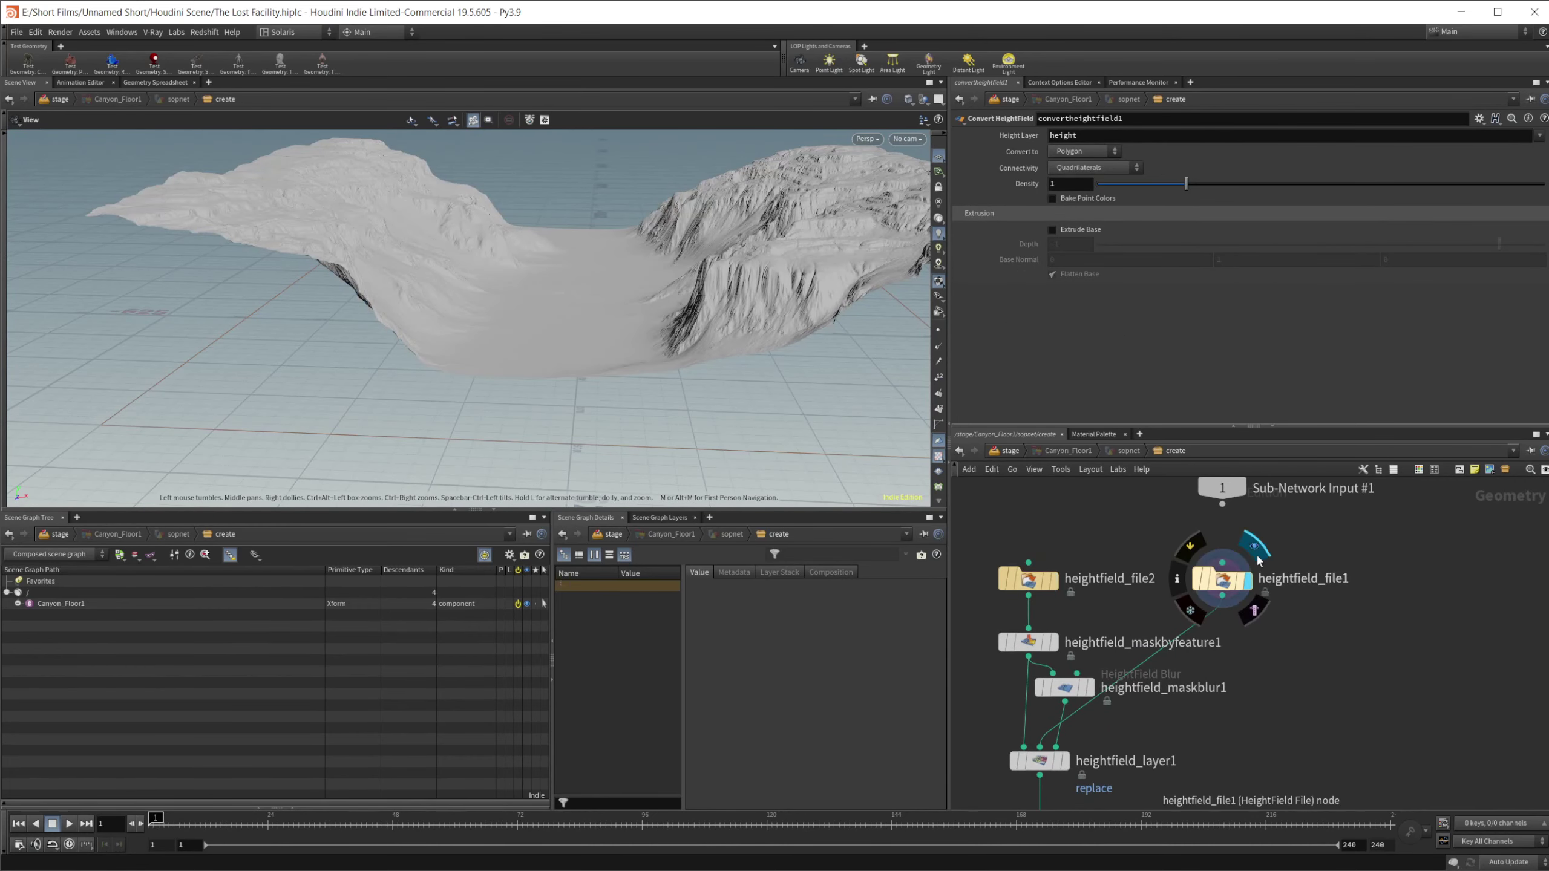
{"action": "middle_click_drag", "start_coordinate": [1325, 675], "coordinate": [1384, 644]}
{"action": "left_click", "coordinate": [1114, 587]}
{"action": "left_click", "coordinate": [1086, 608]}
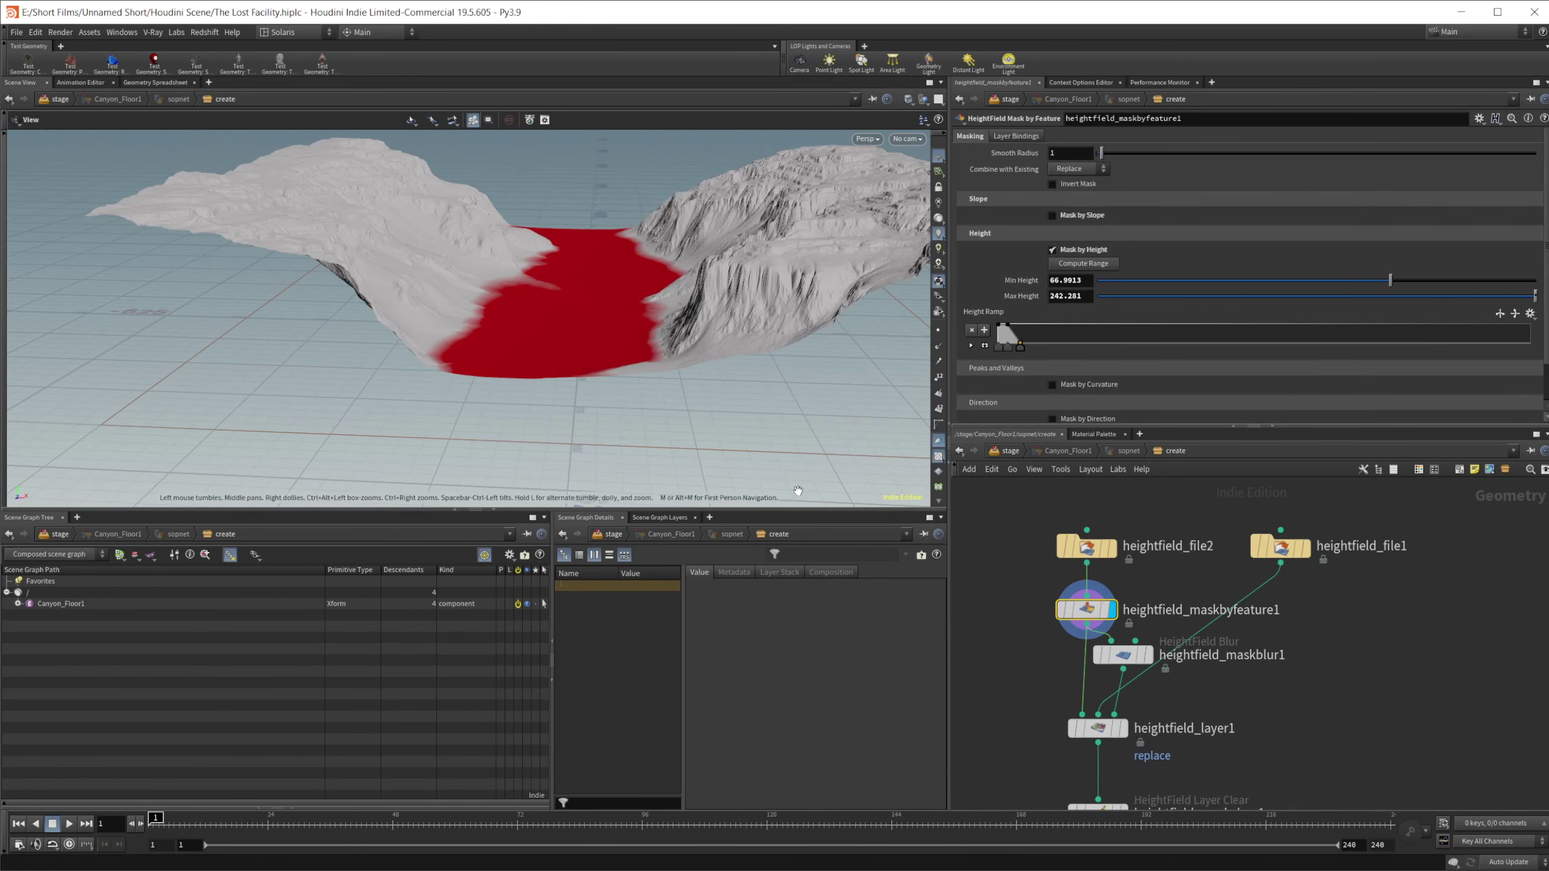
- Preview the blurred mask from heightfield_maskblur1, then heightfield_layer1's blended output
{"action": "middle_click_drag", "start_coordinate": [1162, 663], "coordinate": [1154, 601]}
{"action": "left_click", "coordinate": [1141, 592]}
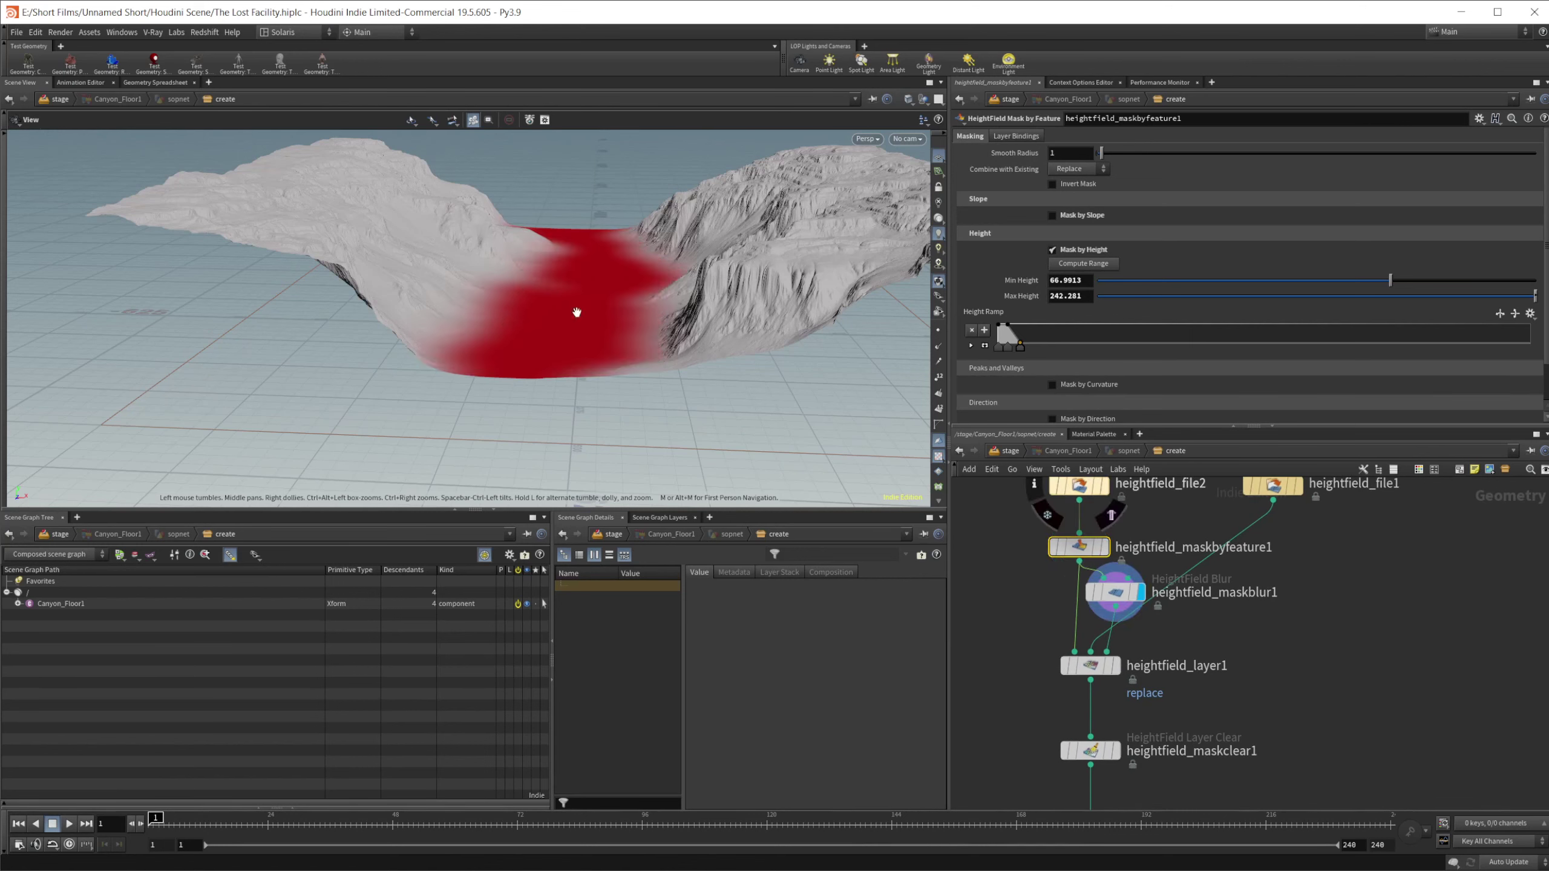
{"action": "middle_click_drag", "start_coordinate": [1290, 678], "coordinate": [1331, 605]}
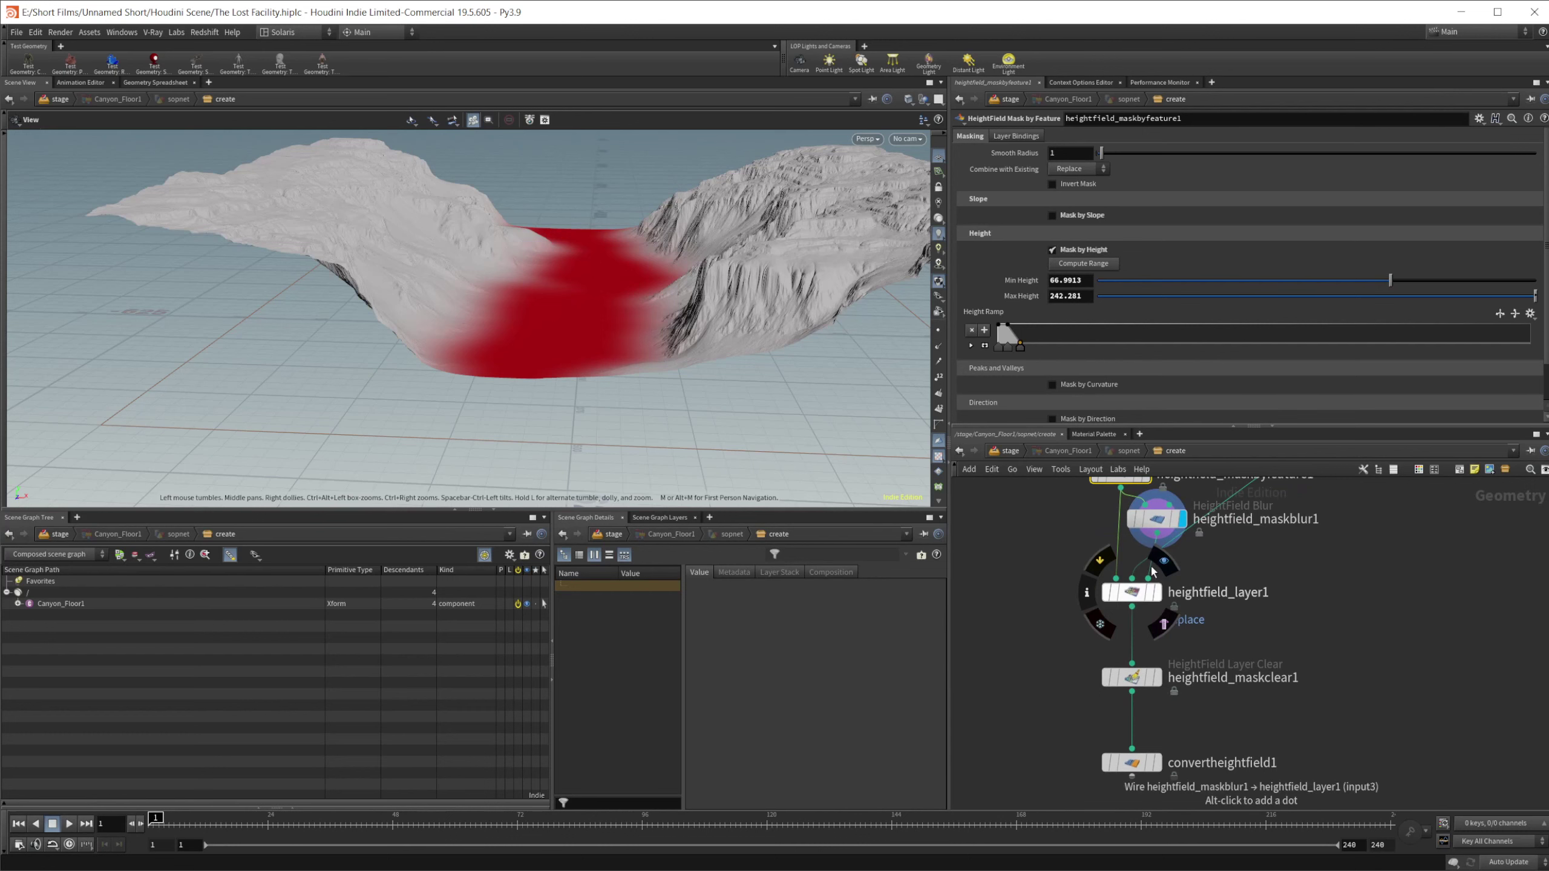
{"action": "left_click", "coordinate": [1154, 592]}
- Select heightfield_layer1, then preview the flat heightfield_file1 desert floor terrain
{"action": "left_click", "coordinate": [1134, 600]}
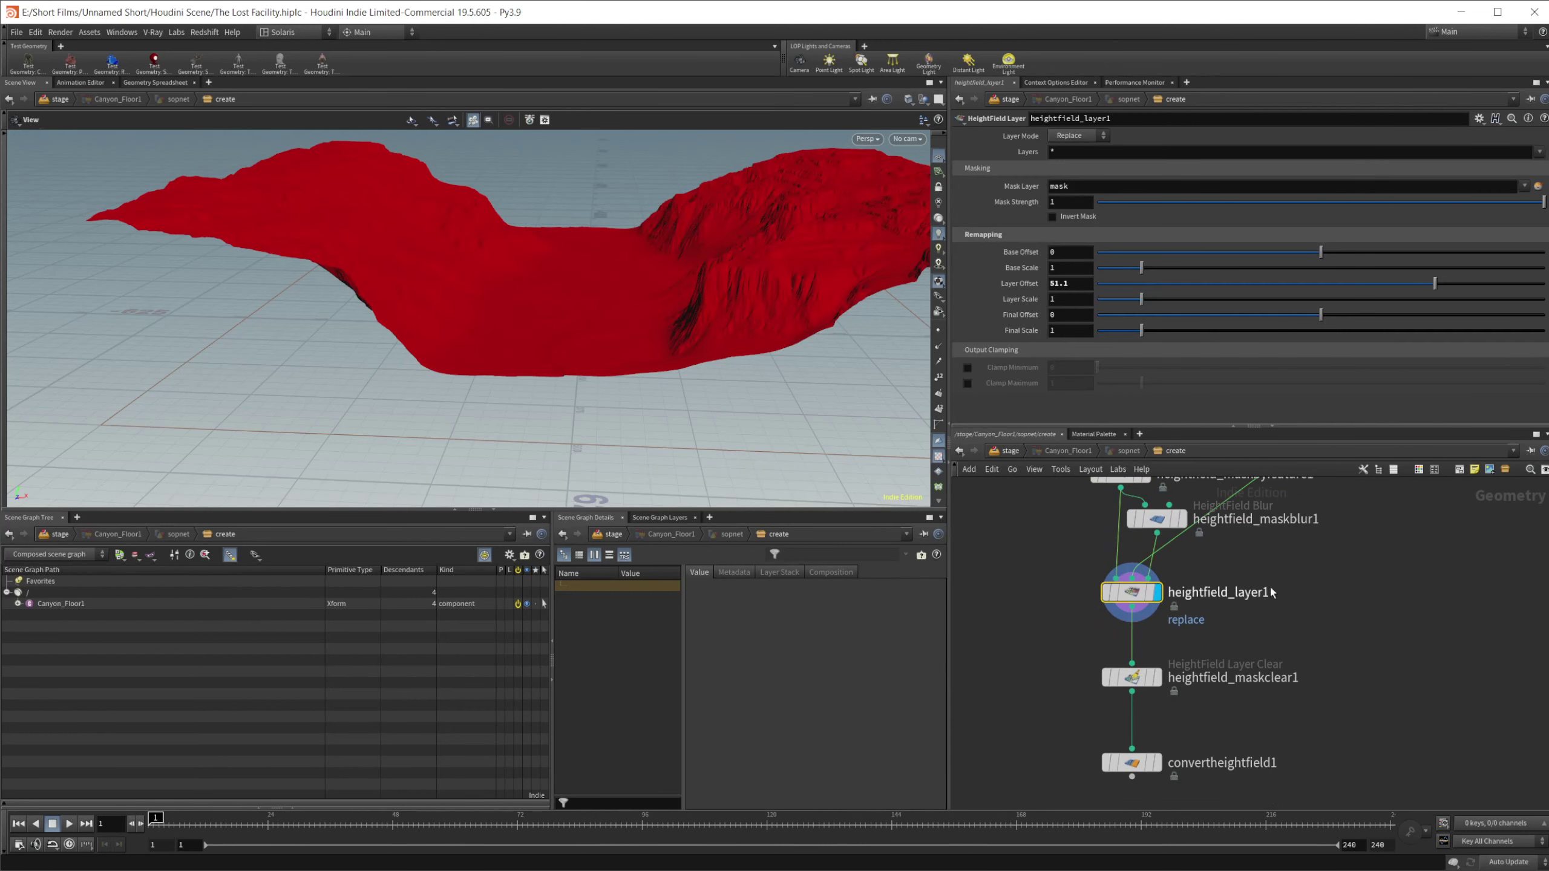
{"action": "middle_click_drag", "start_coordinate": [1318, 591], "coordinate": [1206, 715]}
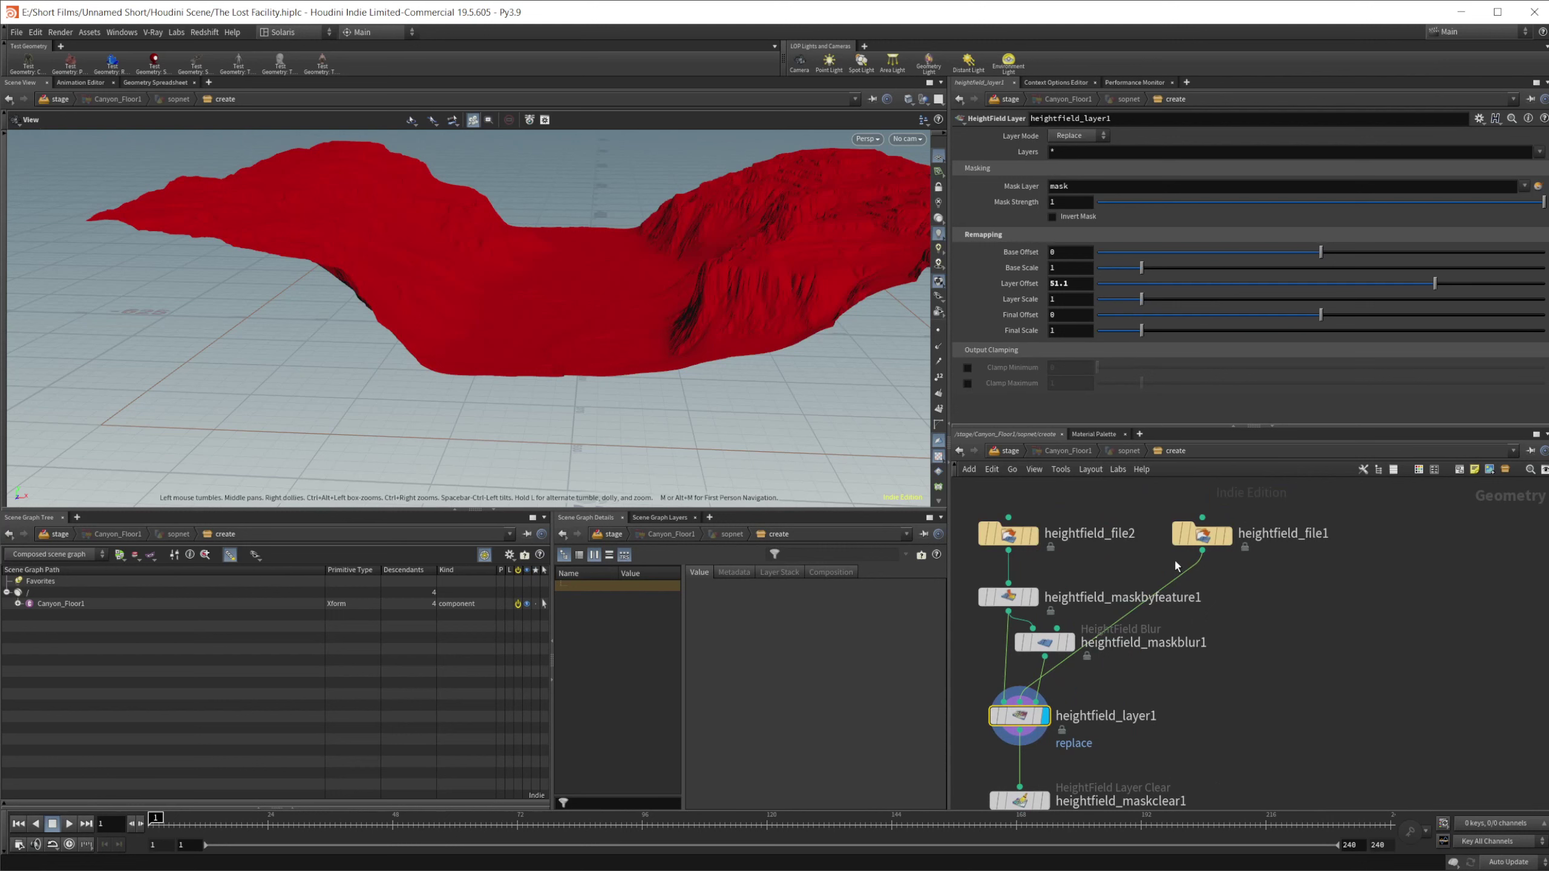
{"action": "mouse_move", "coordinate": [1216, 595]}
{"action": "middle_mouse_down"}
{"action": "mouse_move", "coordinate": [1216, 497]}
{"action": "mouse_move", "coordinate": [1195, 604]}
{"action": "middle_mouse_up"}
{"action": "left_click", "coordinate": [1206, 542]}
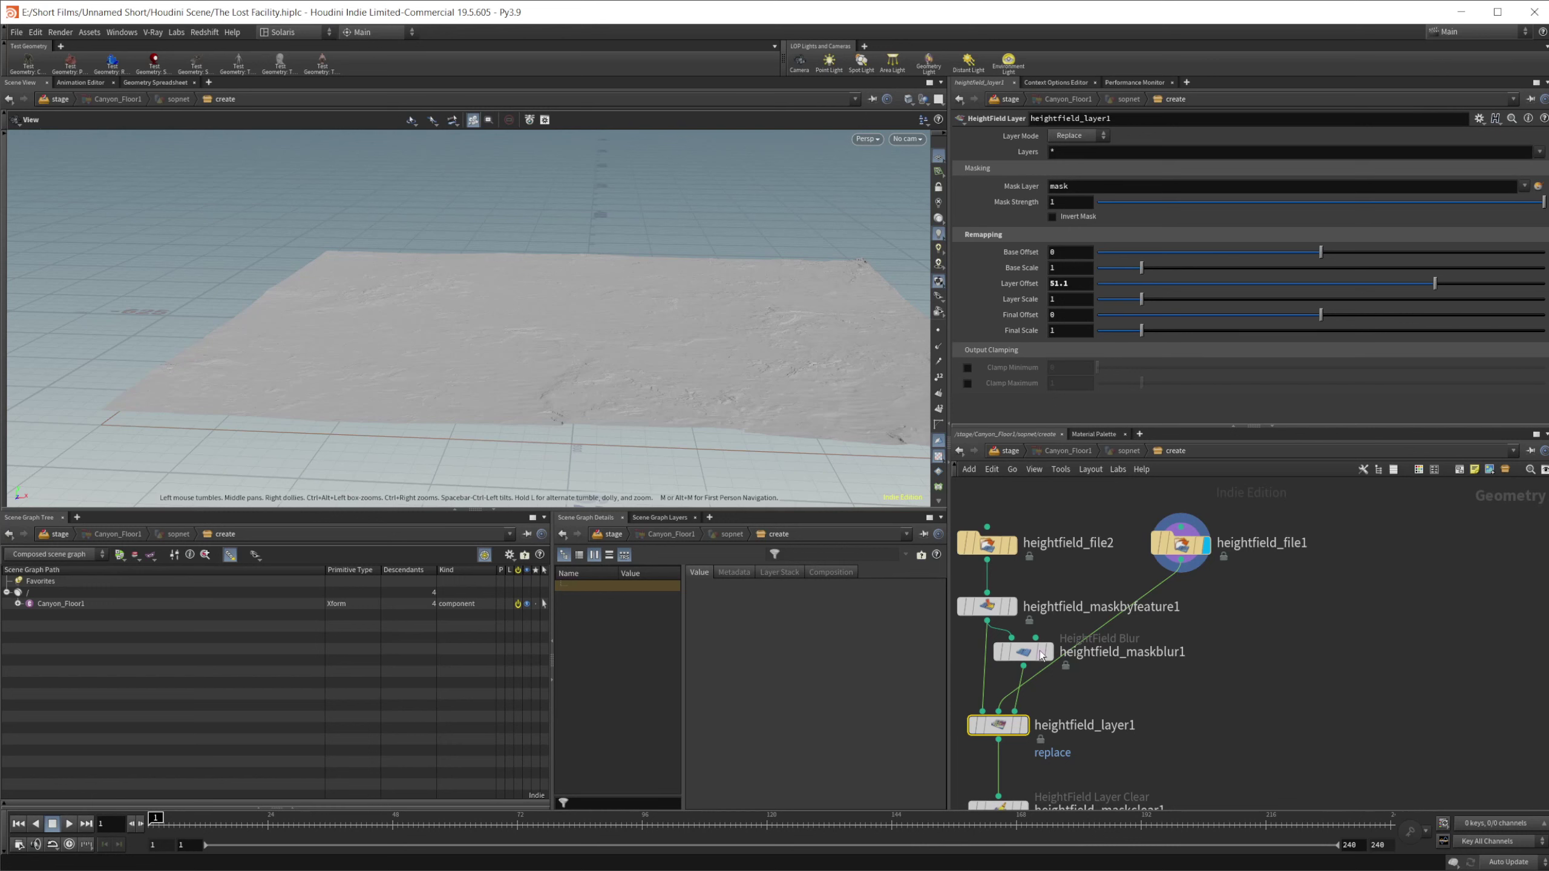
{"action": "left_click_drag", "start_coordinate": [555, 404], "coordinate": [540, 460]}
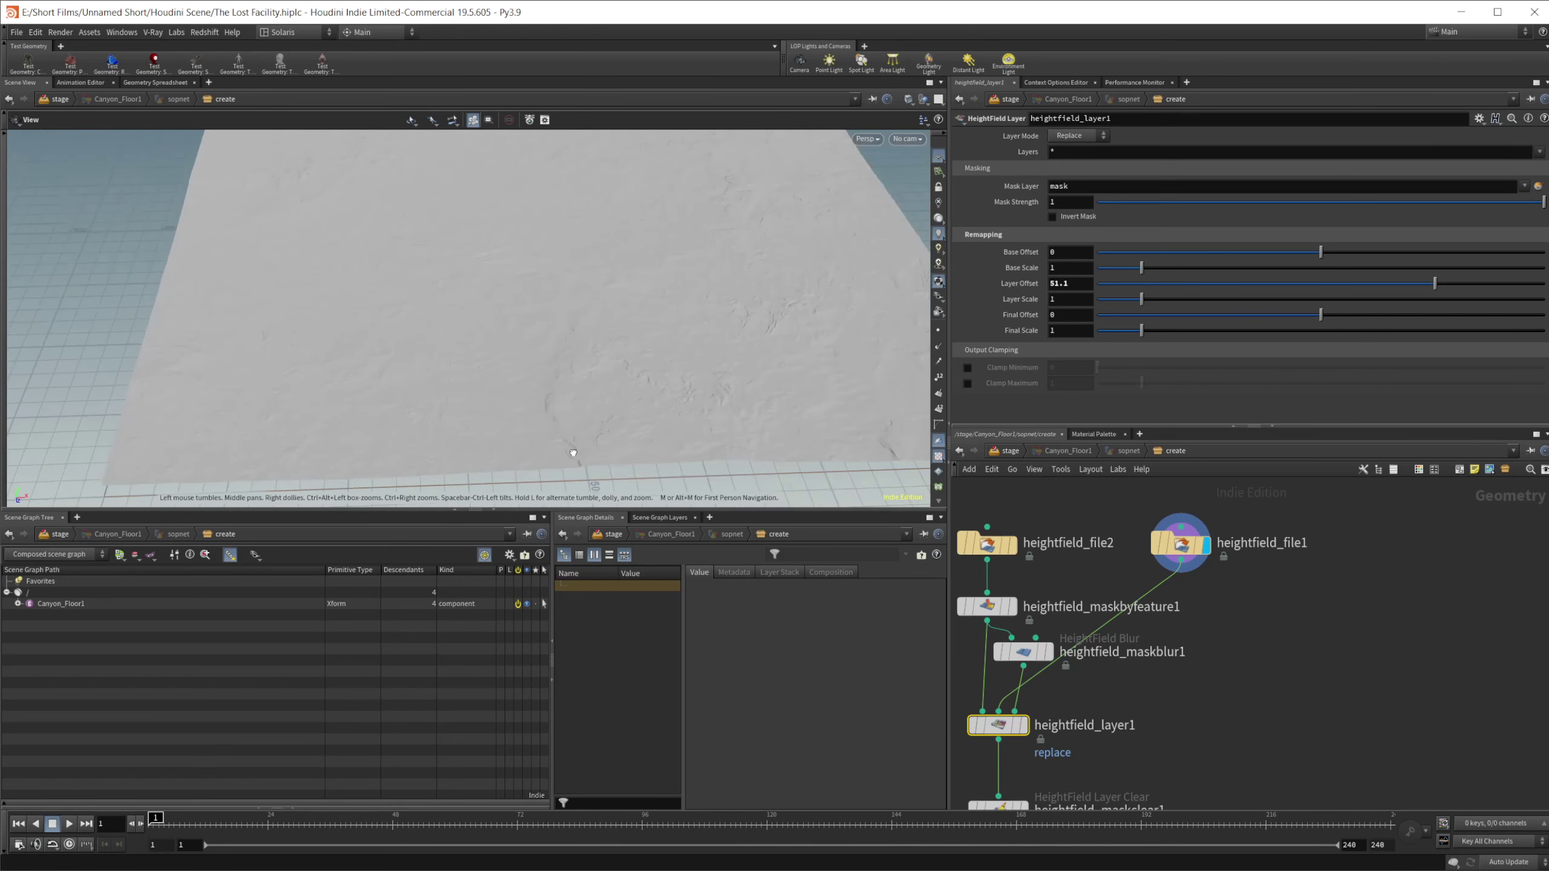
- Preview the final blended canyon from heightfield_maskclear1 and check the 51.1 Layer Offset
{"action": "middle_click_drag", "start_coordinate": [1114, 700], "coordinate": [1145, 625]}
{"action": "mouse_move", "coordinate": [1058, 656]}
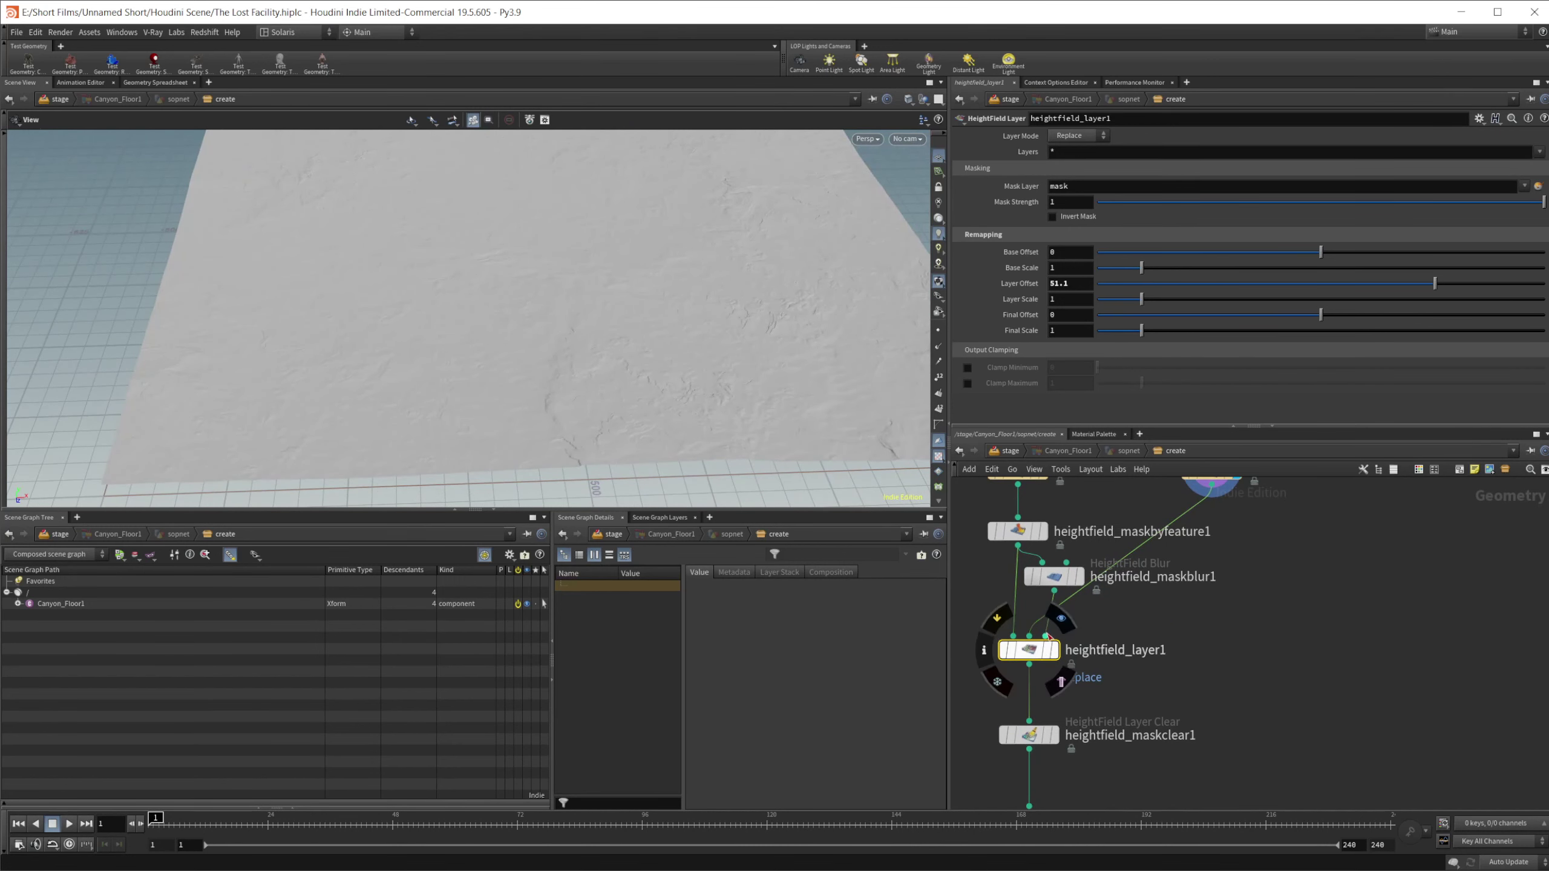
{"action": "middle_click_drag", "start_coordinate": [1084, 705], "coordinate": [1084, 625]}
{"action": "left_click", "coordinate": [1064, 623]}
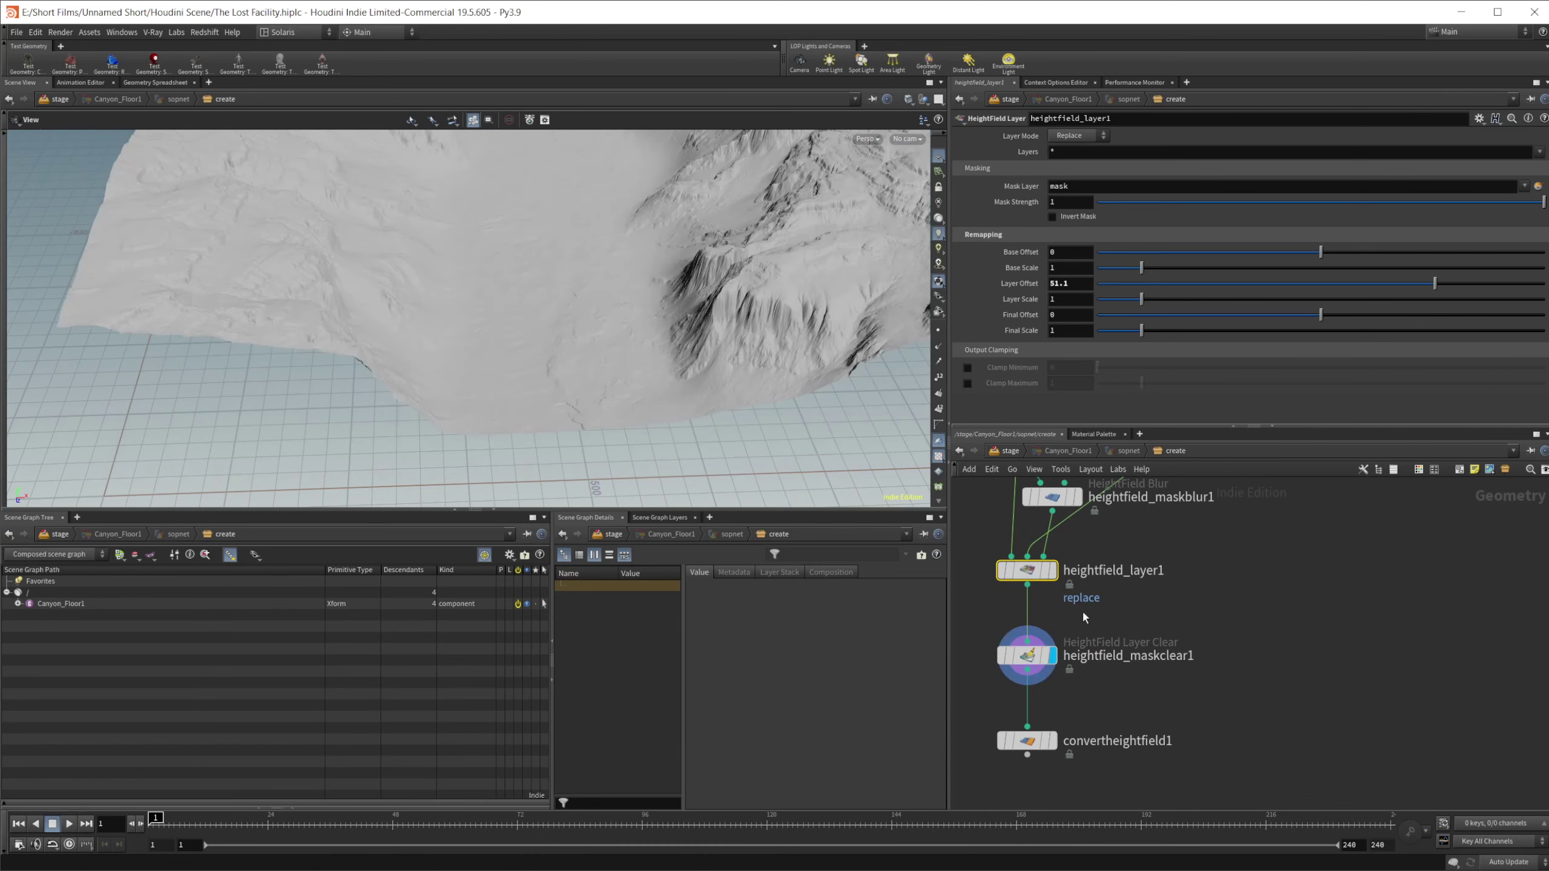
{"action": "left_click_drag", "start_coordinate": [530, 378], "coordinate": [552, 351]}
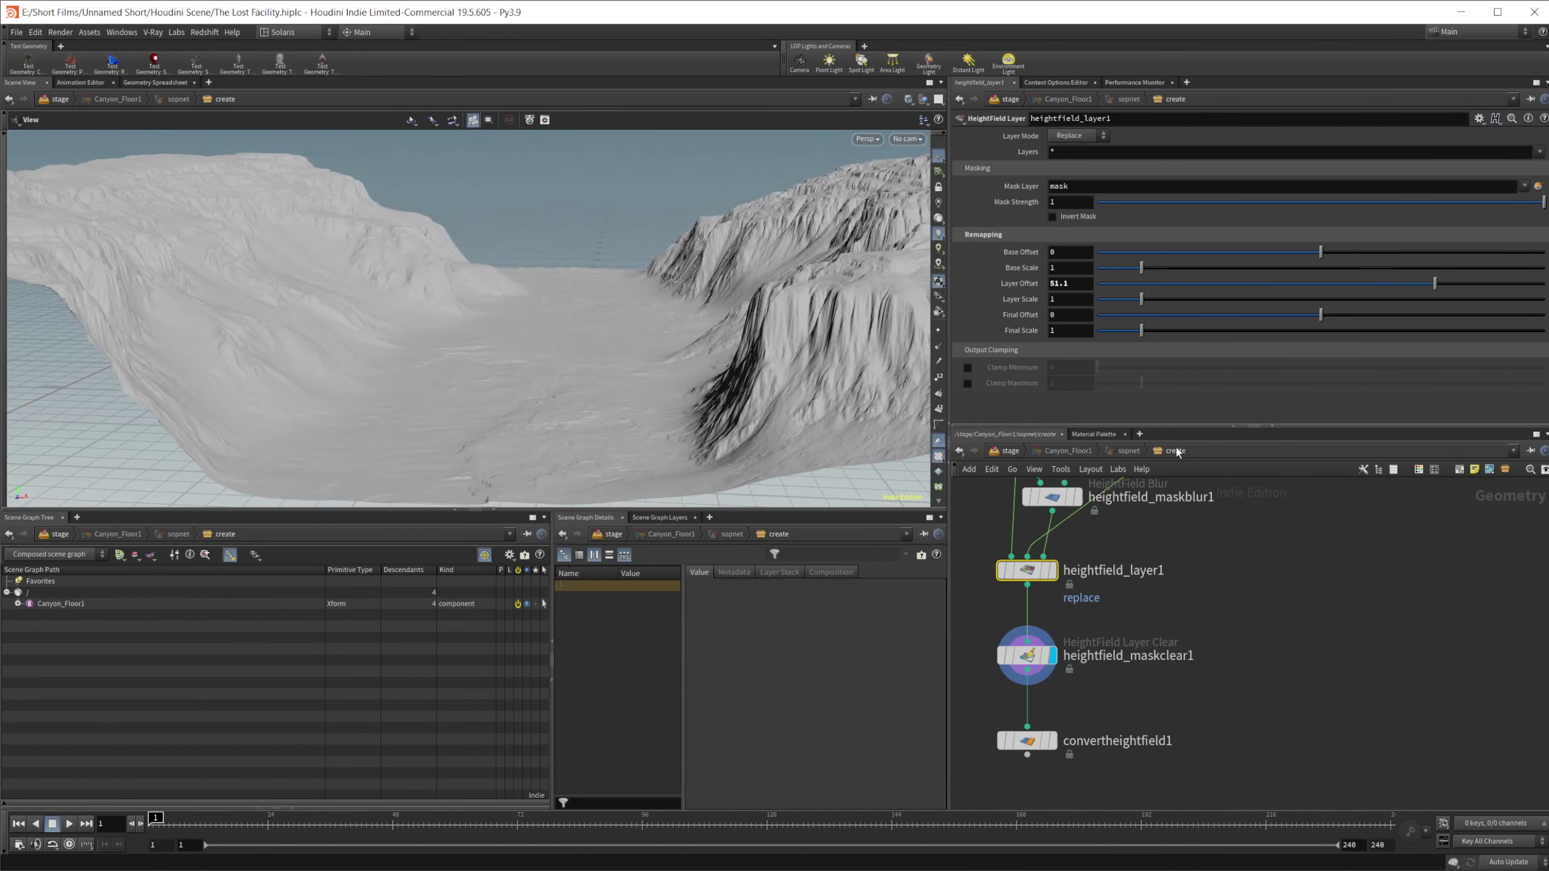
{"action": "left_click", "coordinate": [1088, 281]}
- Preview the flat heightfield_file1 again, then the heightfield_file2 canyon walls on their own
{"action": "middle_click_drag", "start_coordinate": [1113, 605], "coordinate": [1145, 807]}
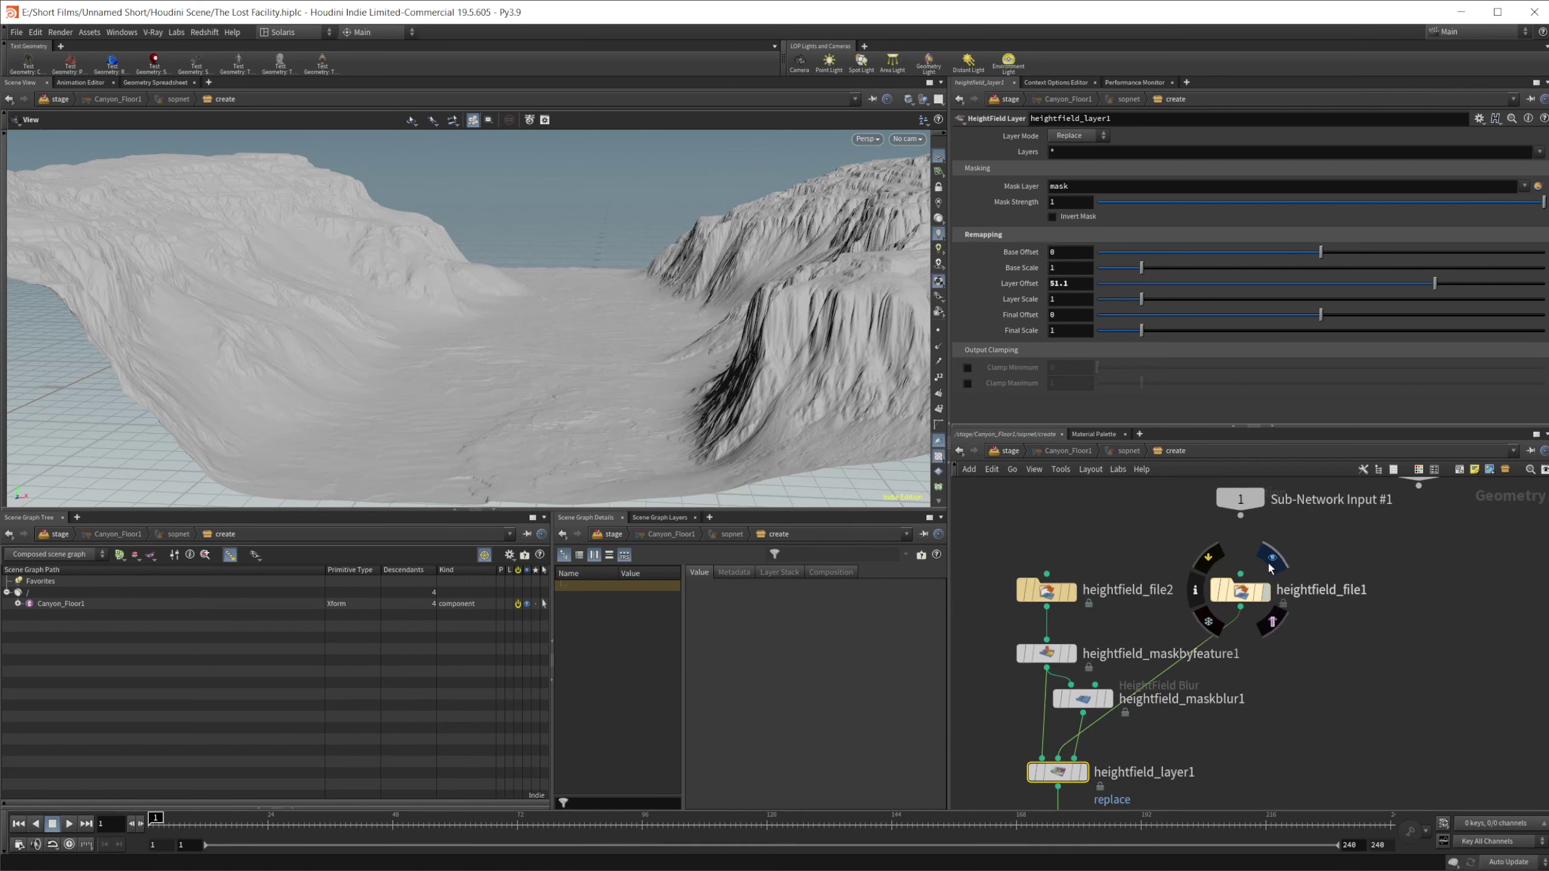
{"action": "left_click", "coordinate": [1267, 591]}
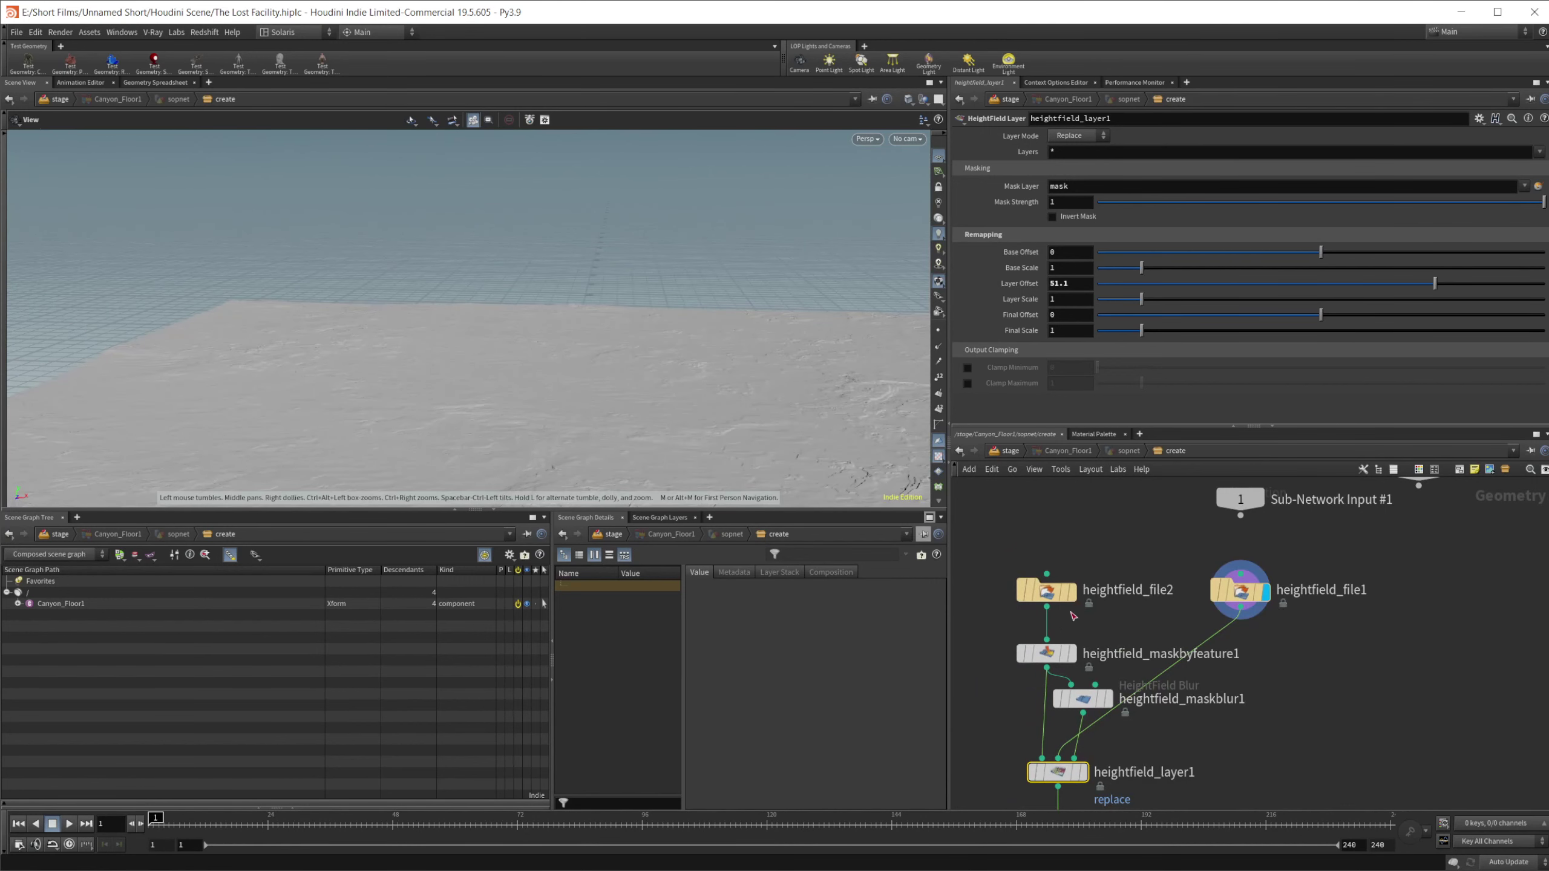
{"action": "left_click", "coordinate": [1071, 591]}
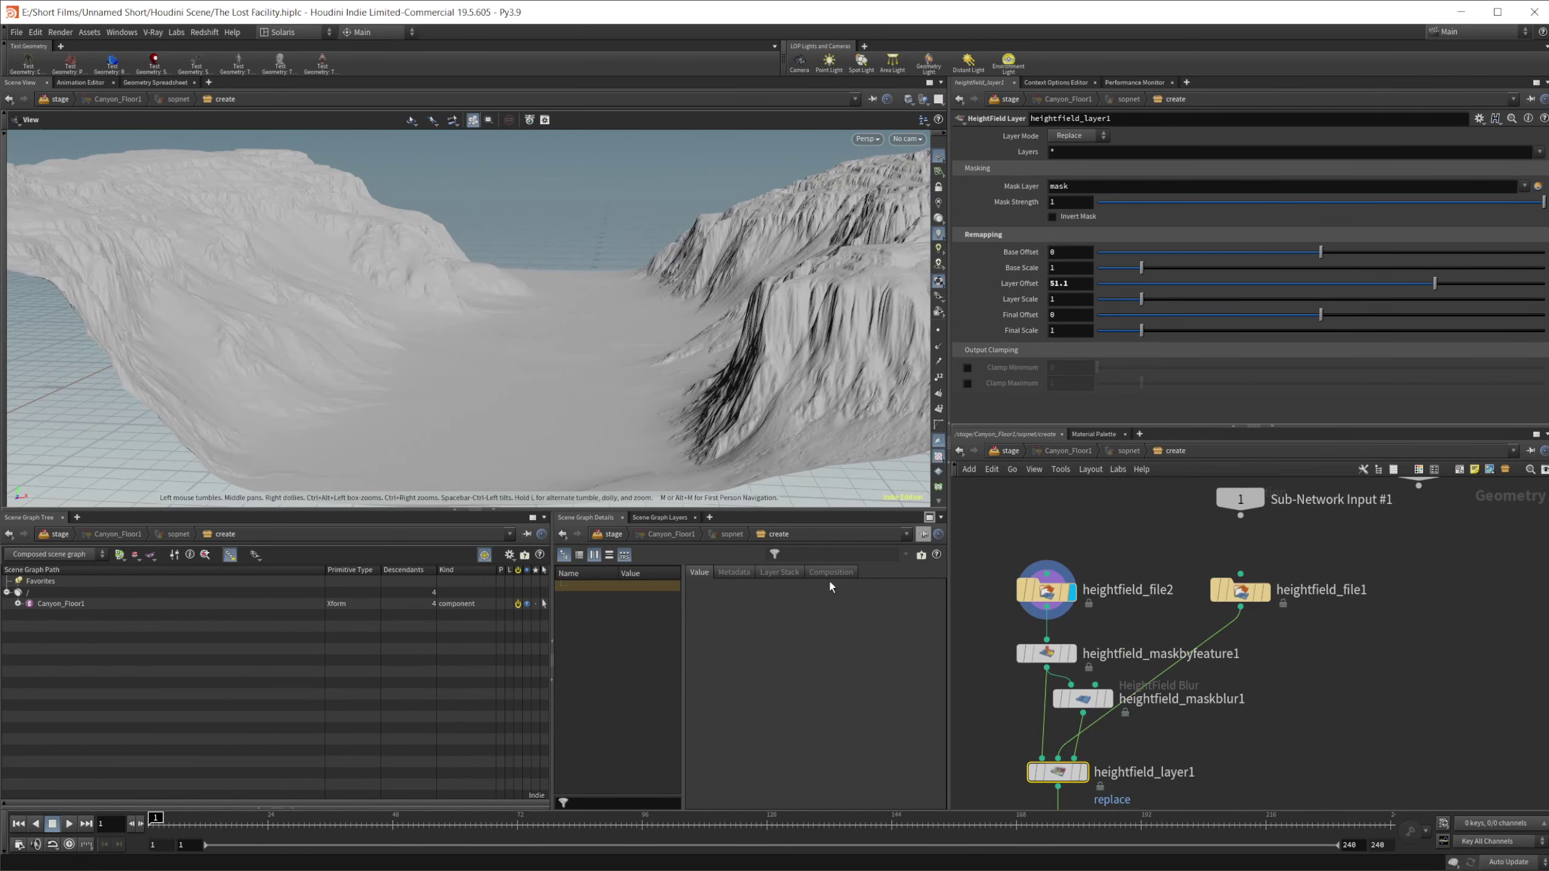
- Check heightfield_file1's Height Scale of 300, then show heightfield_file2's settings with 500
{"action": "left_click", "coordinate": [1046, 596]}
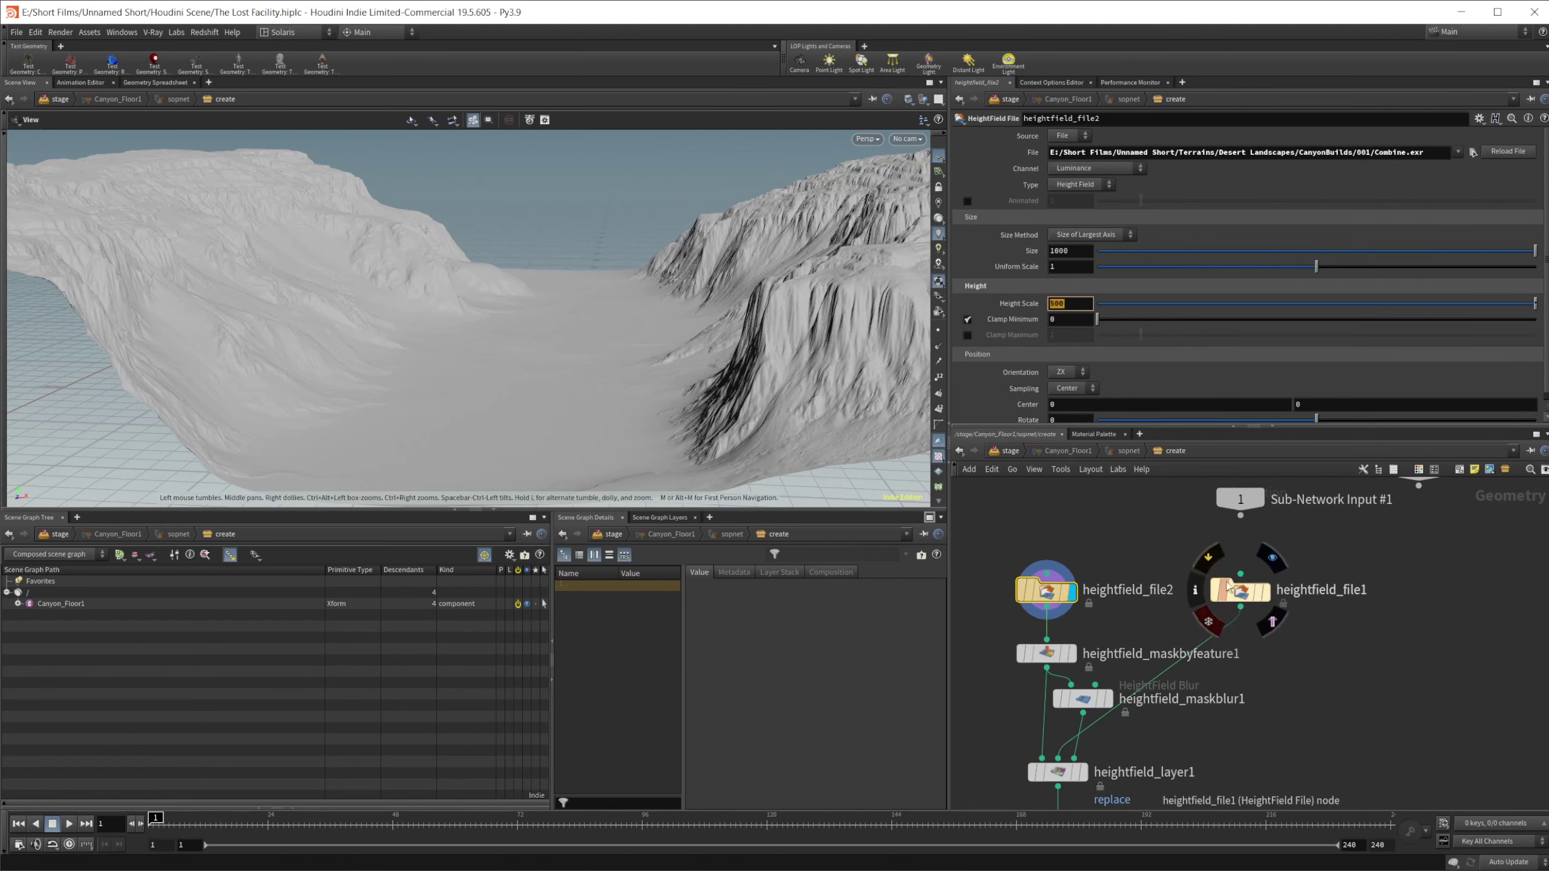
{"action": "left_click", "coordinate": [1238, 591]}
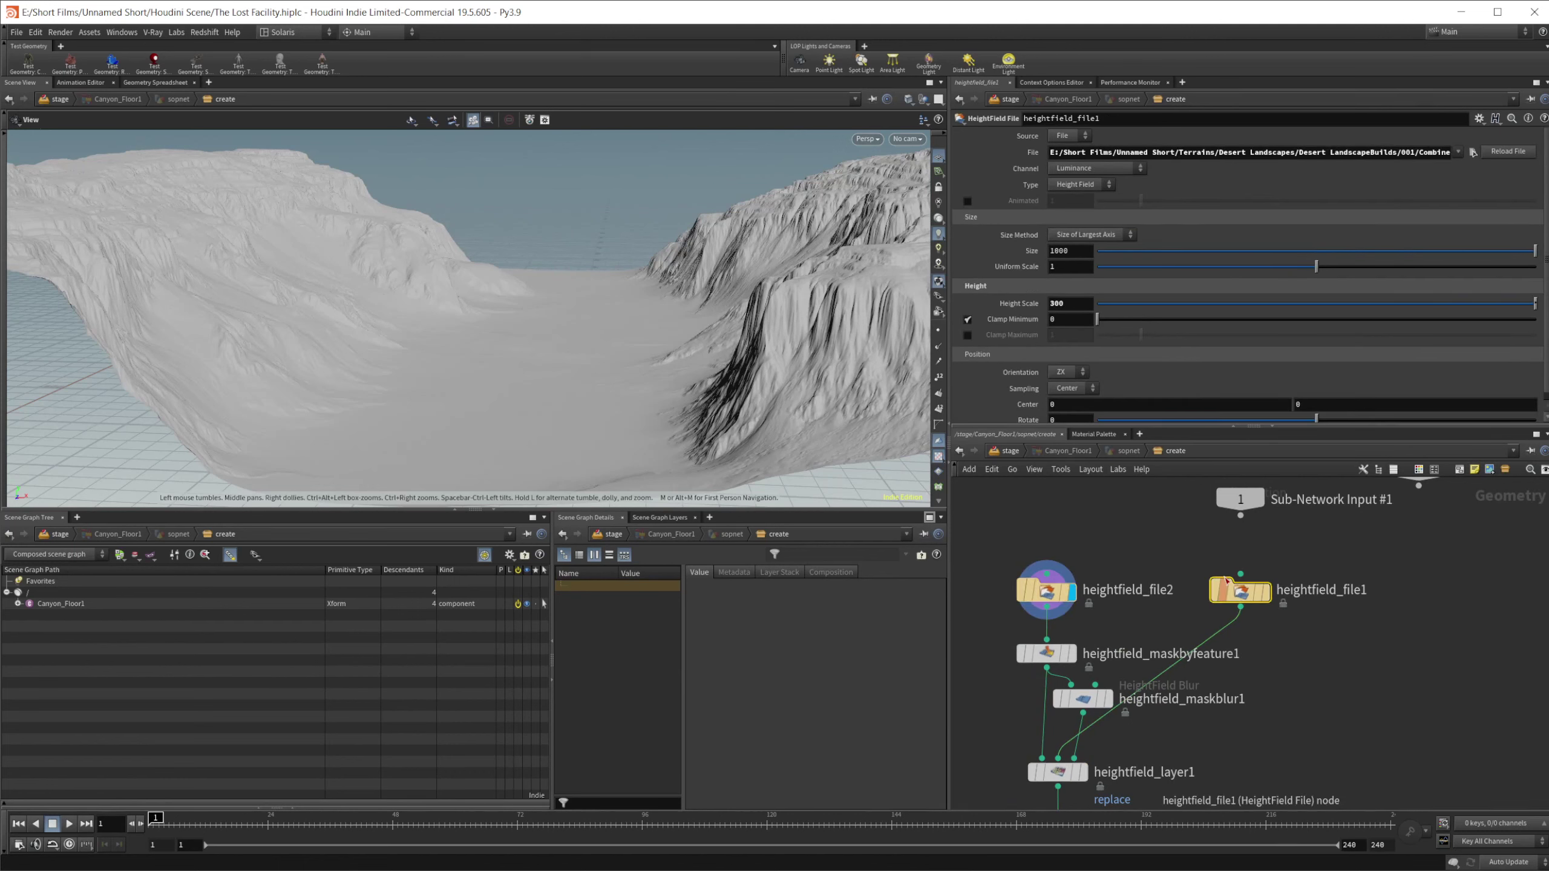
{"action": "left_click", "coordinate": [1072, 303]}
{"action": "middle_click_drag", "start_coordinate": [1298, 681], "coordinate": [1291, 615]}
{"action": "left_click", "coordinate": [1078, 490]}
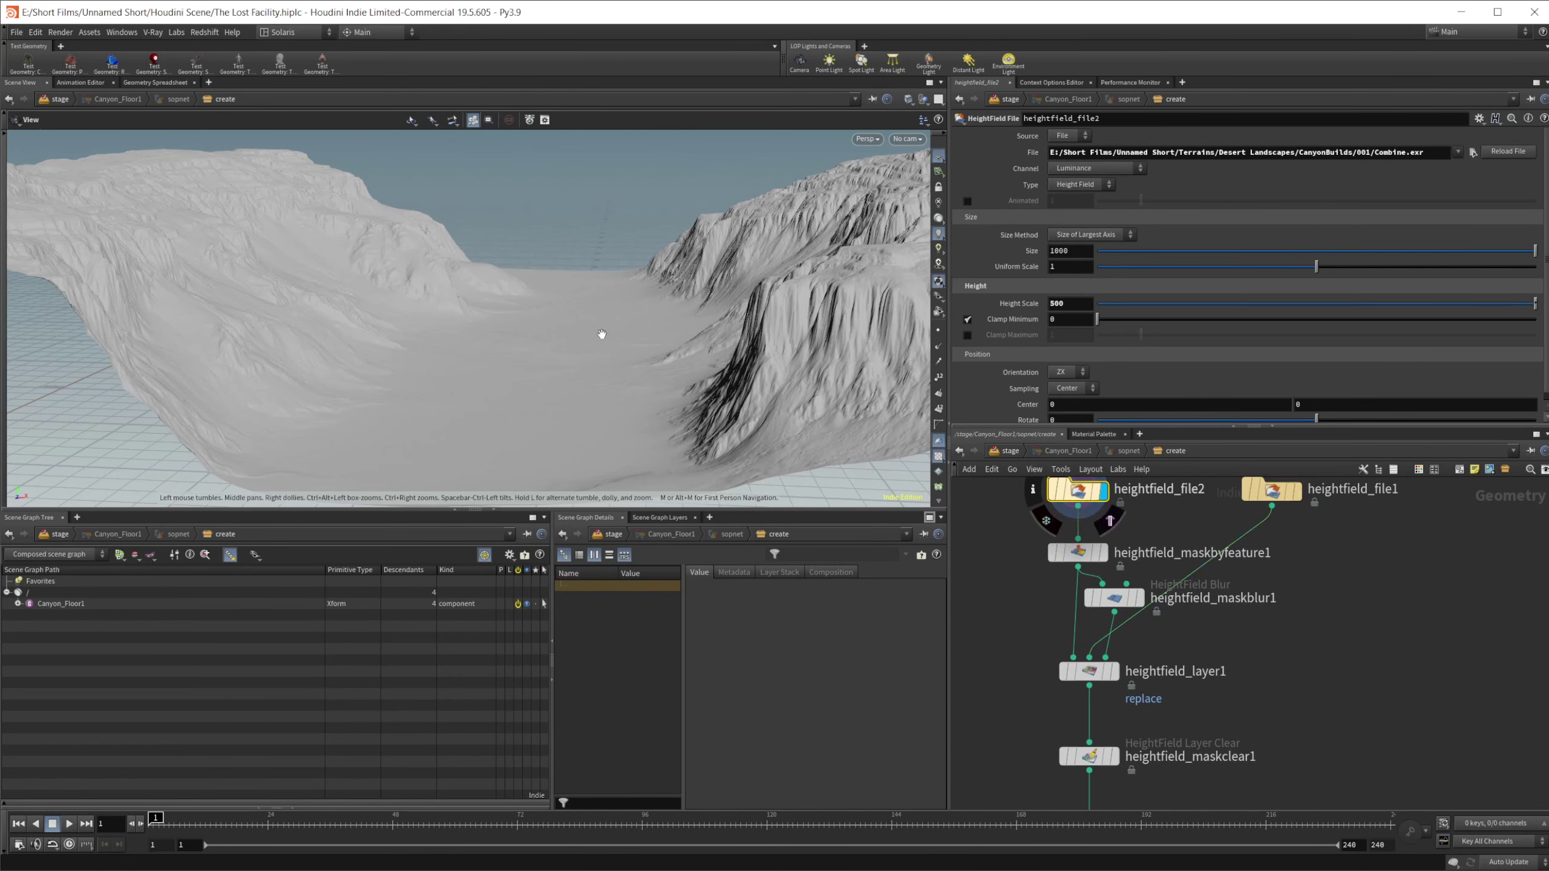
- Preview heightfield_layer1's masked blend, then the terrain after heightfield_maskclear1
{"action": "middle_click_drag", "start_coordinate": [1118, 660], "coordinate": [1116, 634]}
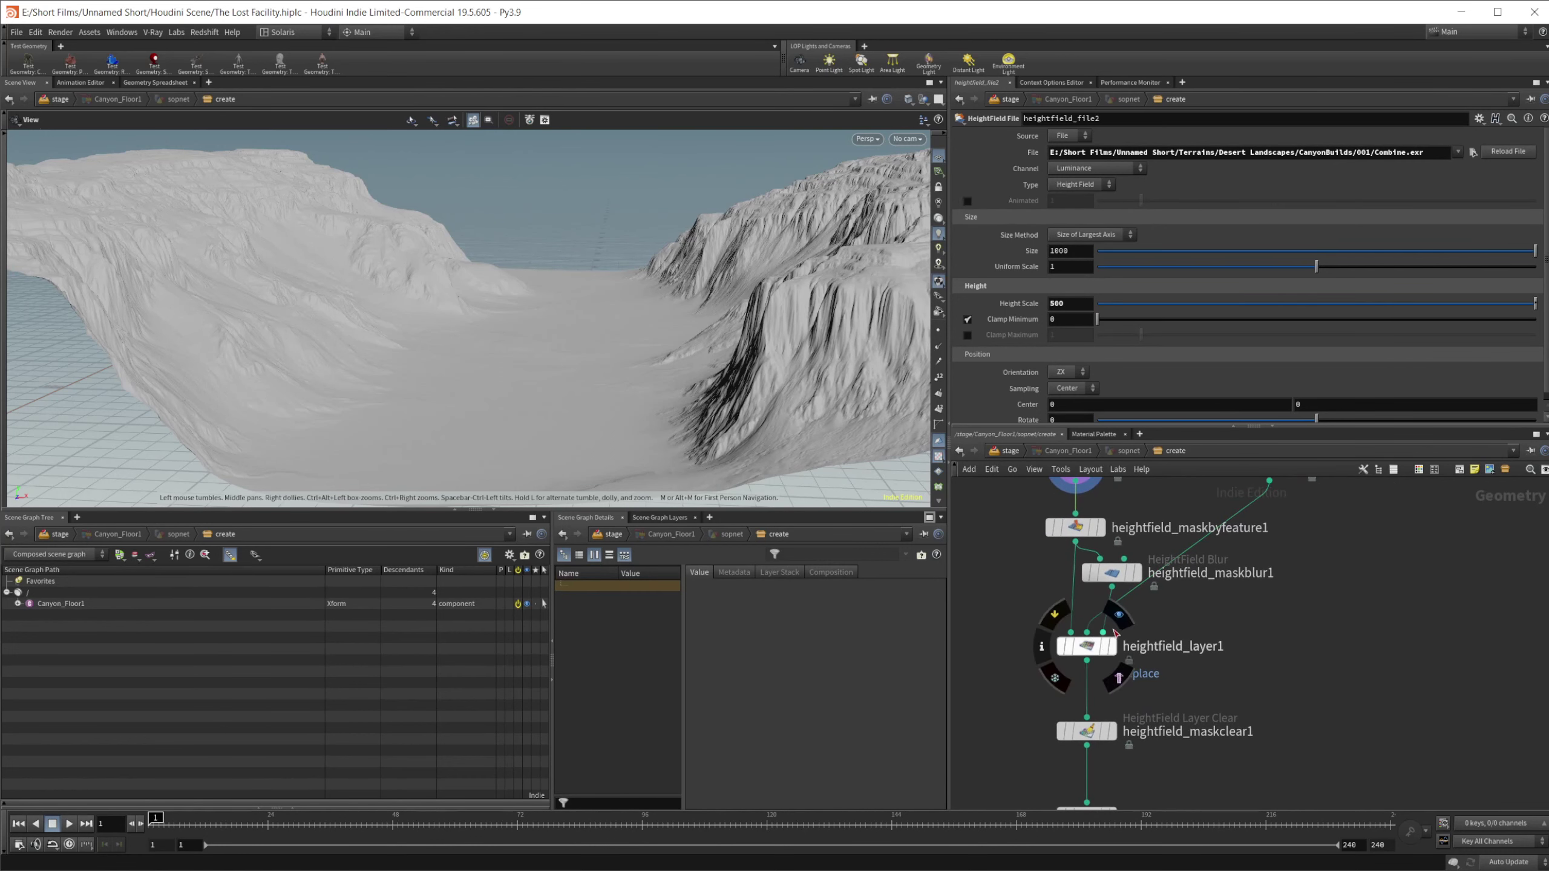
{"action": "left_click", "coordinate": [1114, 642]}
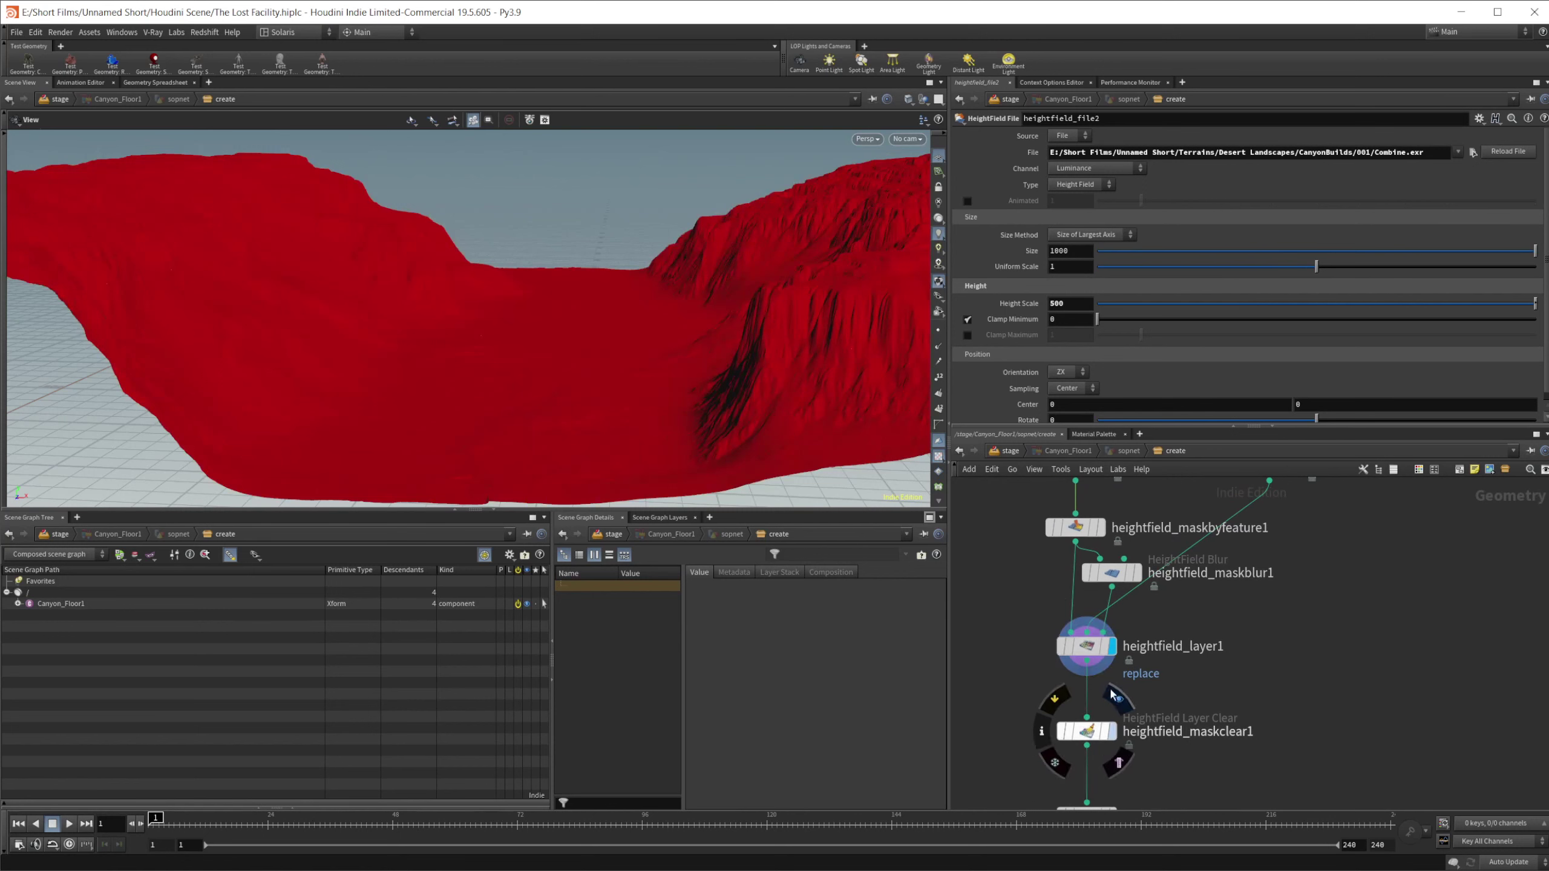
{"action": "left_click", "coordinate": [1113, 731]}
{"action": "left_click", "coordinate": [1086, 646]}
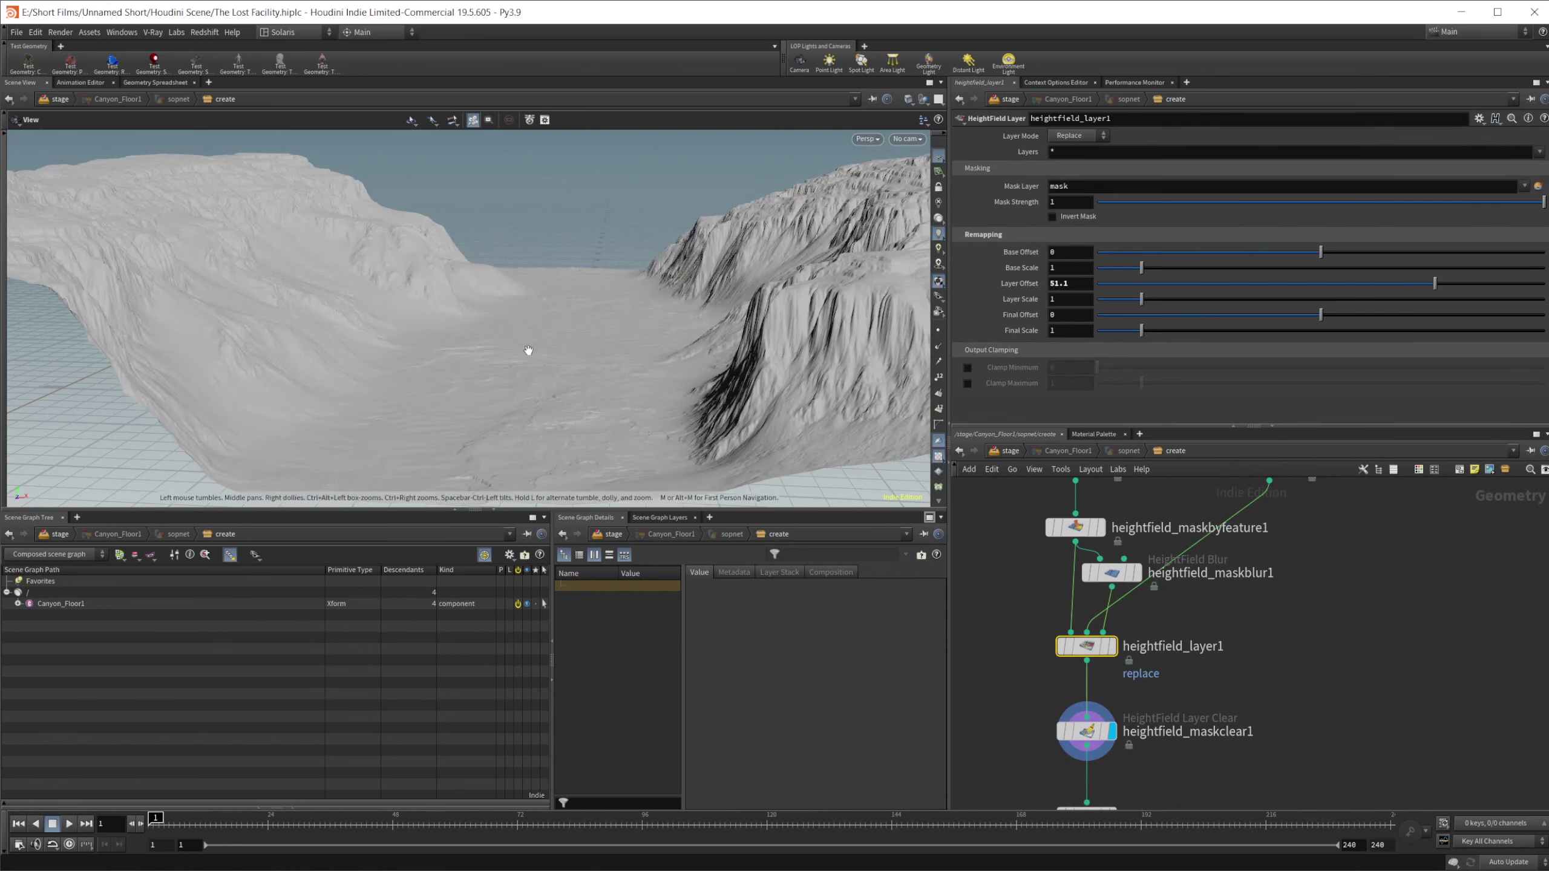
{"action": "left_click_drag", "start_coordinate": [574, 427], "coordinate": [616, 342]}
- Display the convertheightfield1 geometry and switch the viewport to plain grey shading
{"action": "middle_click_drag", "start_coordinate": [1122, 798], "coordinate": [1119, 678]}
{"action": "left_click", "coordinate": [1118, 674]}
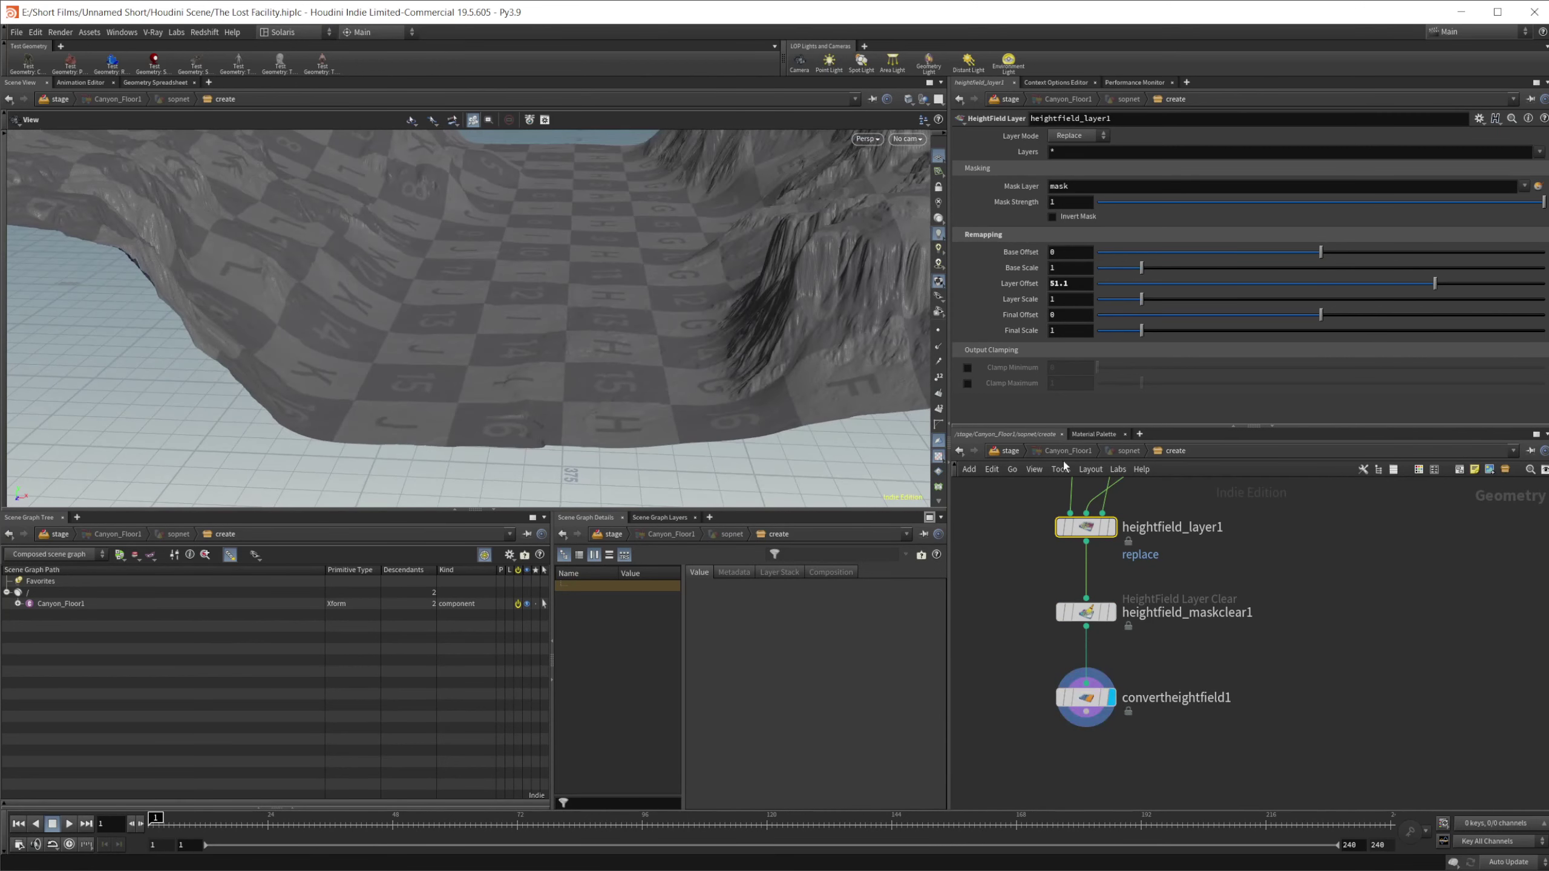
{"action": "left_click", "coordinate": [939, 456]}
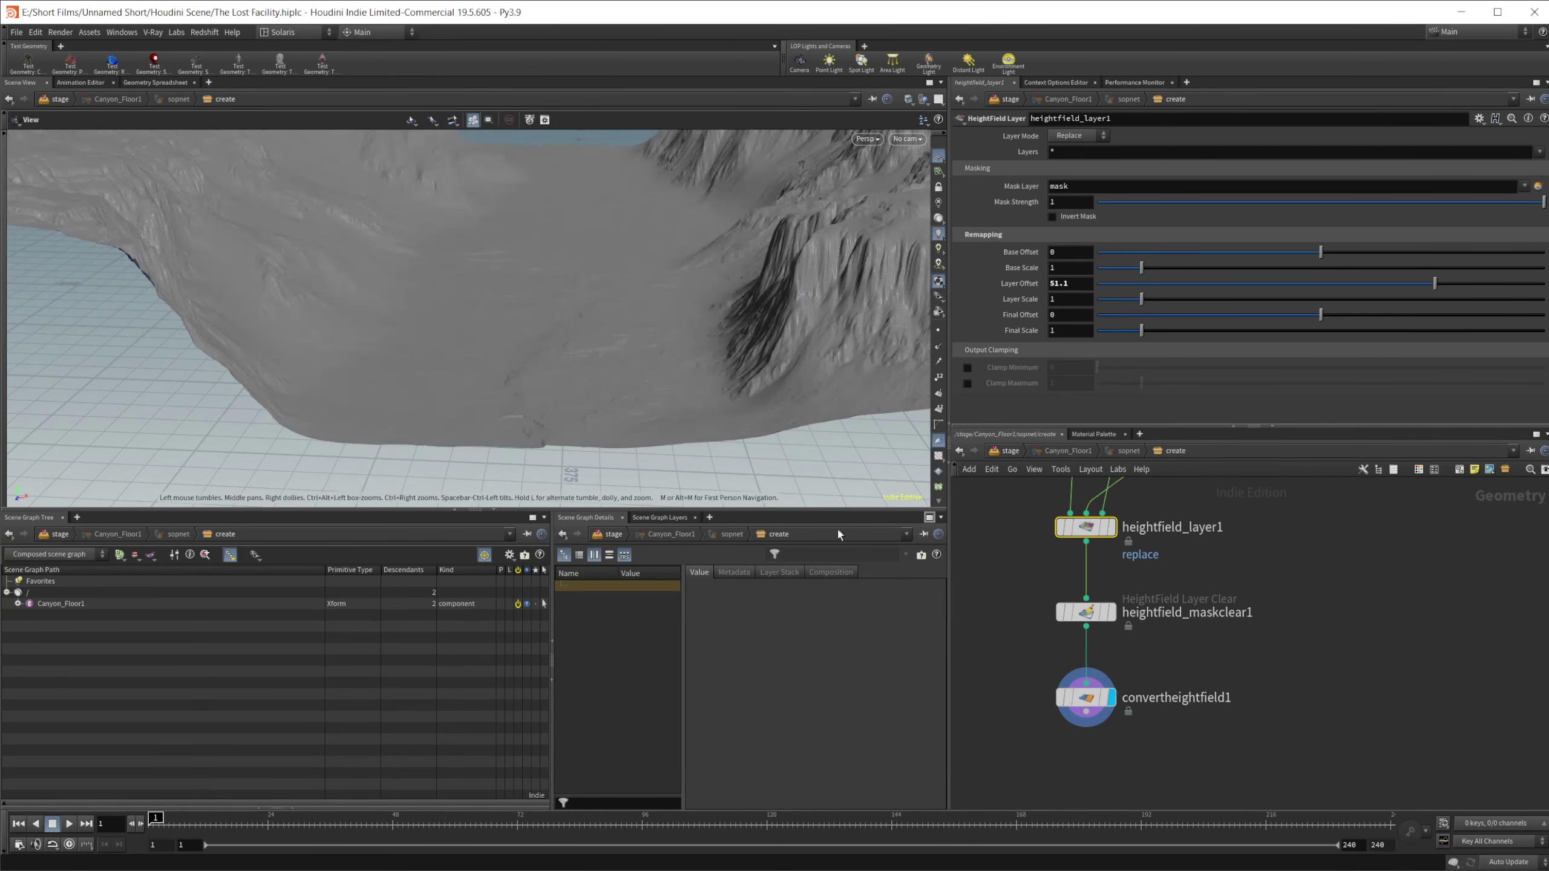
- Return to the top-level stage network and orbit around the imported canyon terrain
{"action": "left_click", "coordinate": [1006, 450]}
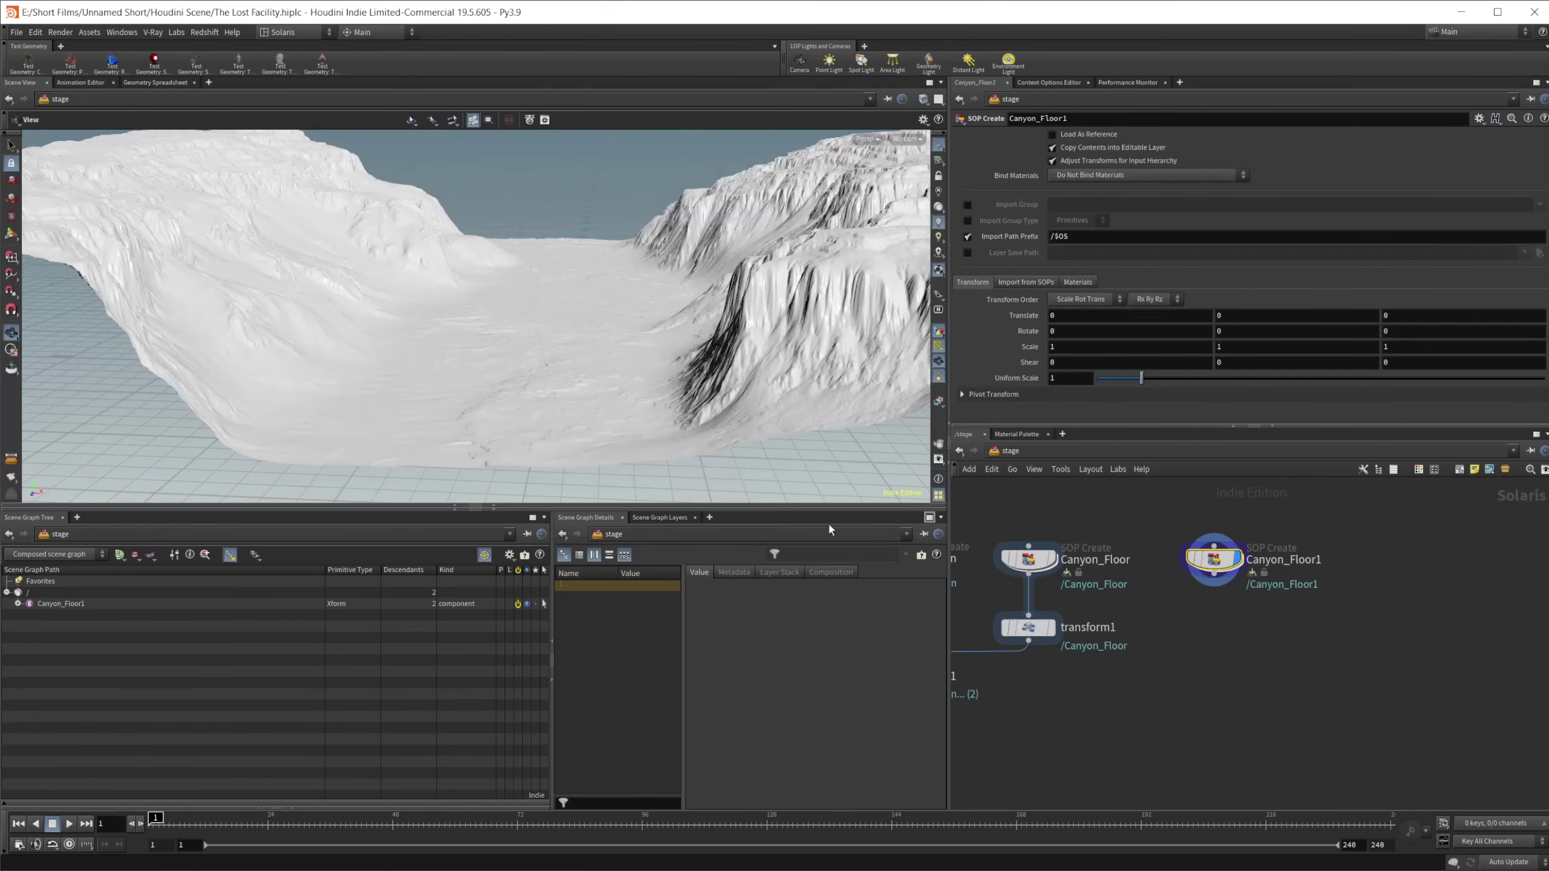
{"action": "left_click_drag", "start_coordinate": [636, 370], "coordinate": [649, 372]}
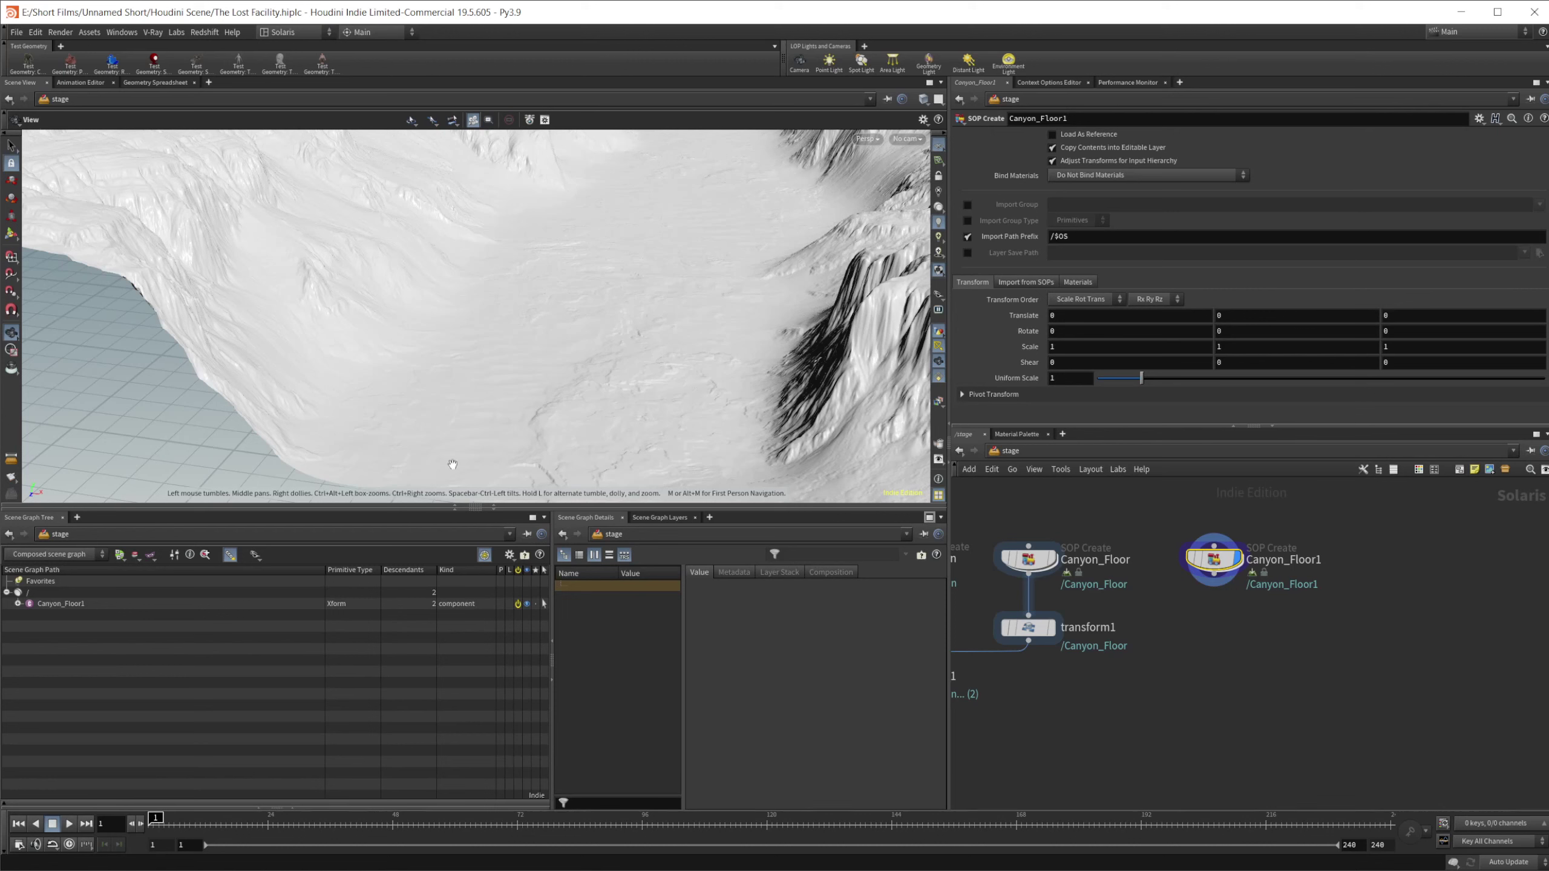
{"action": "left_click_drag", "start_coordinate": [580, 235], "coordinate": [189, 259]}
{"action": "left_click_drag", "start_coordinate": [696, 328], "coordinate": [536, 330]}
{"action": "scroll", "coordinate": [1111, 702], "scroll_direction": "down", "scroll_amount": 3}
{"action": "scroll", "coordinate": [1106, 637], "scroll_direction": "up", "scroll_amount": 2}
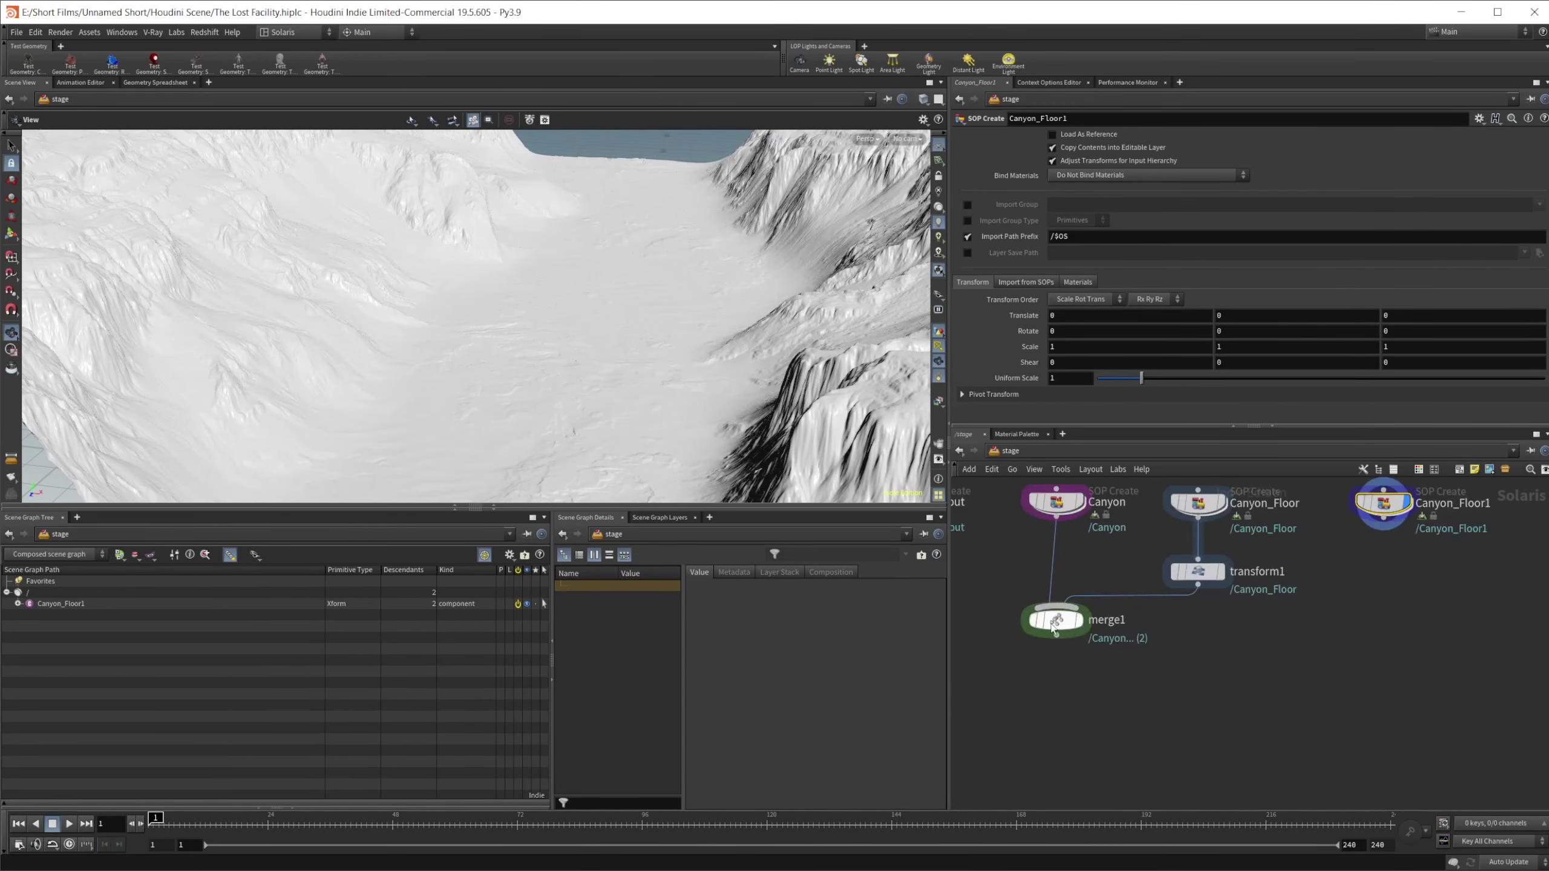
{"action": "left_click_drag", "start_coordinate": [665, 350], "coordinate": [580, 333]}
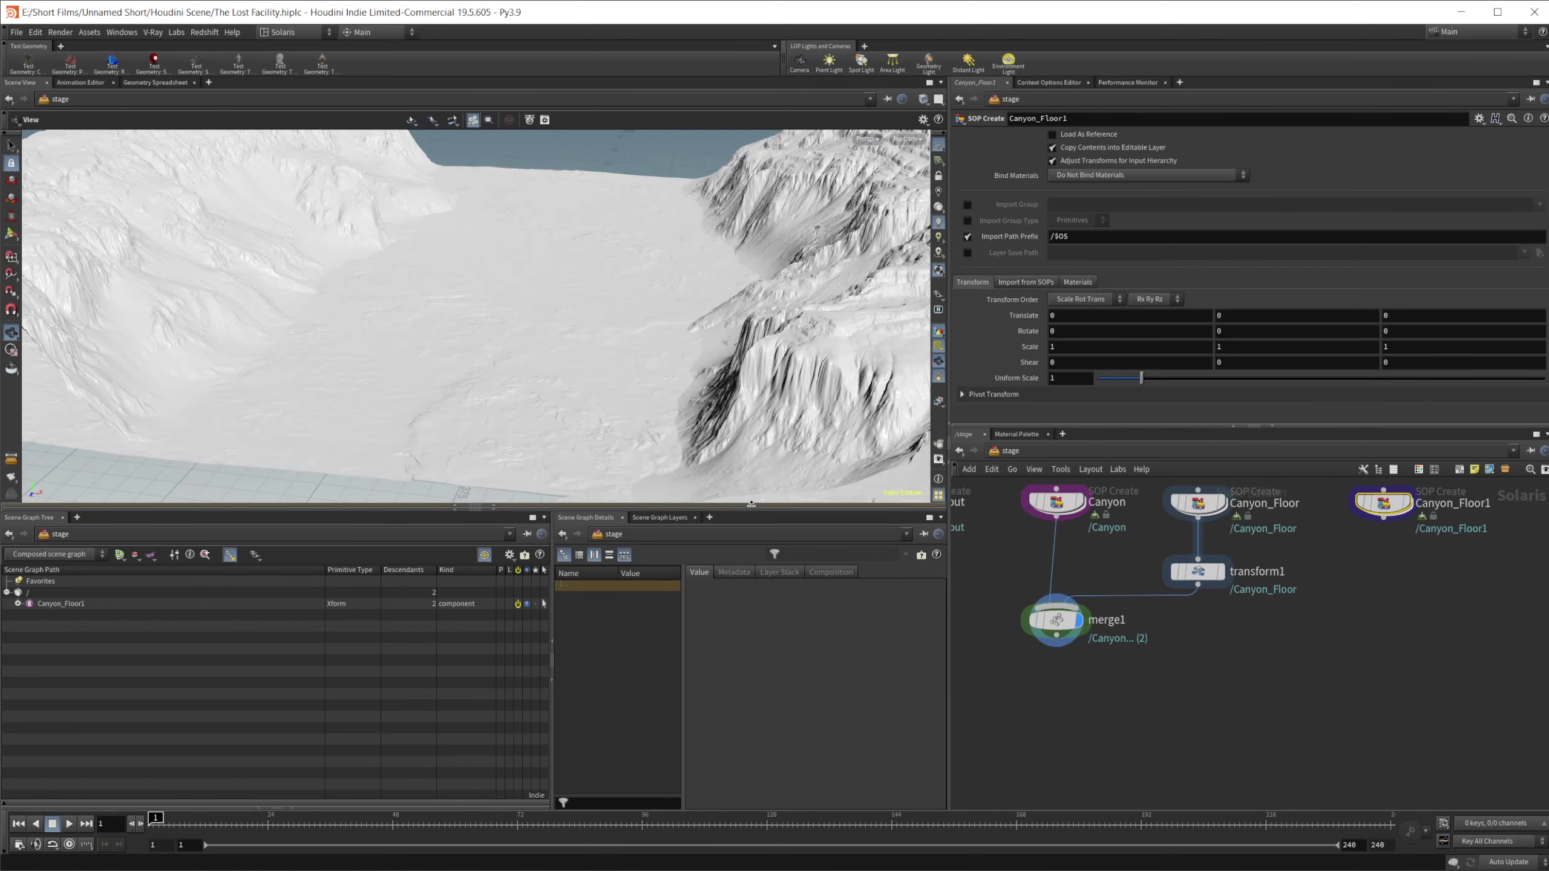
- Peek inside Canyon_Floor1 and back, then move into the canyon and pull back to see all of it
{"action": "middle_click_drag", "start_coordinate": [1395, 499], "coordinate": [1321, 552]}
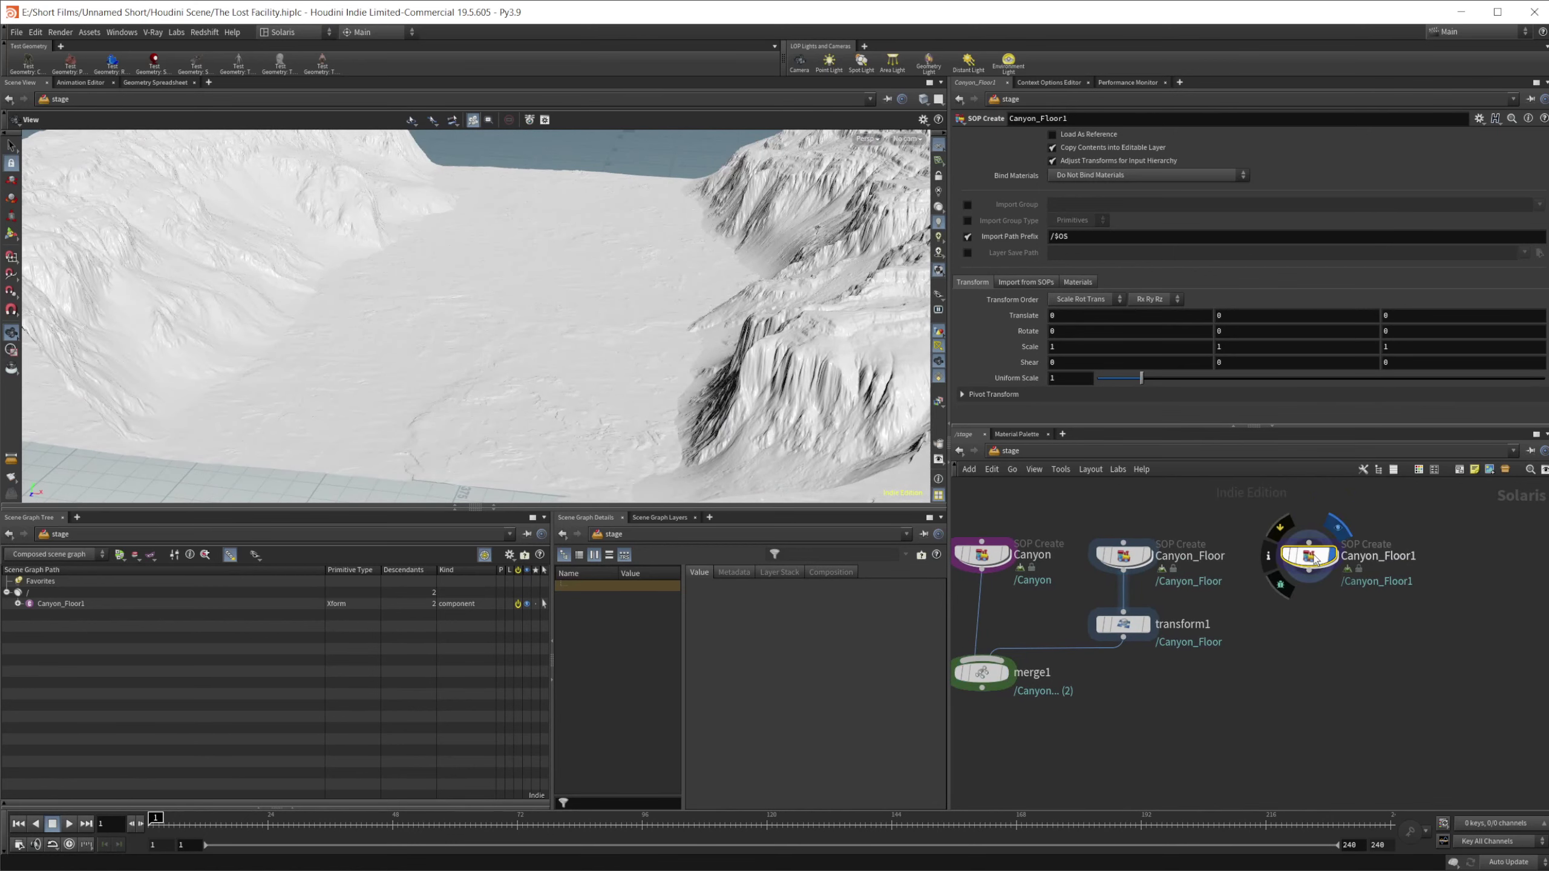
{"action": "double_click", "coordinate": [1310, 556]}
{"action": "left_click", "coordinate": [1010, 450]}
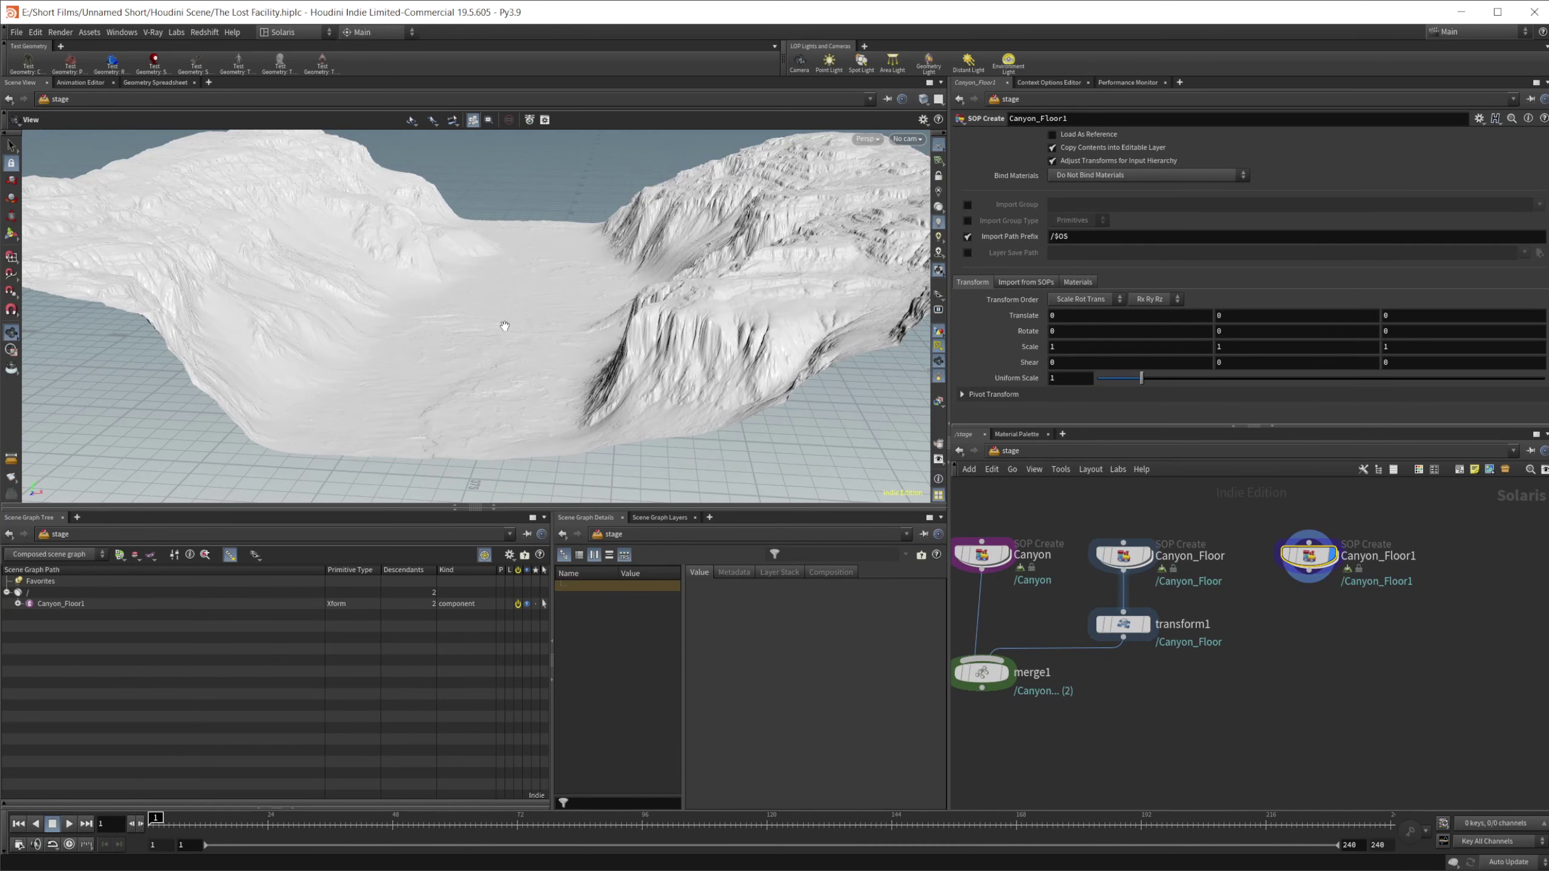
{"action": "right_click_drag", "start_coordinate": [535, 318], "coordinate": [562, 337]}
{"action": "middle_click_drag", "start_coordinate": [563, 337], "coordinate": [588, 339]}
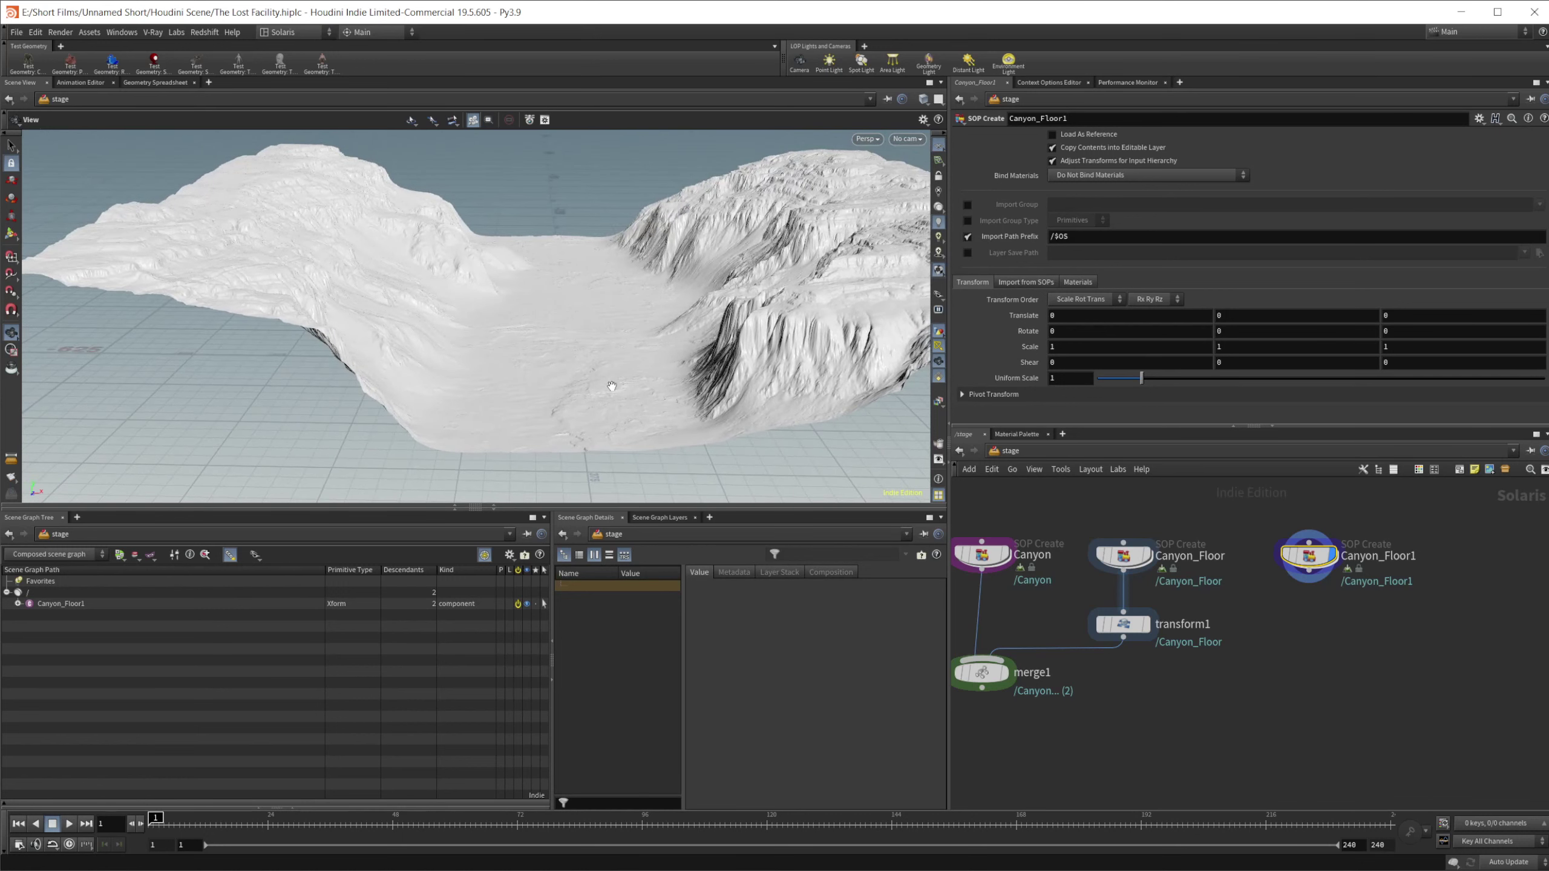
{"action": "left_click_drag", "start_coordinate": [613, 384], "coordinate": [537, 361]}
{"action": "left_click_drag", "start_coordinate": [563, 440], "coordinate": [532, 339]}
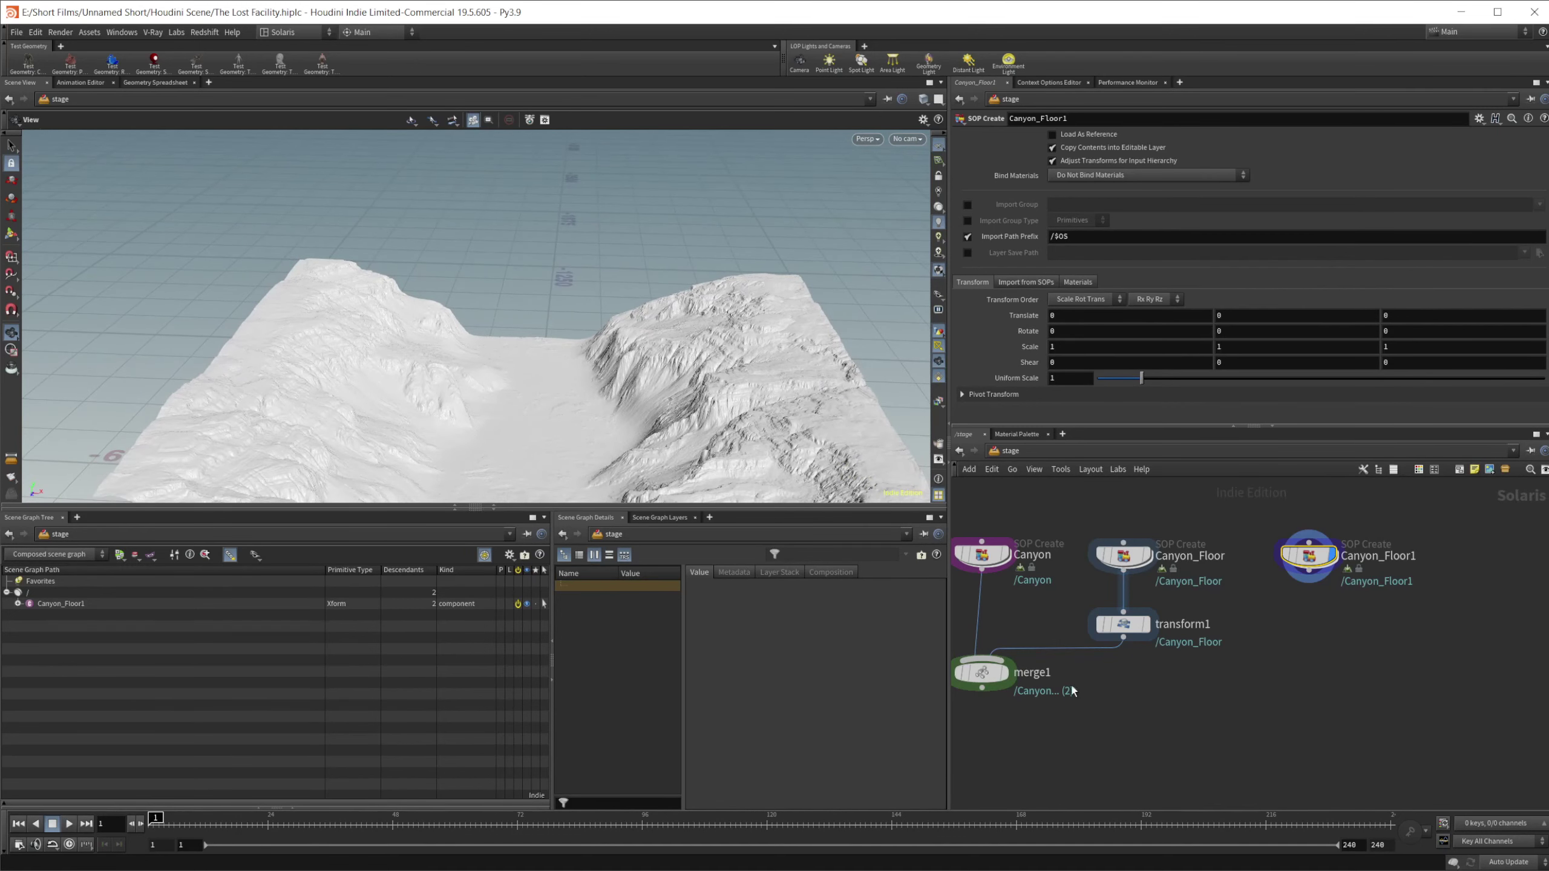
- Display the Blockout SOP Create geometry instead of the canyon and orbit around it
{"action": "scroll", "coordinate": [1097, 635], "scroll_direction": "left", "scroll_amount": 5}
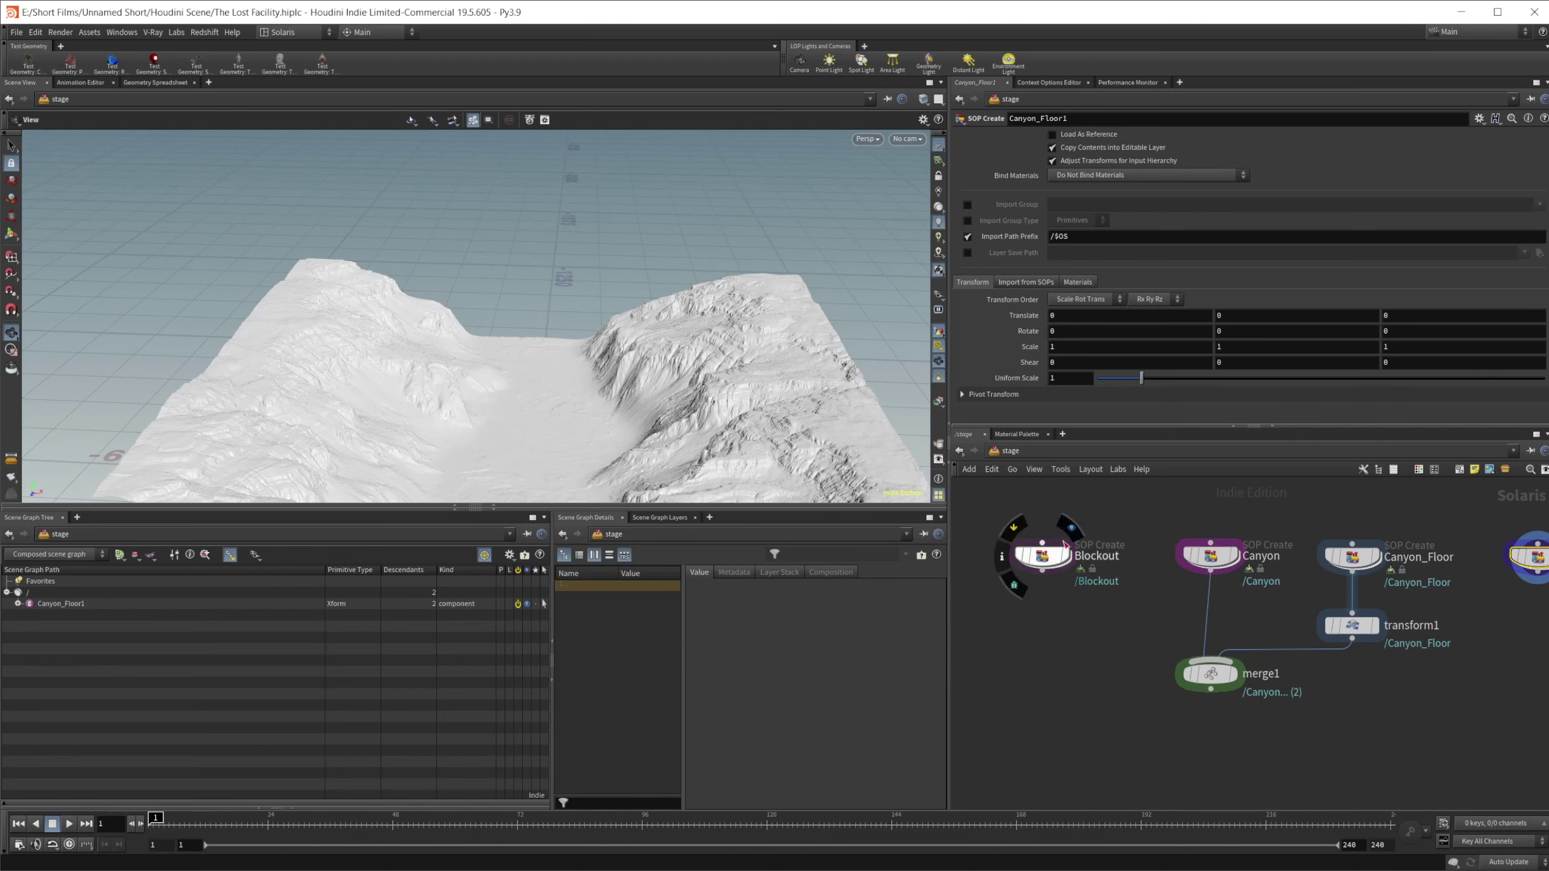
{"action": "left_click", "coordinate": [1064, 557]}
{"action": "scroll", "coordinate": [573, 423], "scroll_direction": "up", "scroll_amount": 2}
{"action": "scroll", "coordinate": [573, 423], "scroll_direction": "up", "scroll_amount": 4}
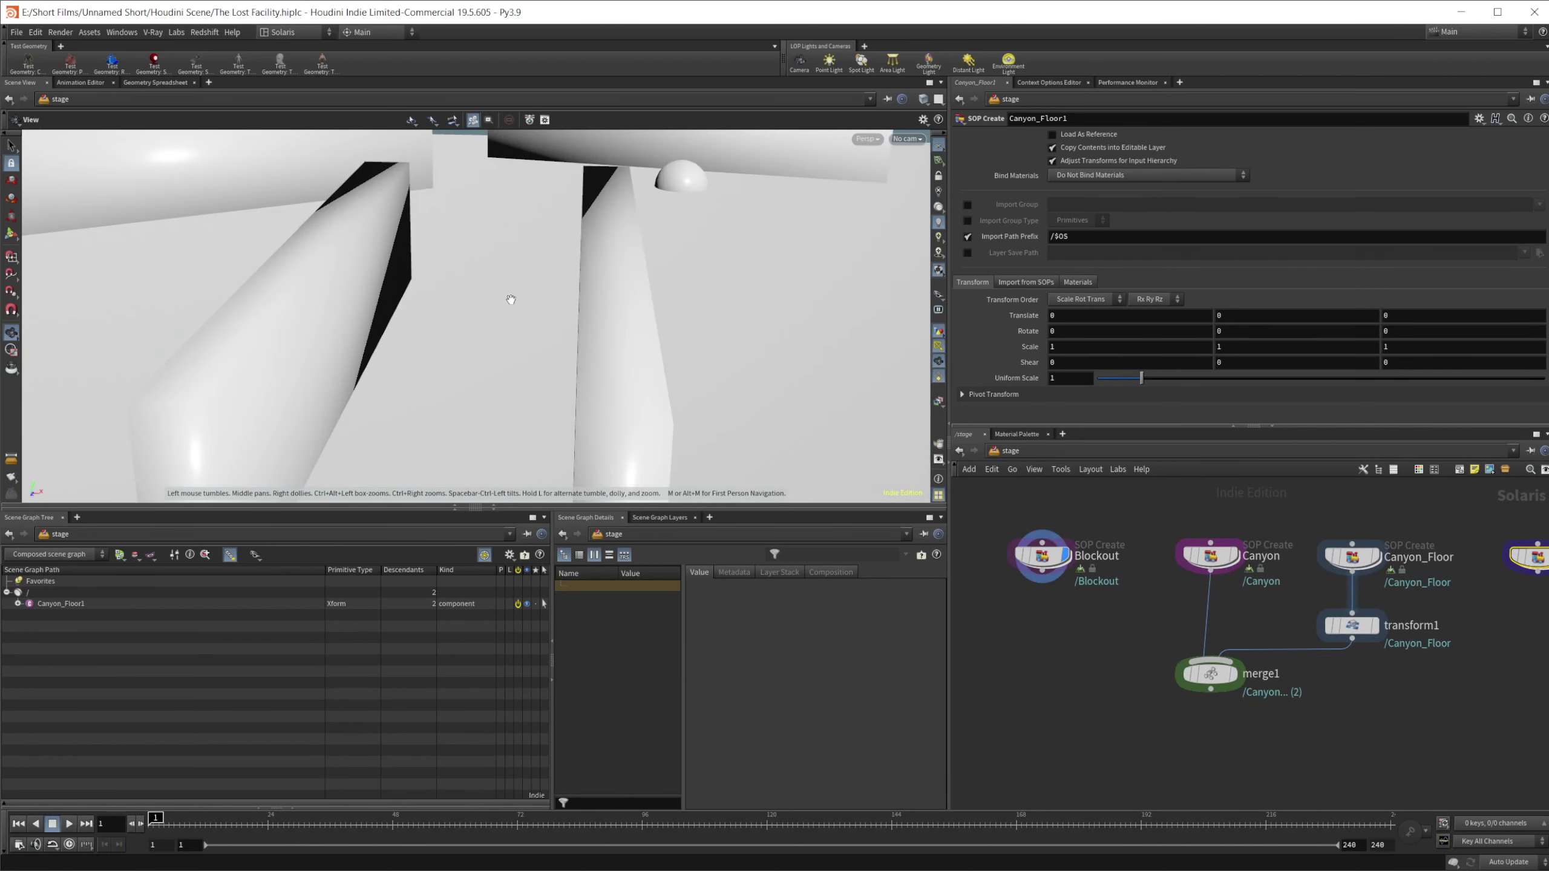
{"action": "left_click_drag", "start_coordinate": [495, 286], "coordinate": [530, 336]}
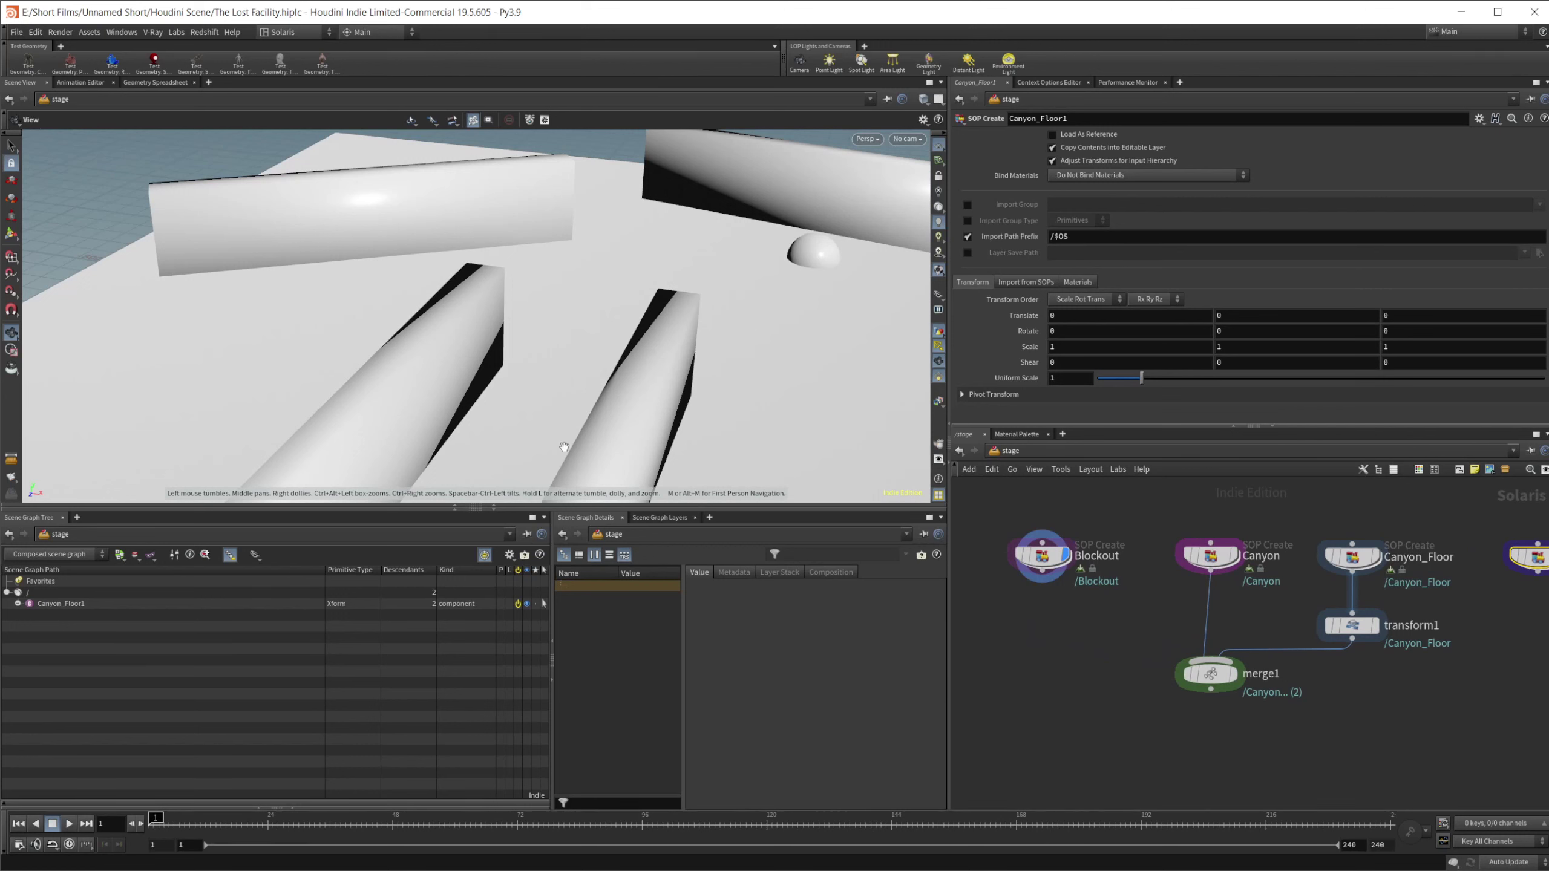
- Display the Canyon_Floor1 terrain again and frame the whole terrain
{"action": "middle_click_drag", "start_coordinate": [1421, 640], "coordinate": [1242, 550]}
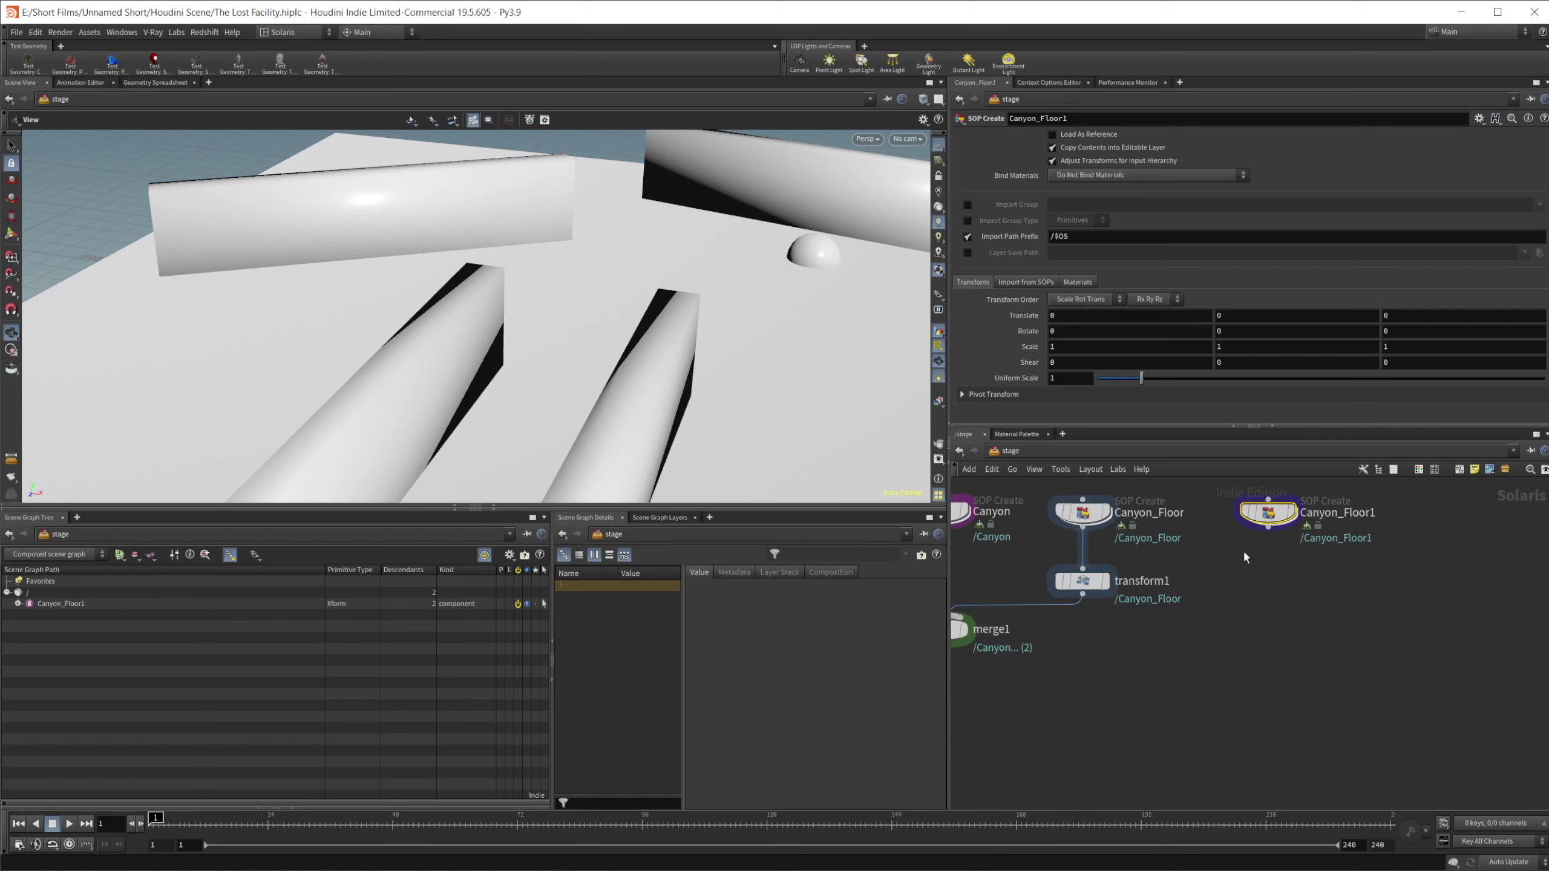
{"action": "left_click", "coordinate": [1288, 512]}
{"action": "key", "text": "h"}
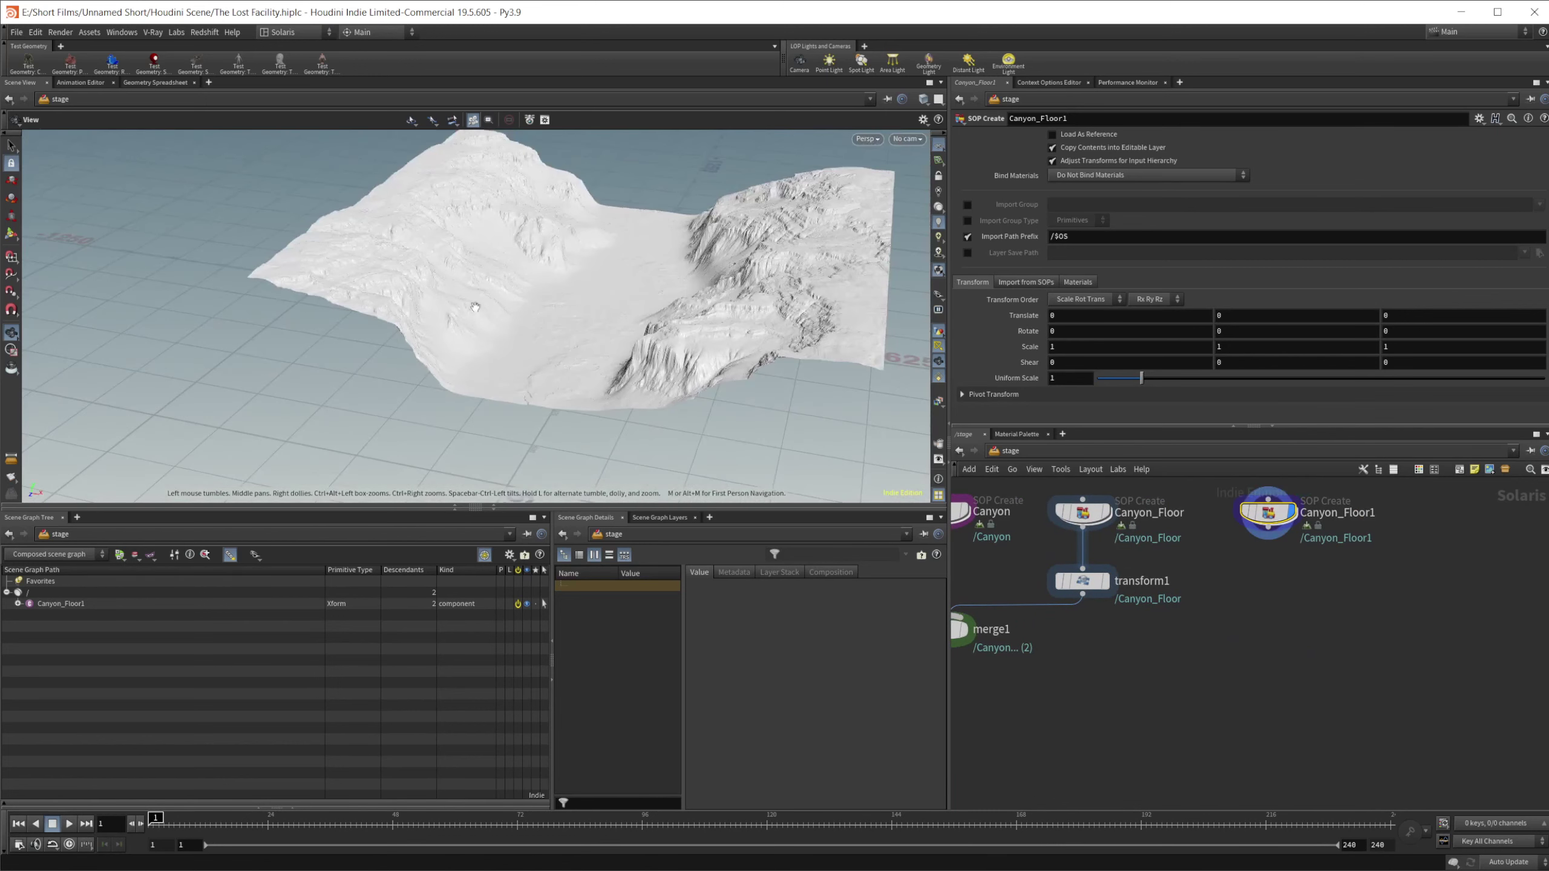
{"action": "middle_click_drag", "start_coordinate": [1118, 620], "coordinate": [1168, 625]}
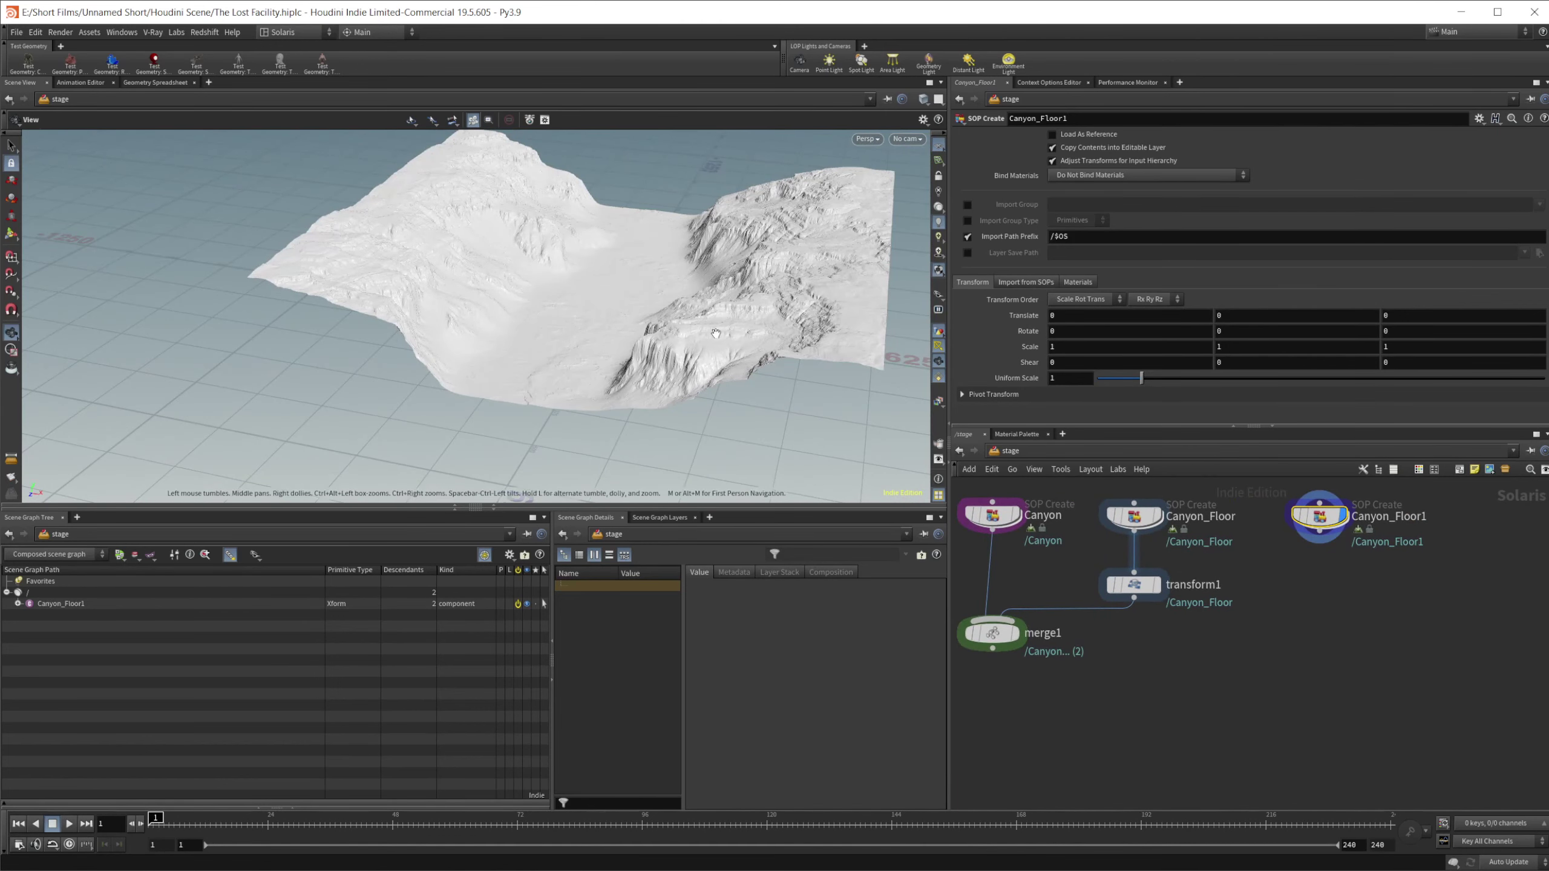
- Switch the display back to the Blockout geometry for comparison
{"action": "middle_click_drag", "start_coordinate": [1077, 681], "coordinate": [1303, 721]}
{"action": "left_click", "coordinate": [1078, 535]}
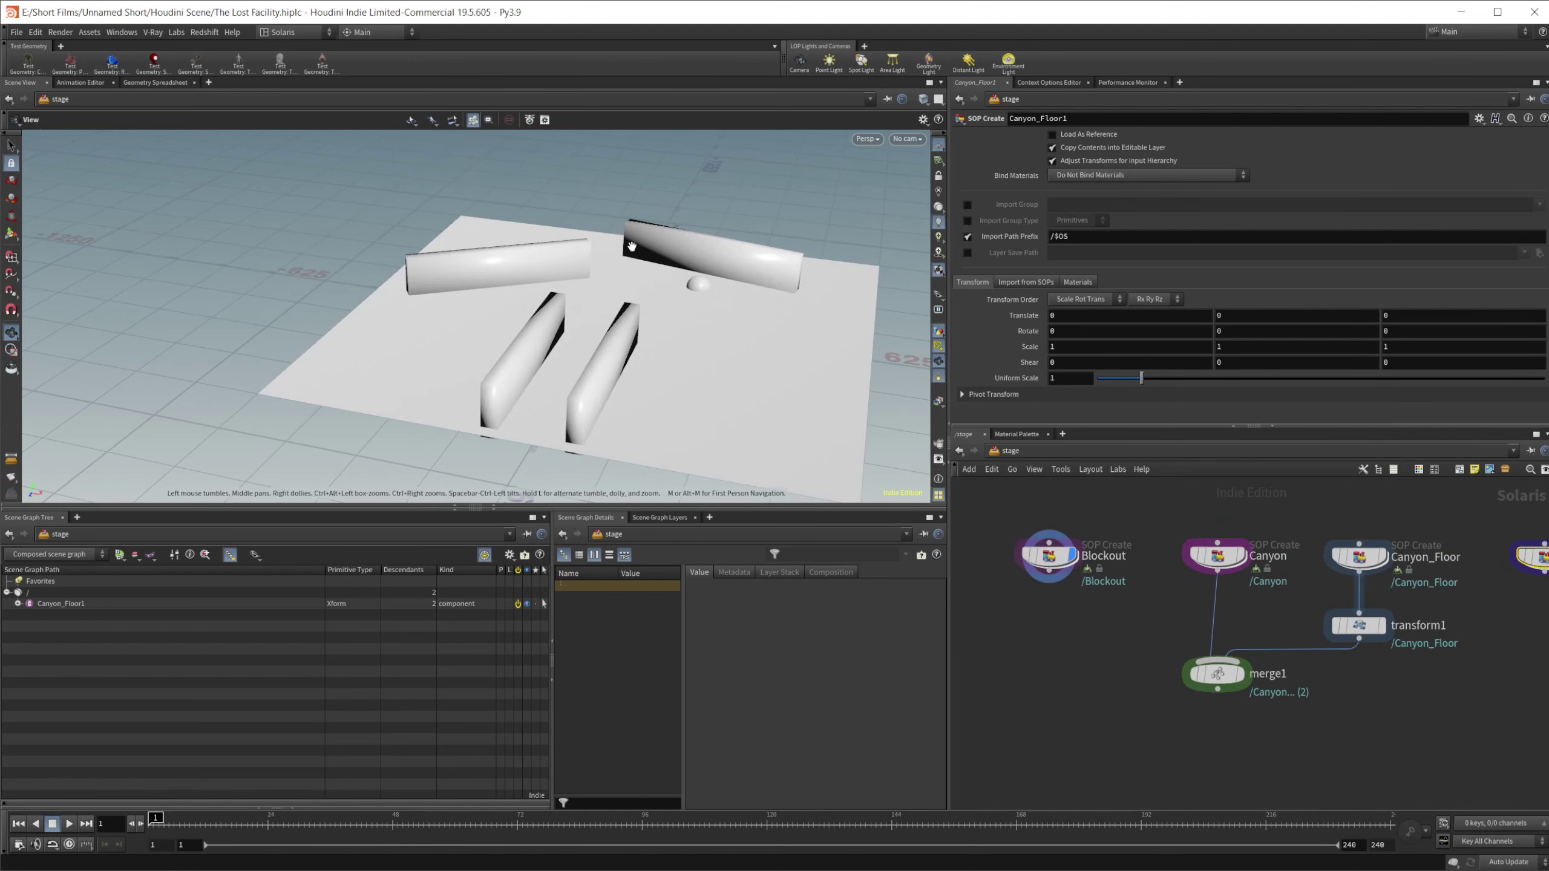
{"action": "scroll", "coordinate": [770, 281], "scroll_direction": "up", "scroll_amount": 5}
{"action": "scroll", "coordinate": [771, 281], "scroll_direction": "up", "scroll_amount": 4}
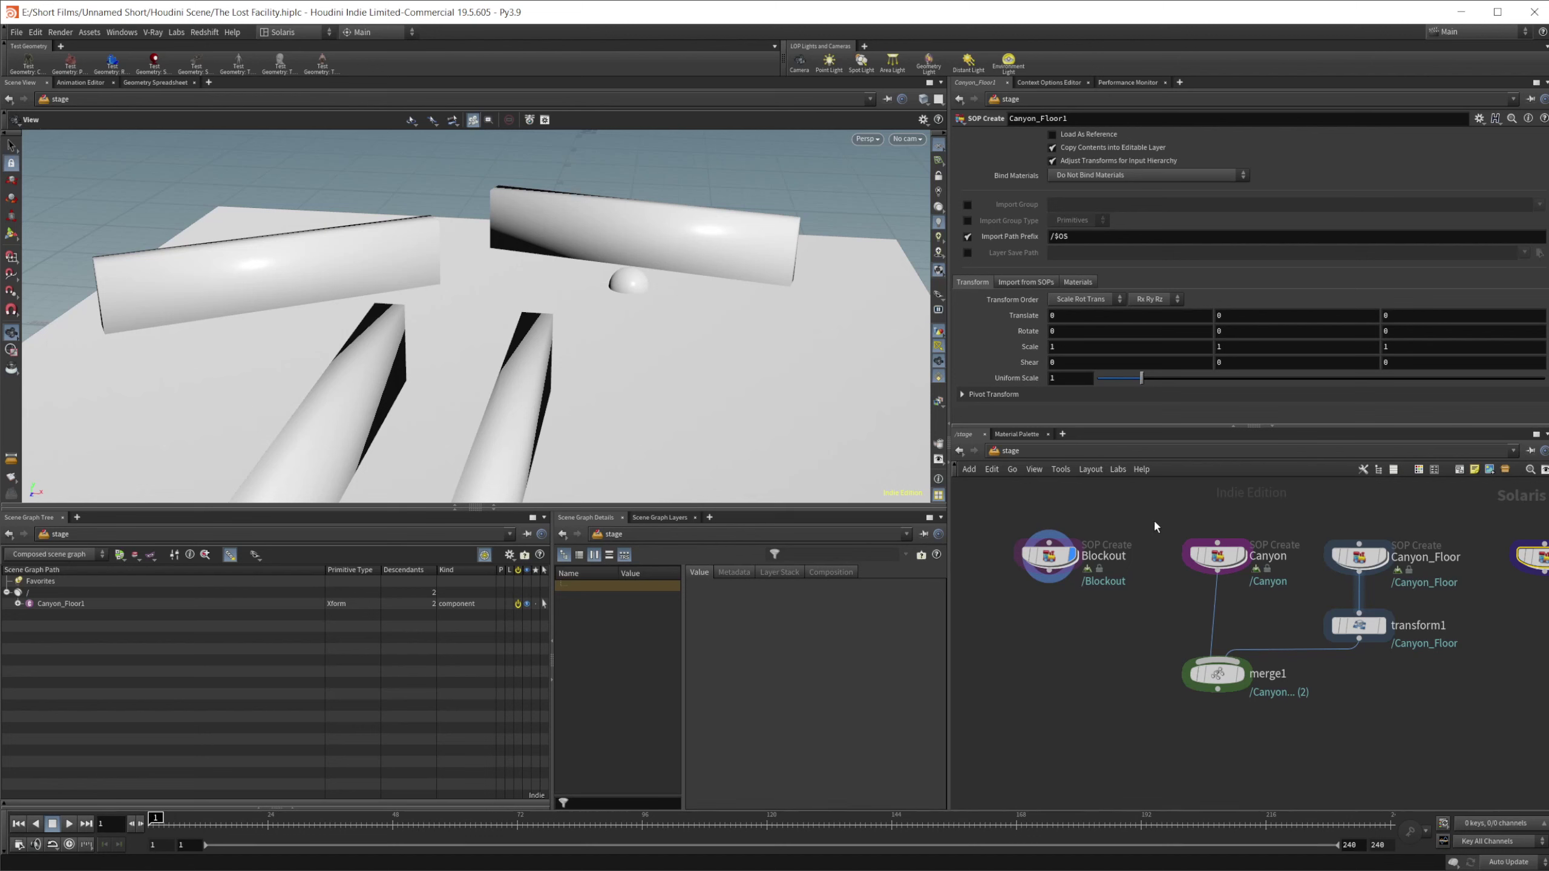
{"action": "scroll", "coordinate": [1409, 727], "scroll_direction": "down", "scroll_amount": 3}
{"action": "middle_click_drag", "start_coordinate": [1305, 706], "coordinate": [1247, 701]}
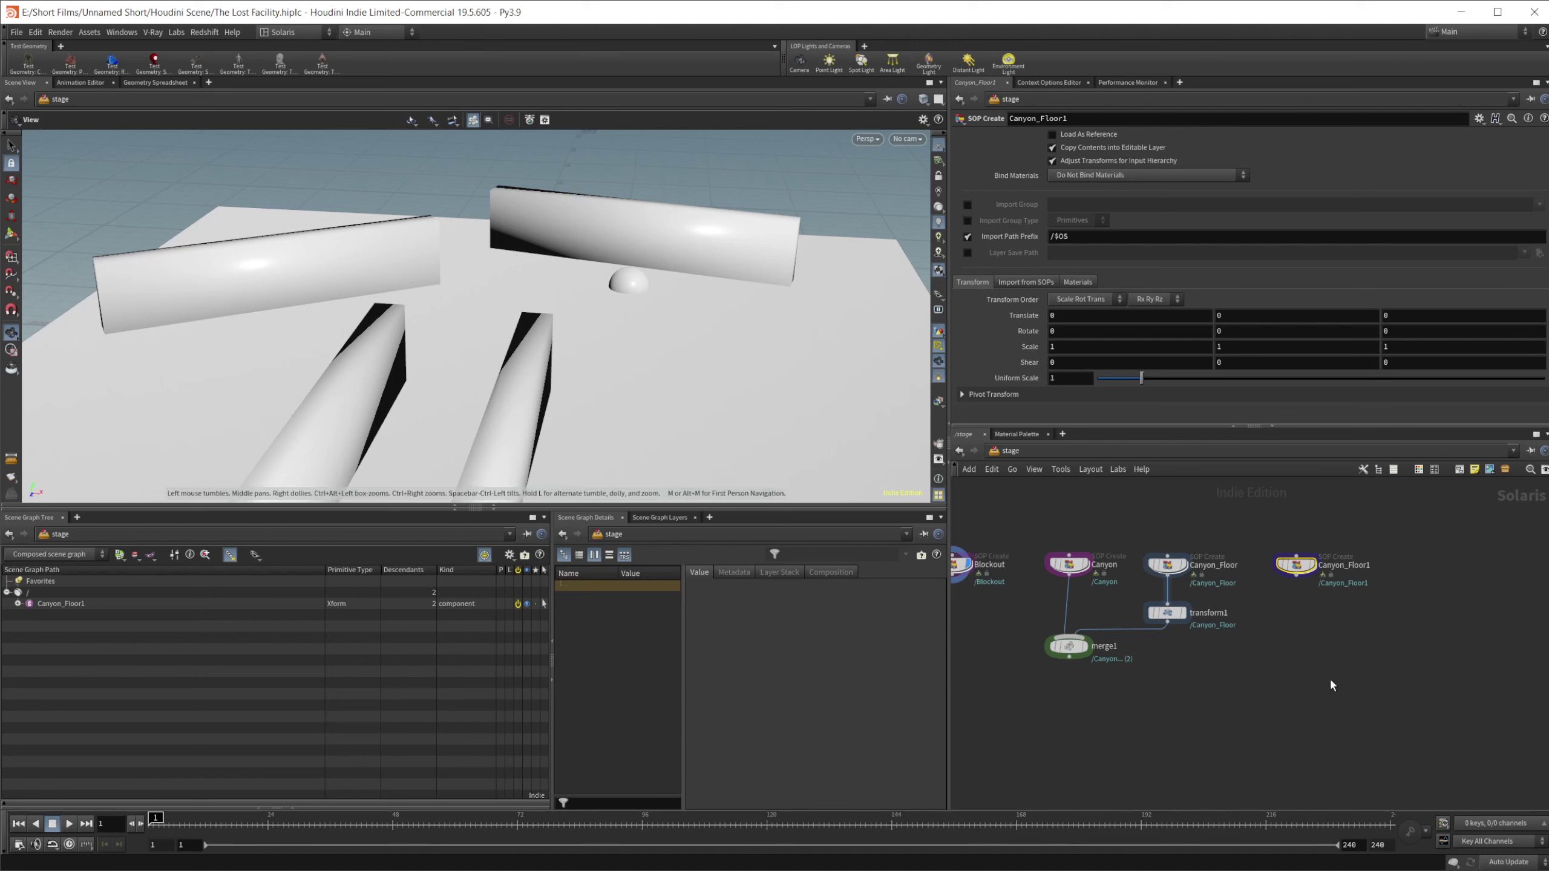
{"action": "scroll", "coordinate": [1328, 678], "scroll_direction": "up", "scroll_amount": 2}
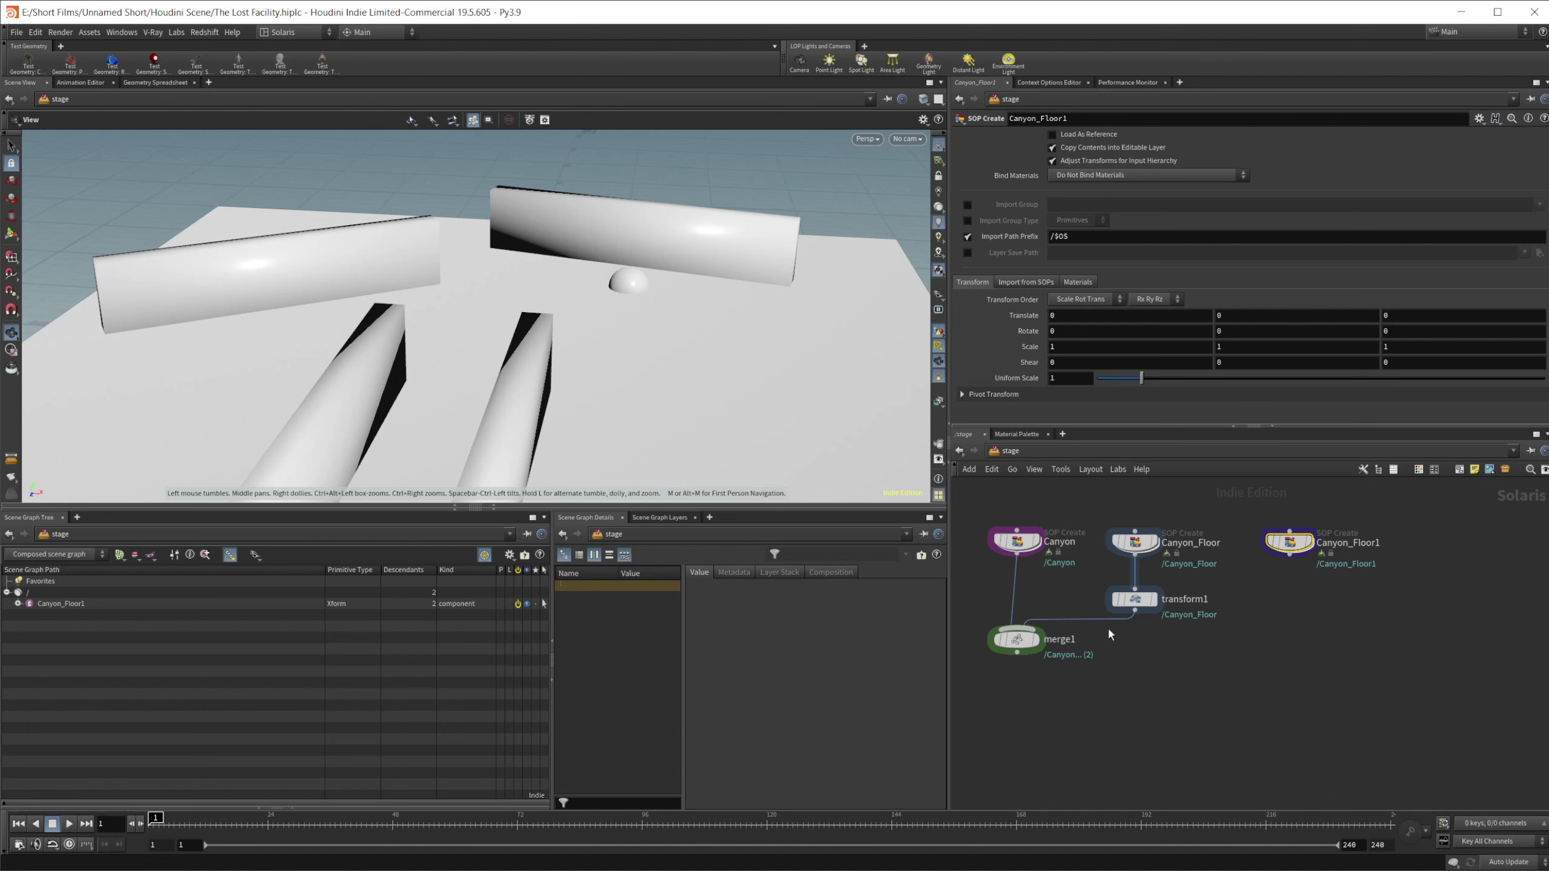
{"action": "left_click_drag", "start_coordinate": [618, 356], "coordinate": [579, 324]}
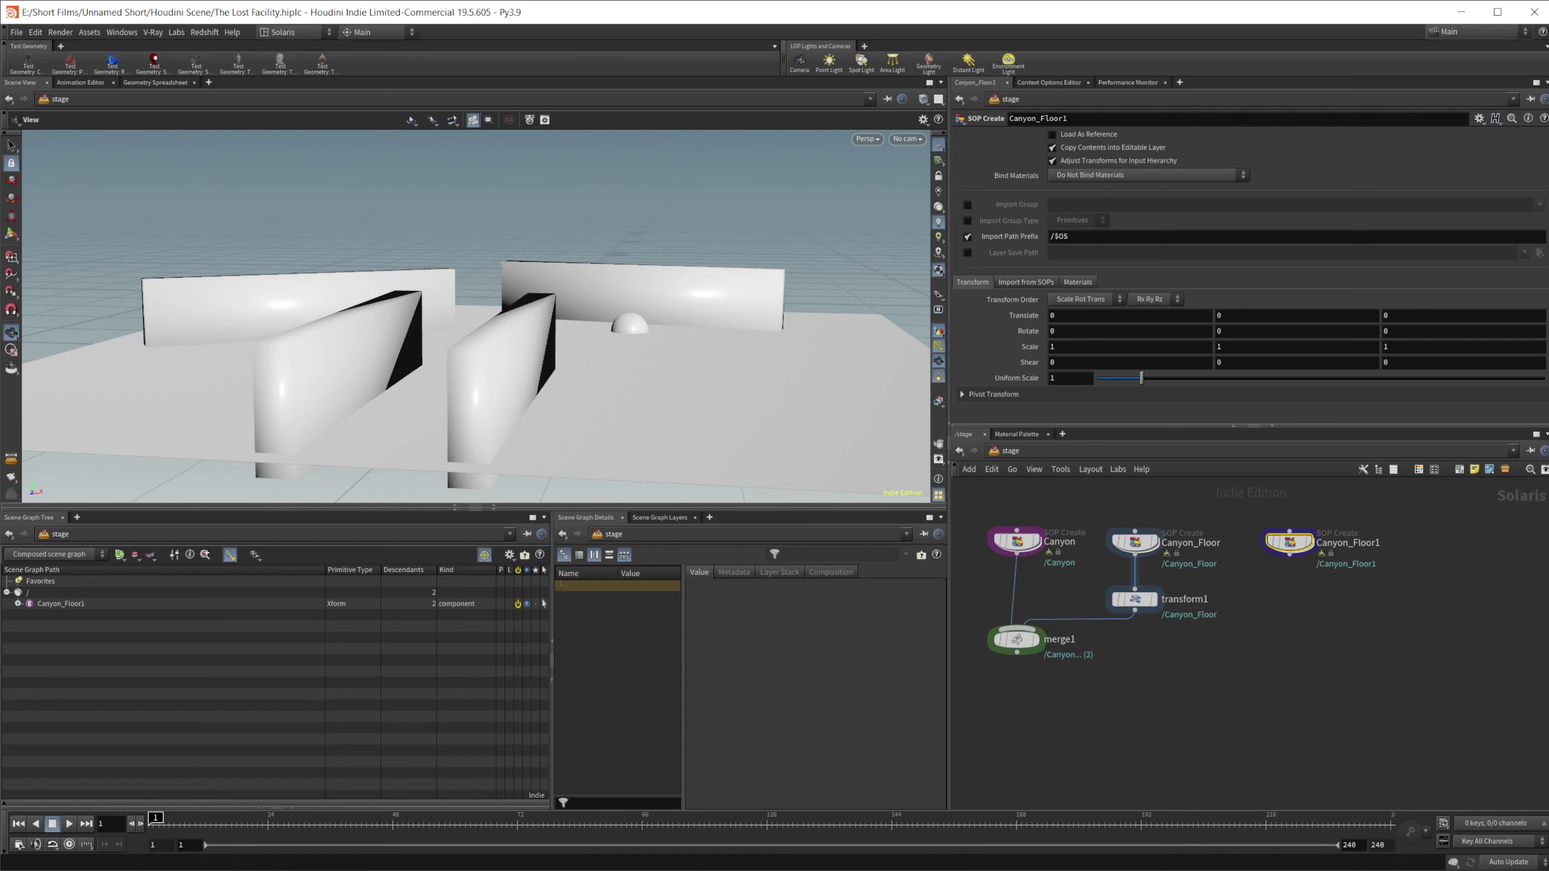
{"action": "left_click", "coordinate": [771, 804]}
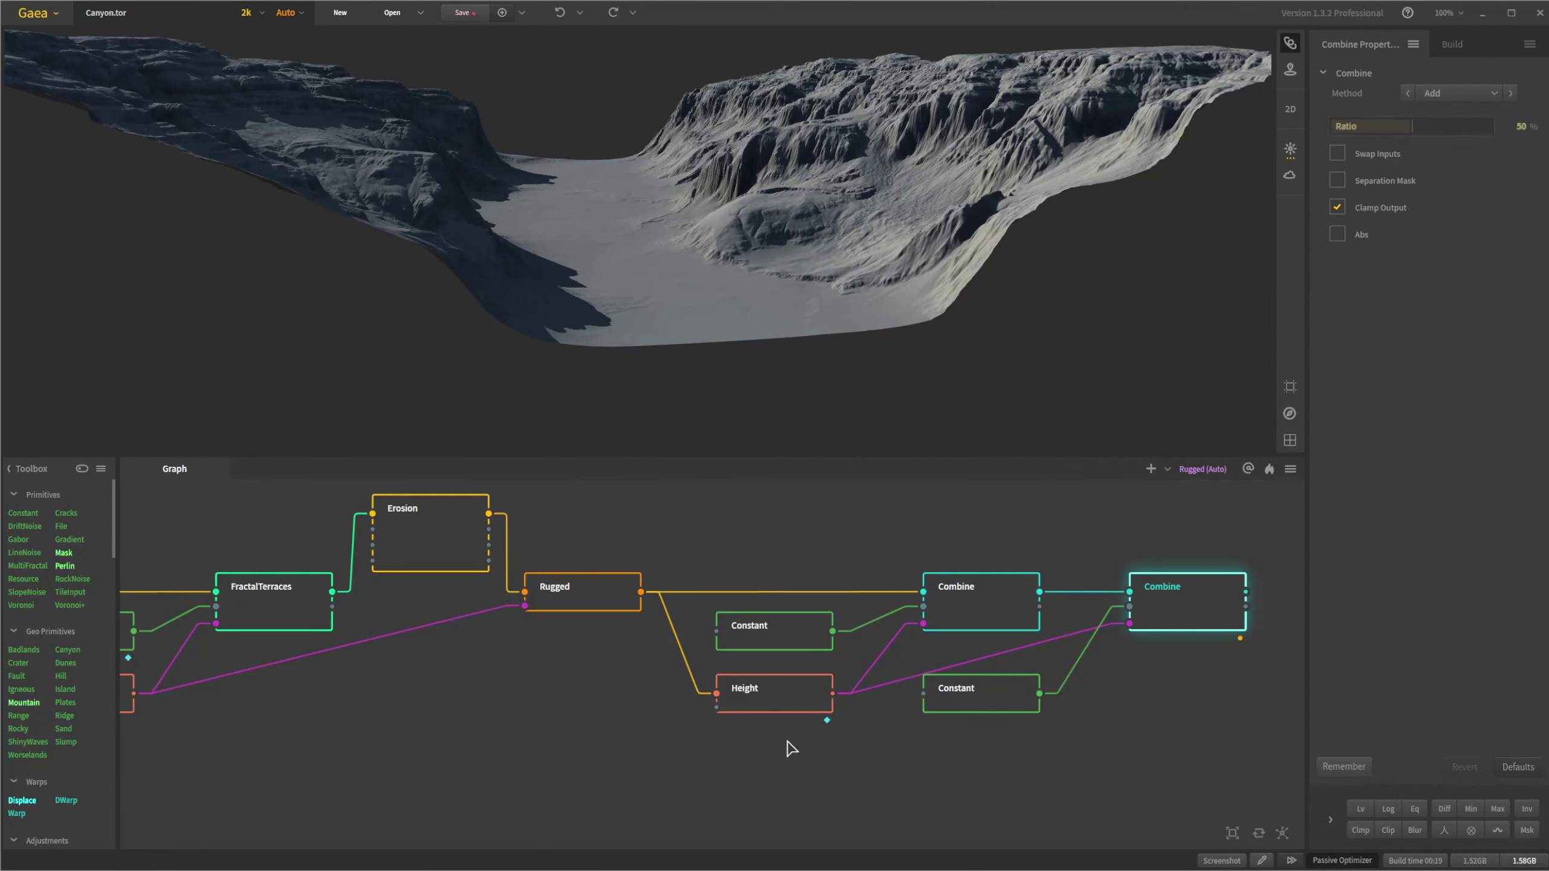
{"action": "left_click_drag", "start_coordinate": [901, 310], "coordinate": [818, 478]}
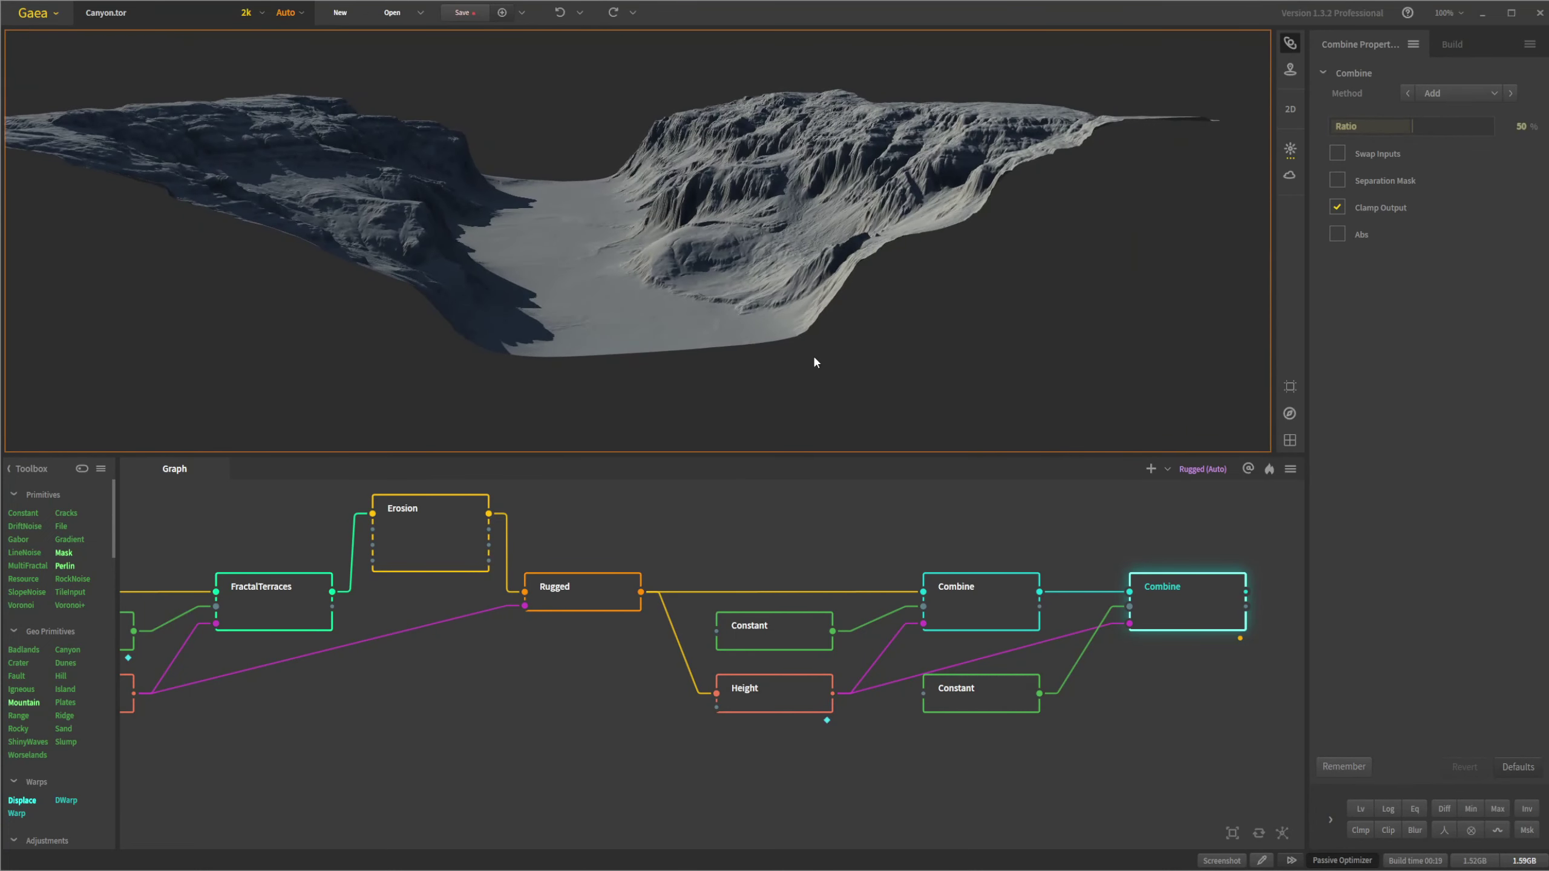
{"action": "key", "text": "alt+Tab"}
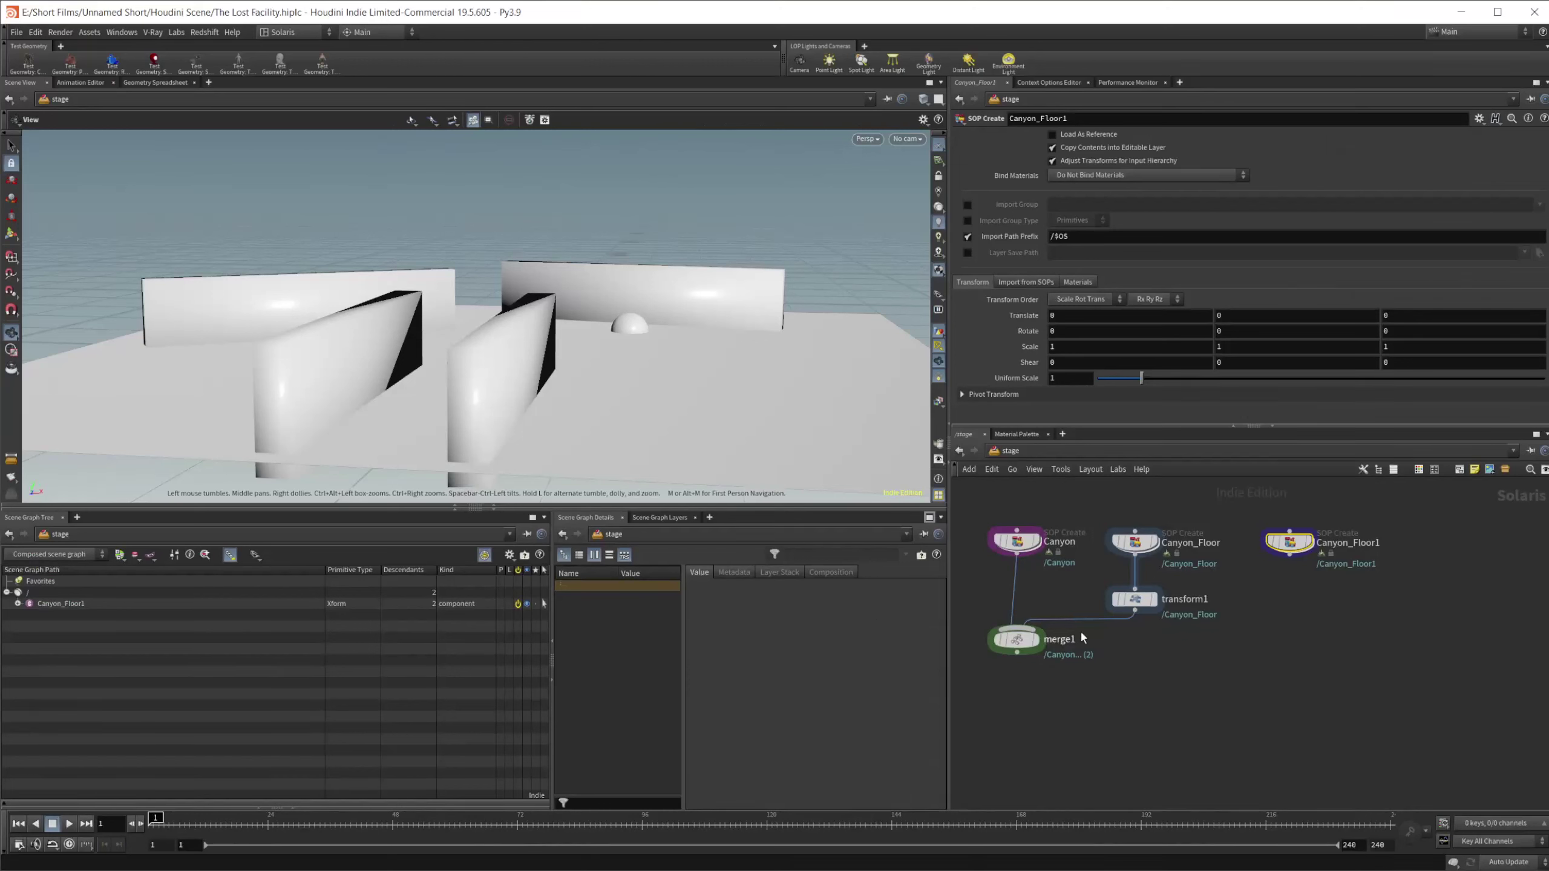